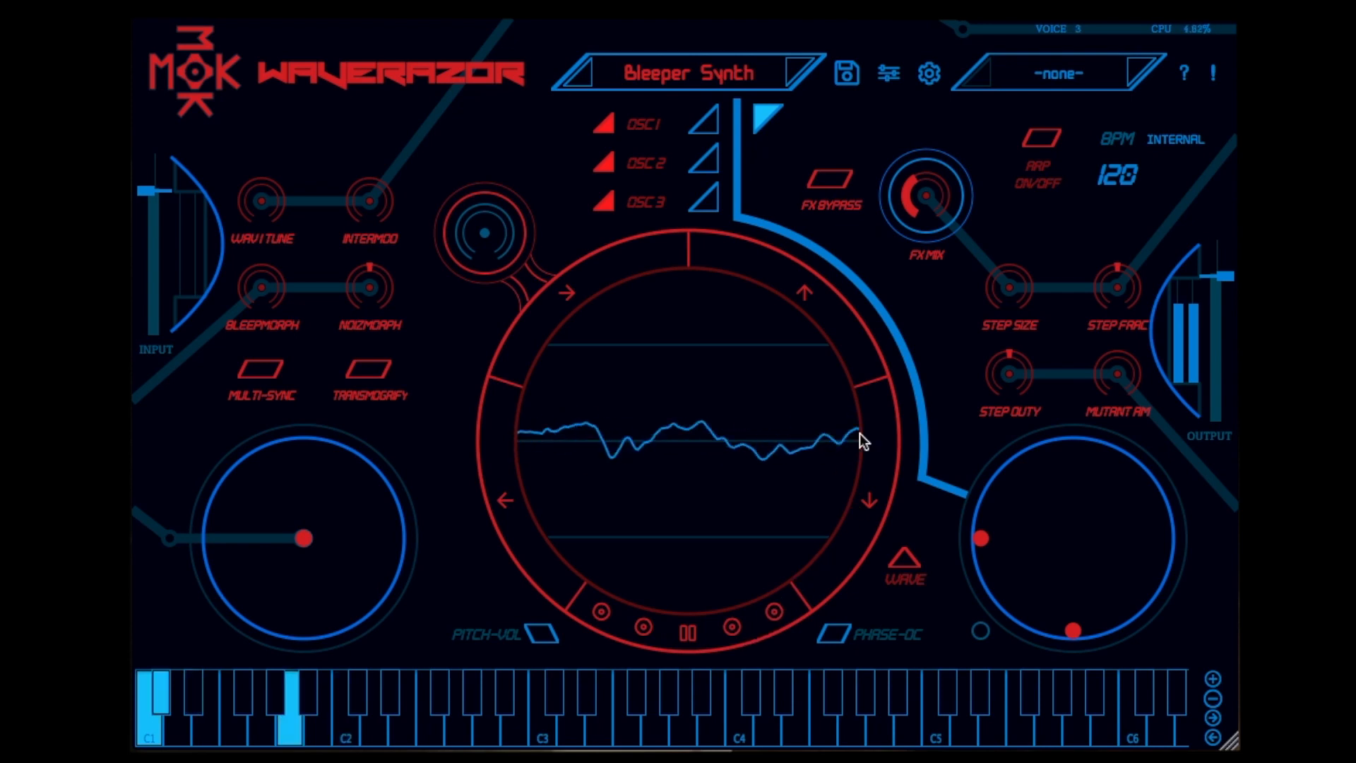
Adjust the oscilloscope's vertical and horizontal display scale, then freeze the live waveform and resume it
click(796, 294)
click(797, 294)
click(568, 294)
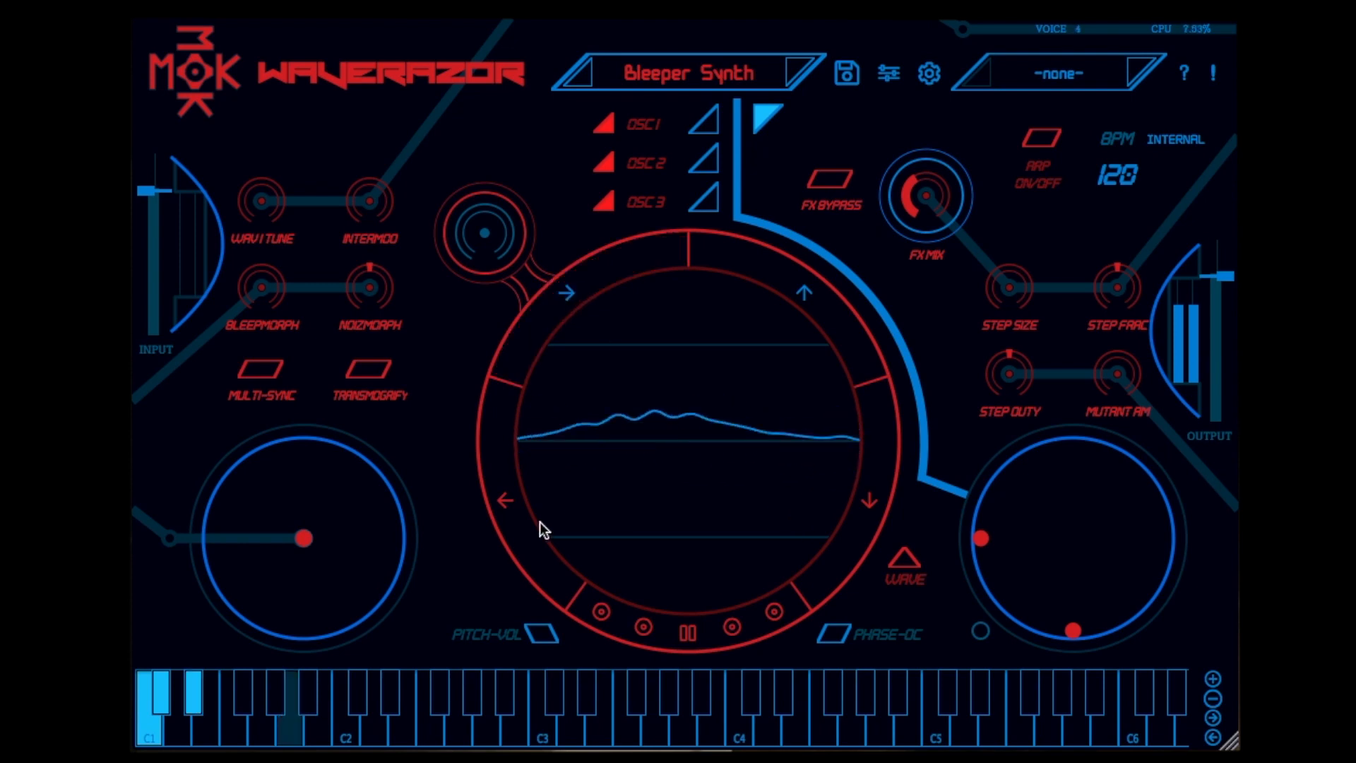
click(519, 526)
click(862, 528)
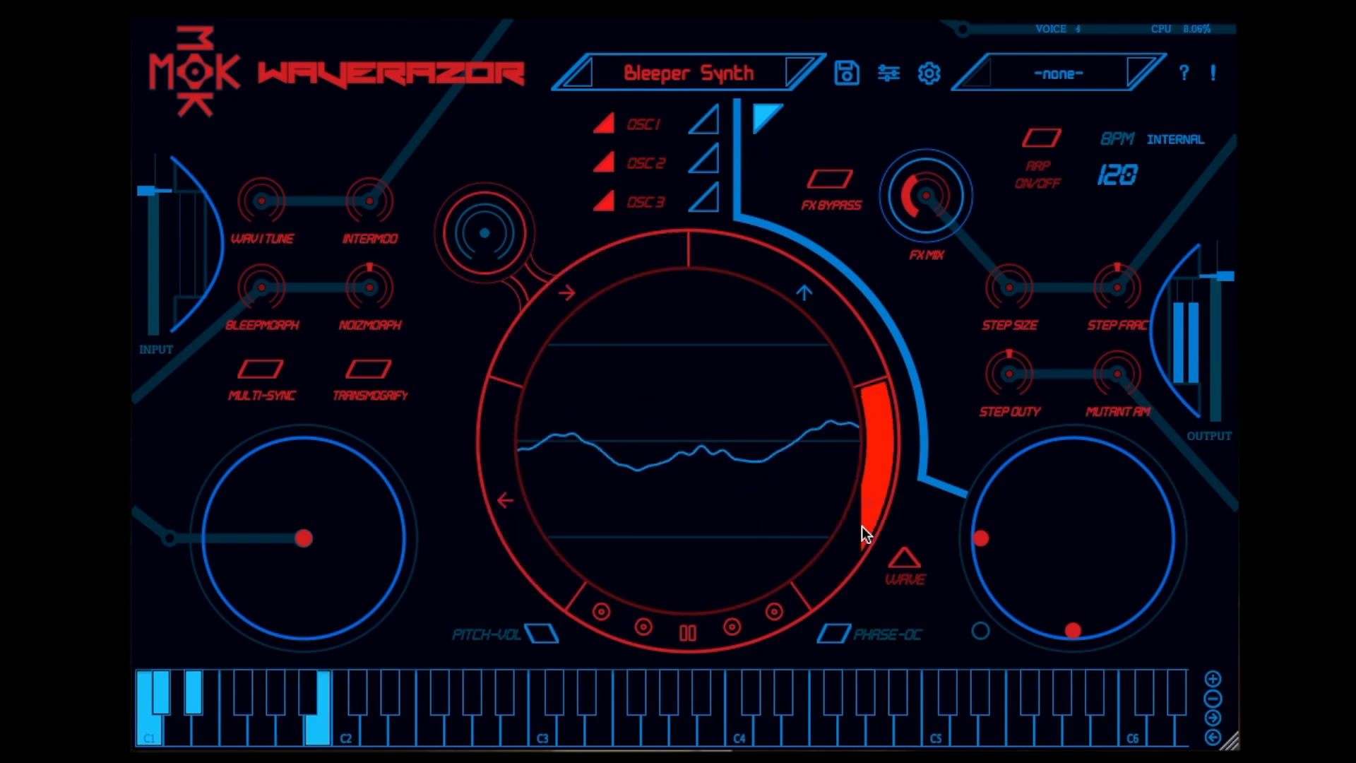
click(688, 632)
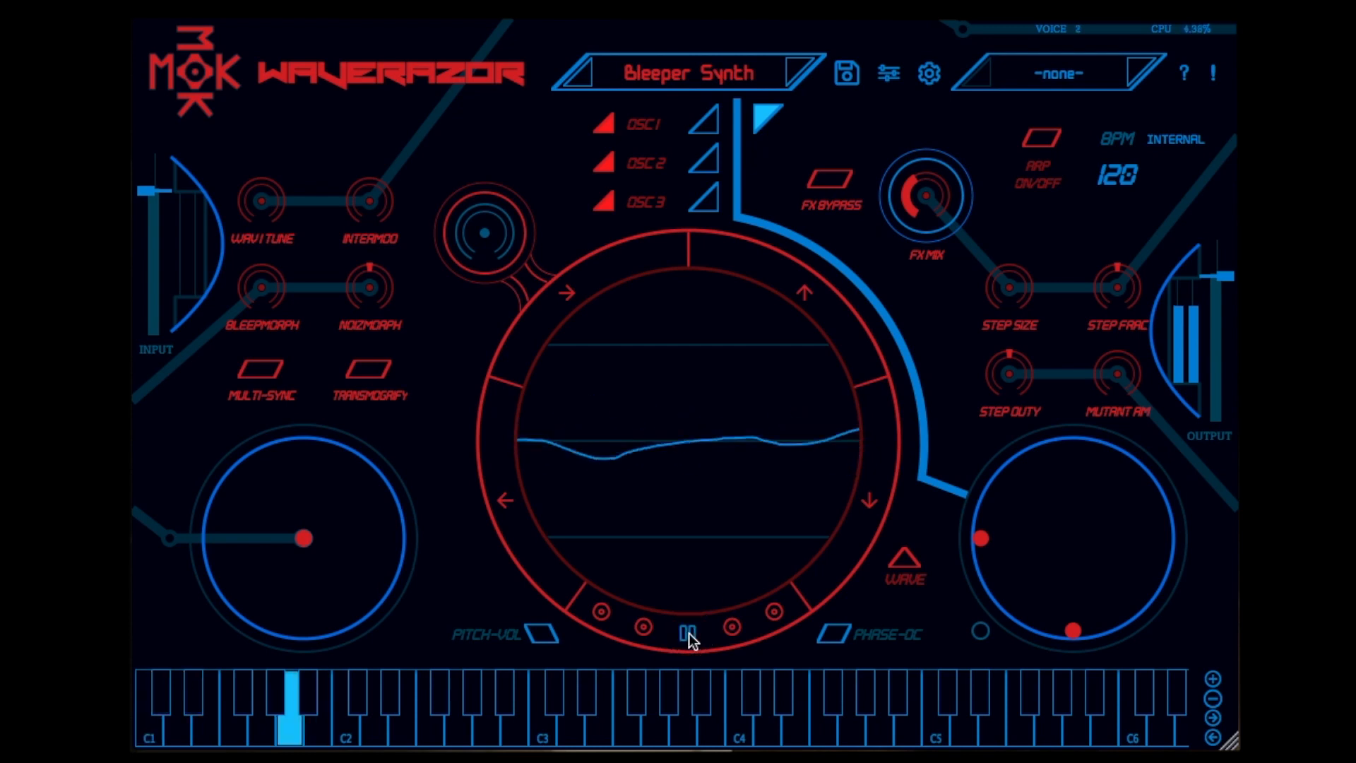
click(688, 632)
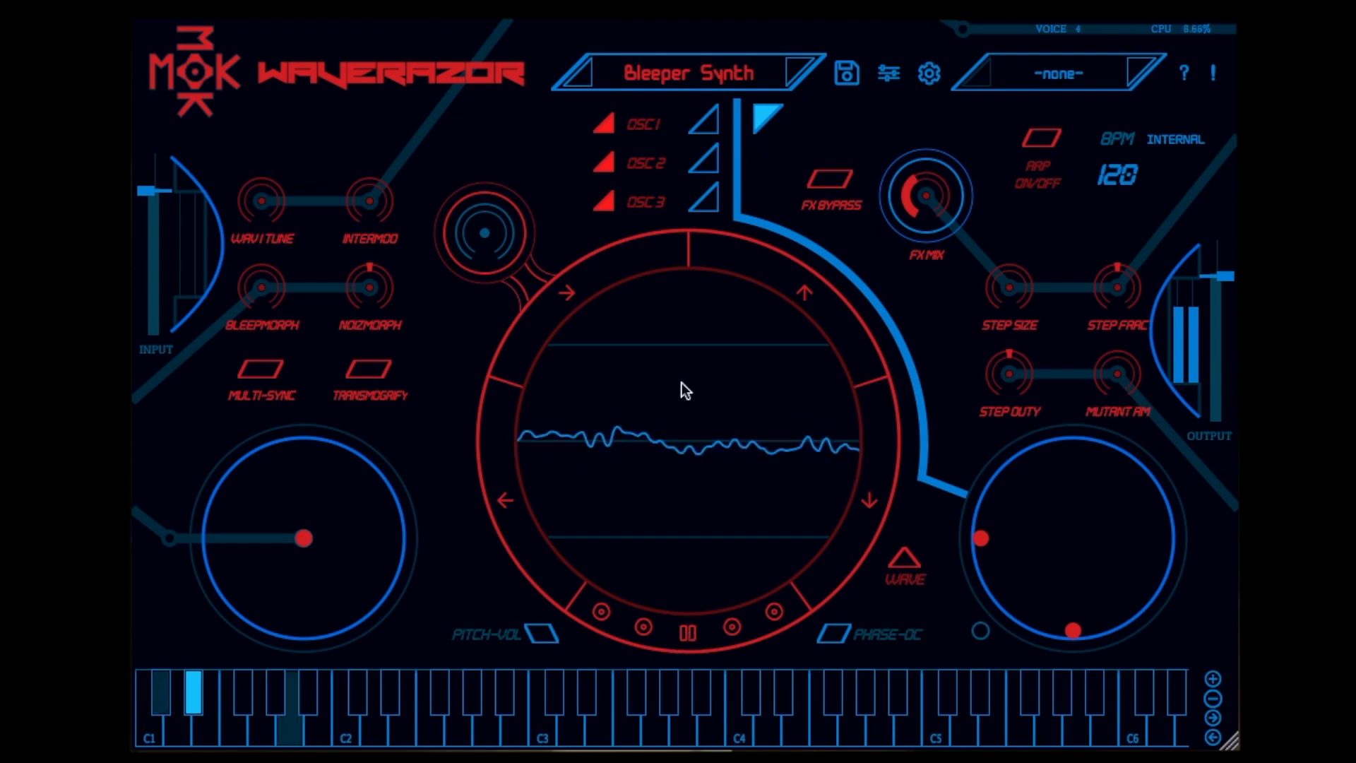
View the waveforms of OSC 1, OSC 2 and OSC 3 one after another, then return to the oscilloscope display
click(710, 125)
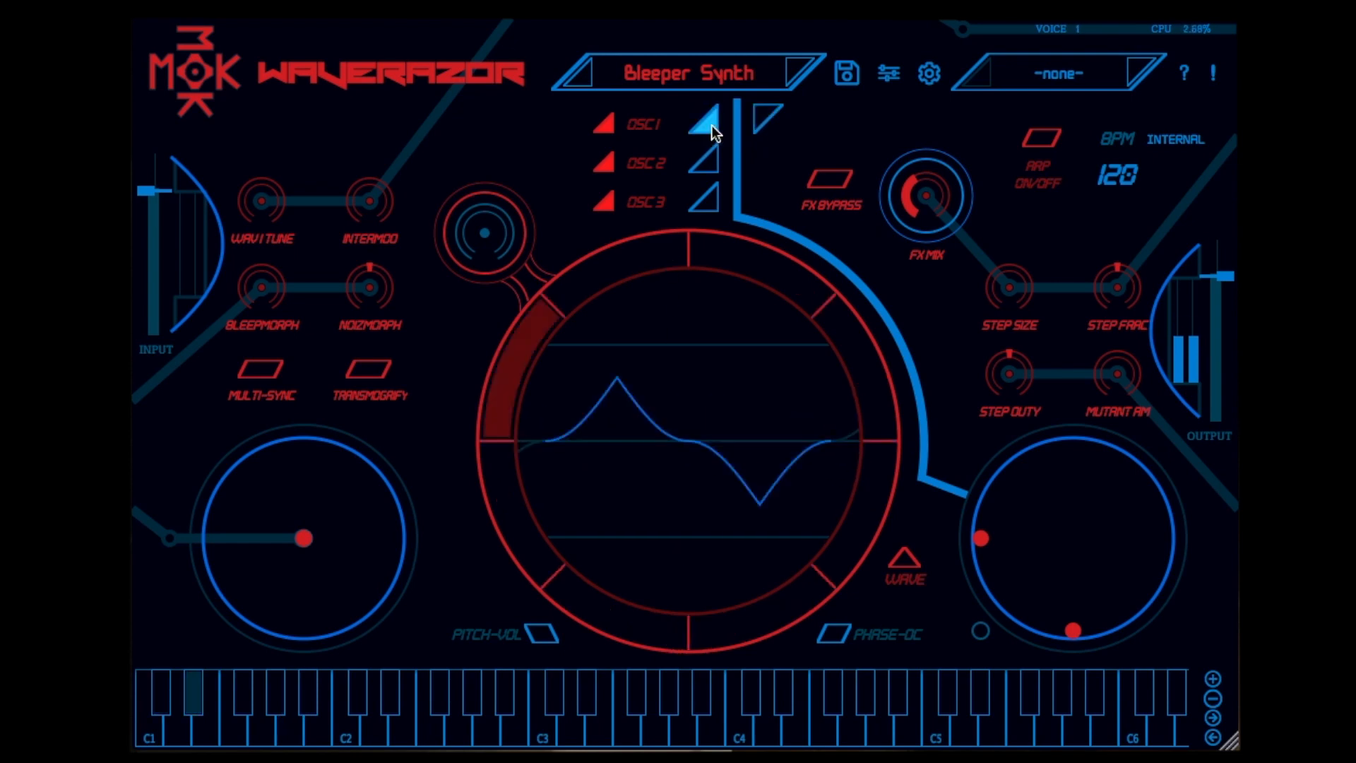
click(712, 165)
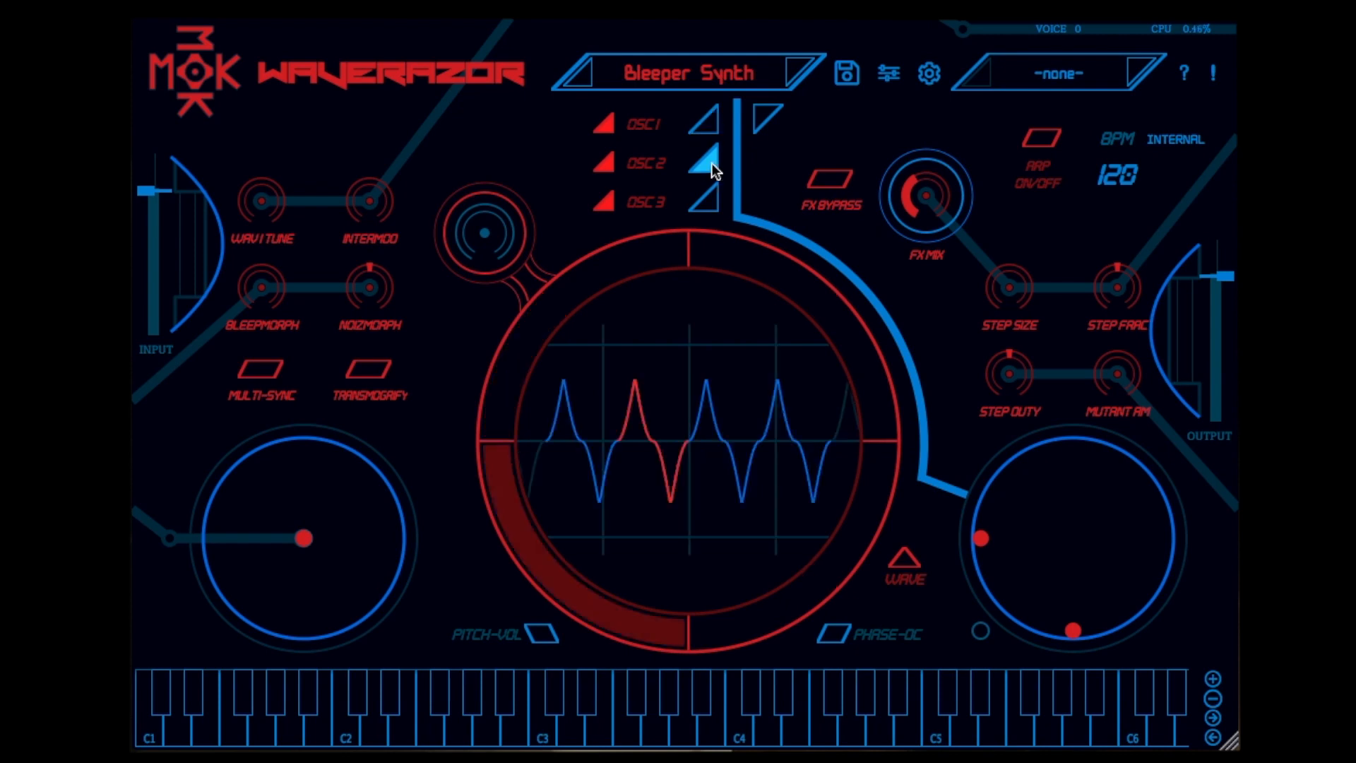
click(711, 199)
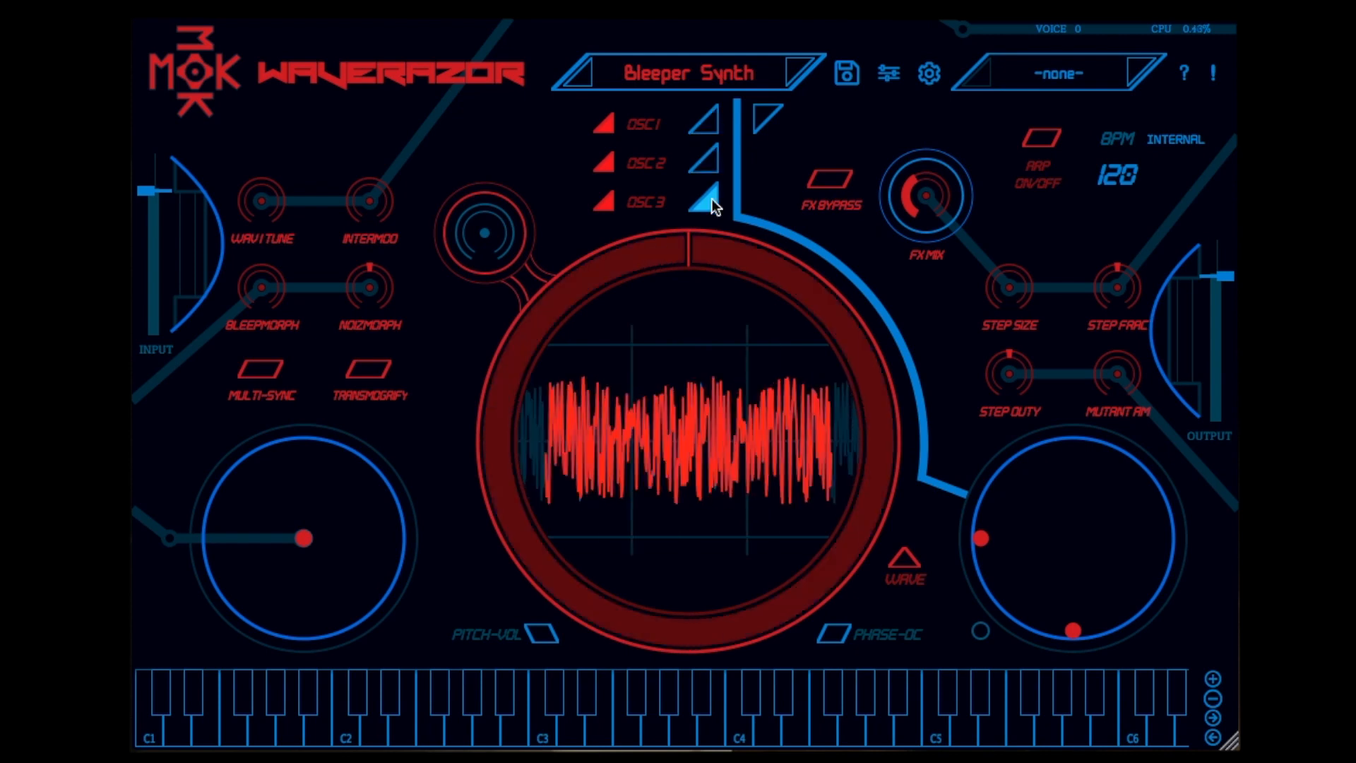
click(764, 114)
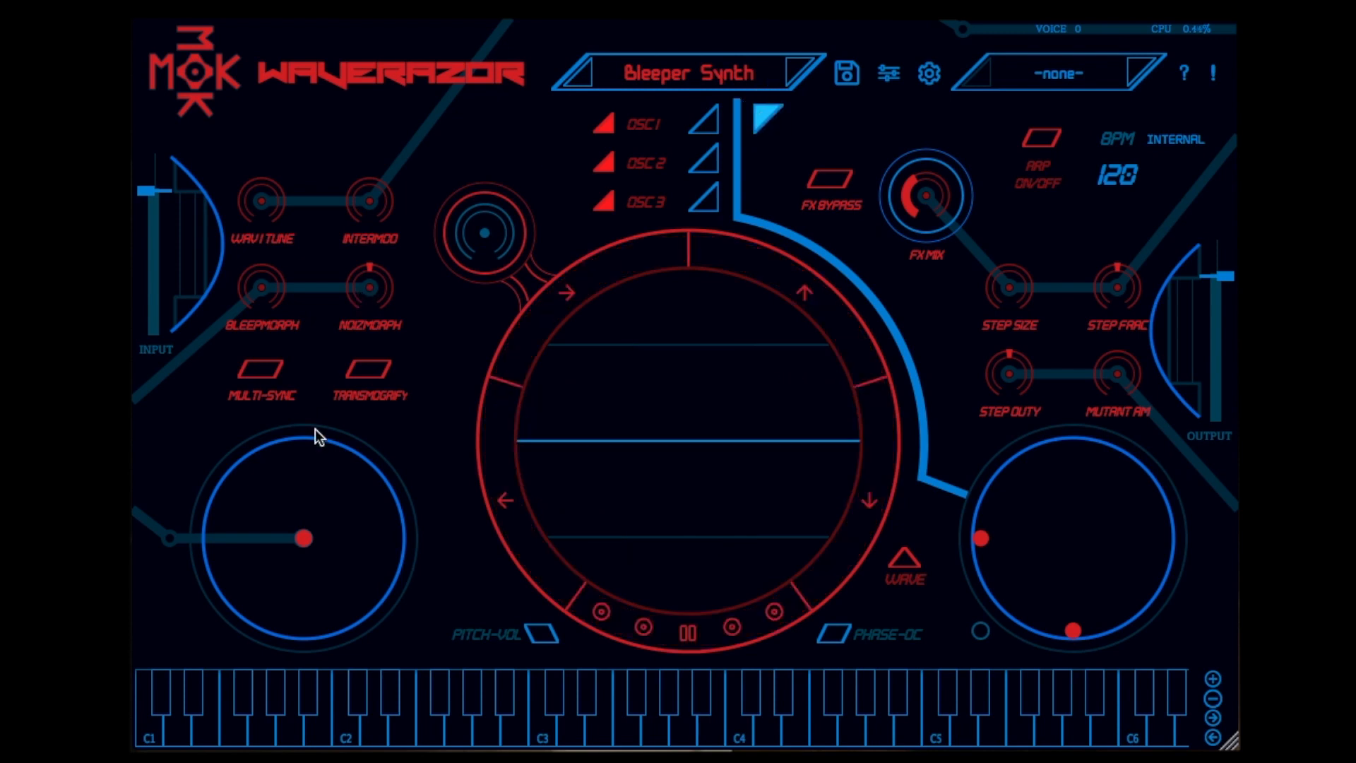
Reshape the Bleeper Synth patch by raising Bleepmorph and Intermod and repositioning the control points of both X/Y pads
drag(304, 539, 331, 511)
drag(264, 281, 286, 220)
drag(315, 134, 331, 134)
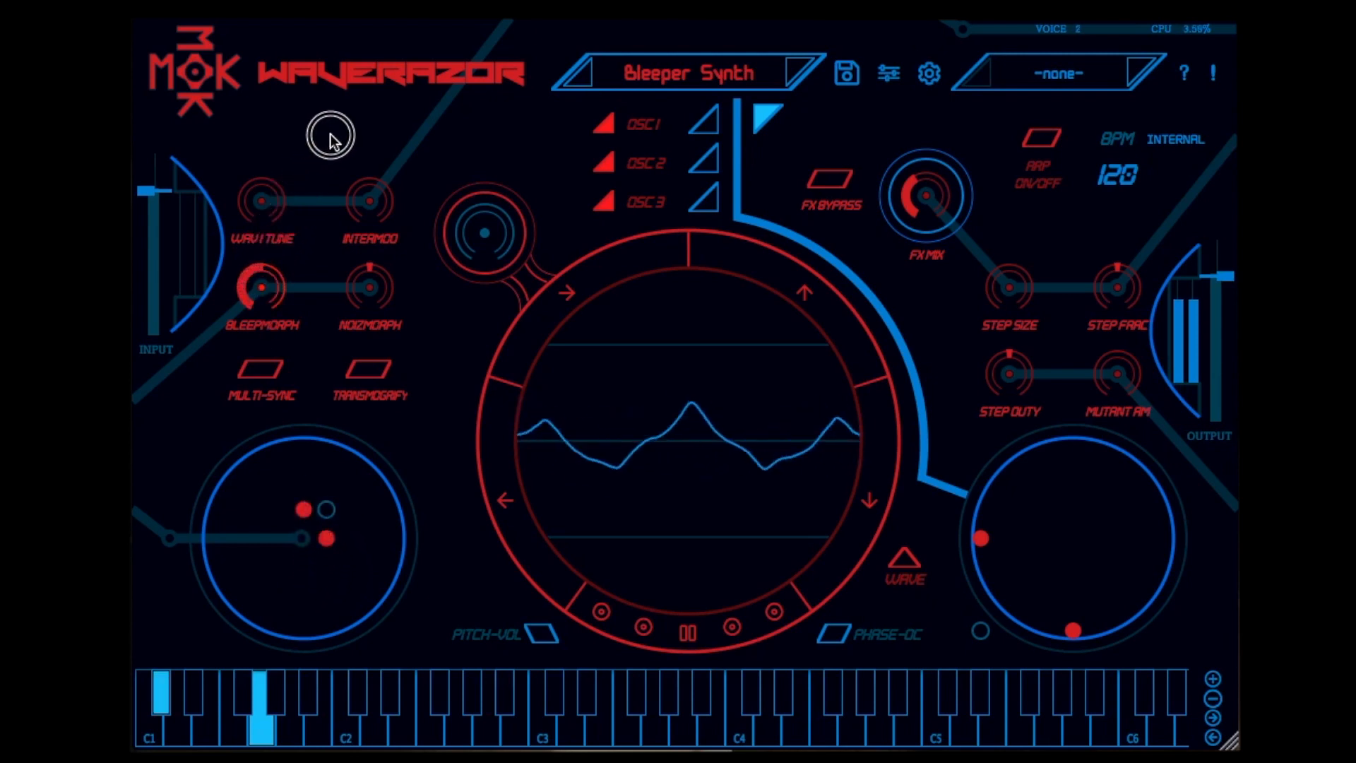
drag(375, 188, 469, 13)
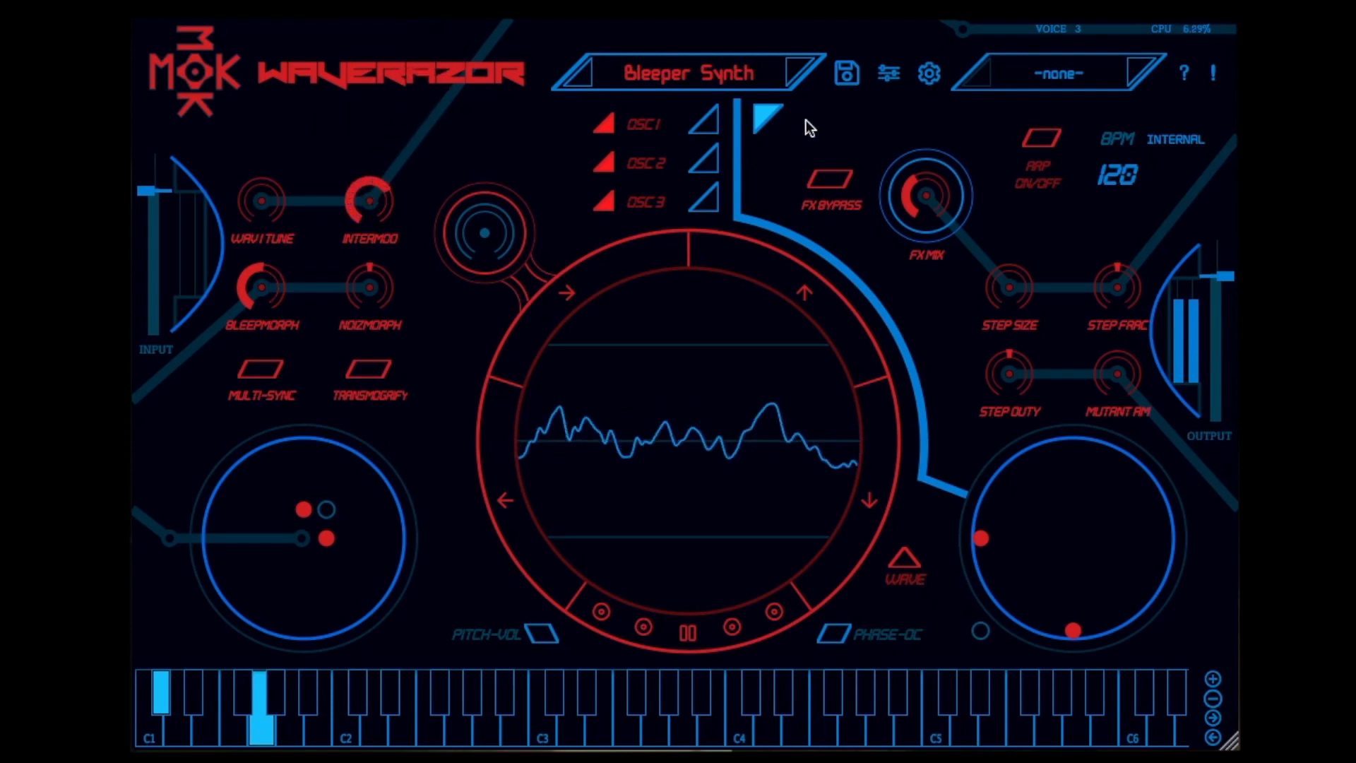
drag(1056, 536, 1068, 582)
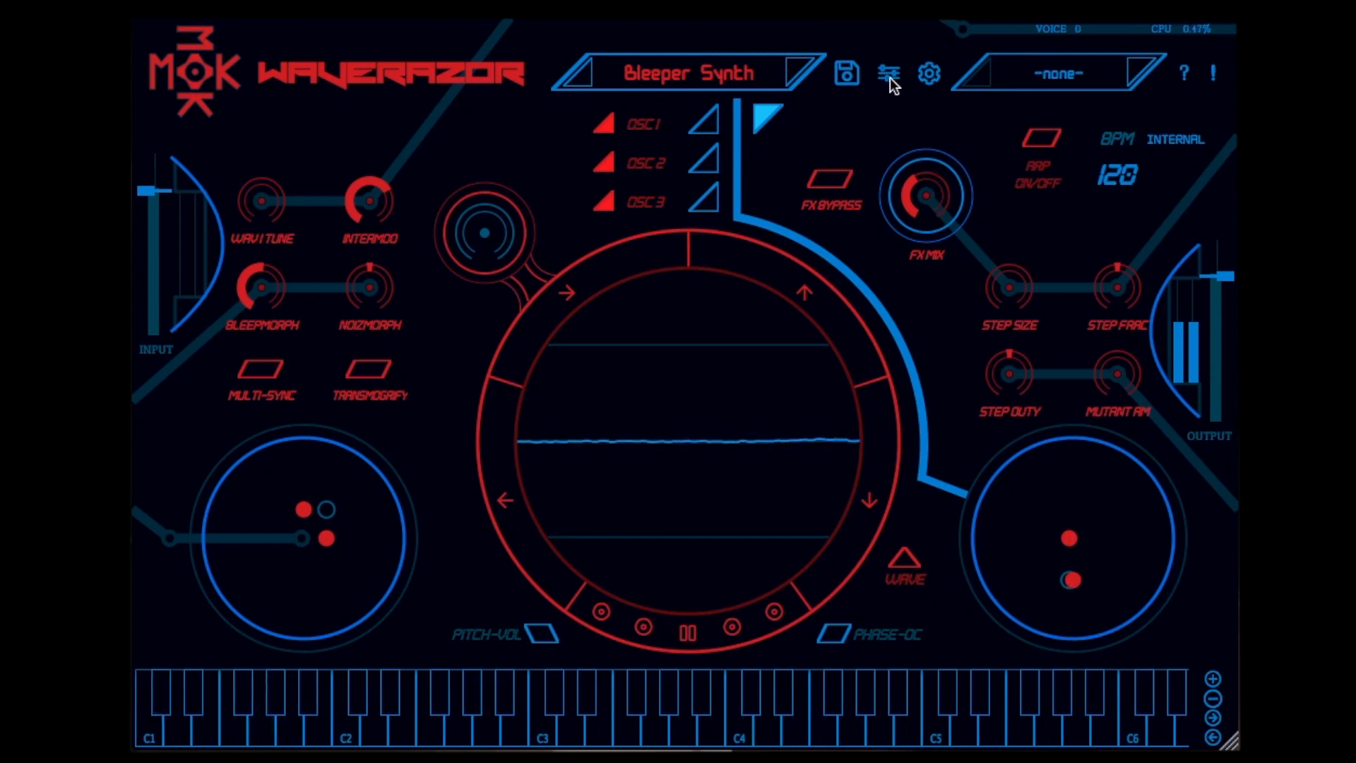
Try the CRT Orange, 1992 and Concrete interface themes in the system settings and set the theme to CRT Blue
click(929, 74)
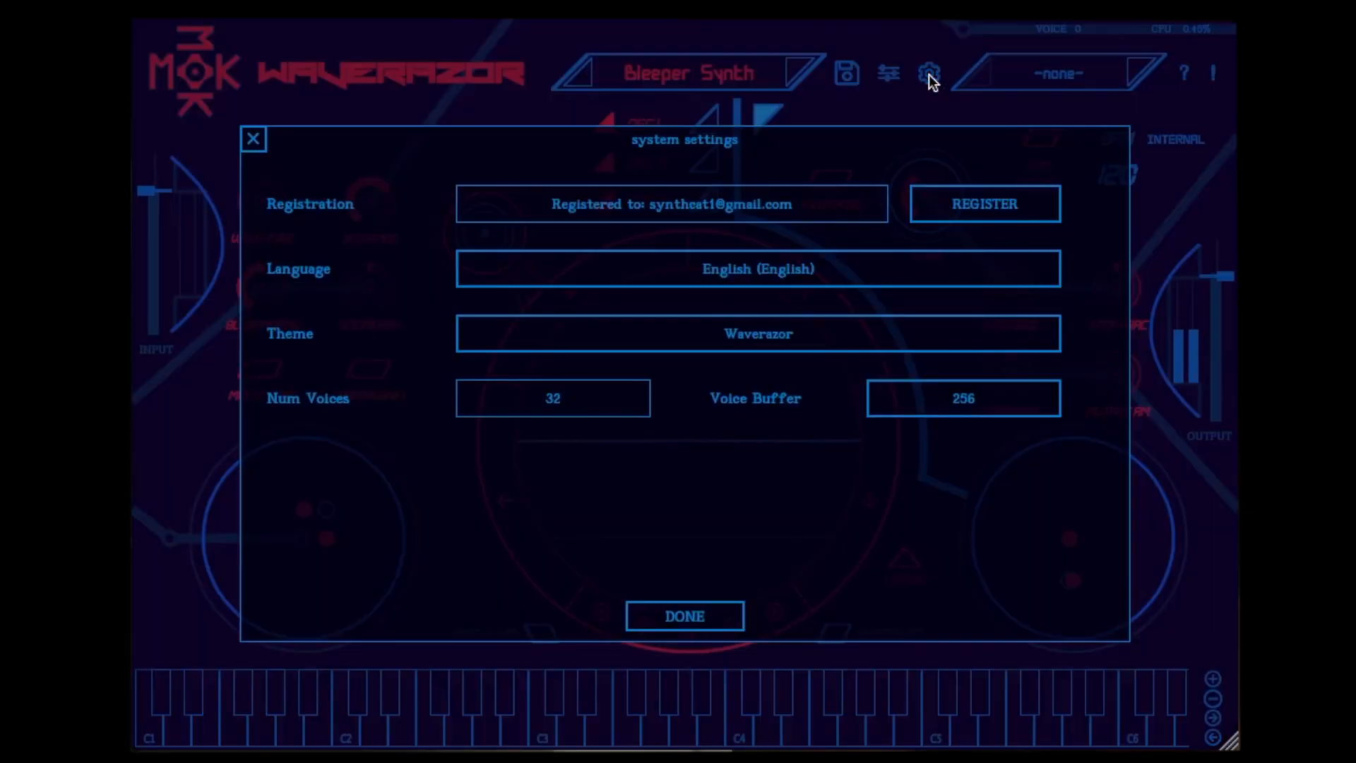
click(788, 333)
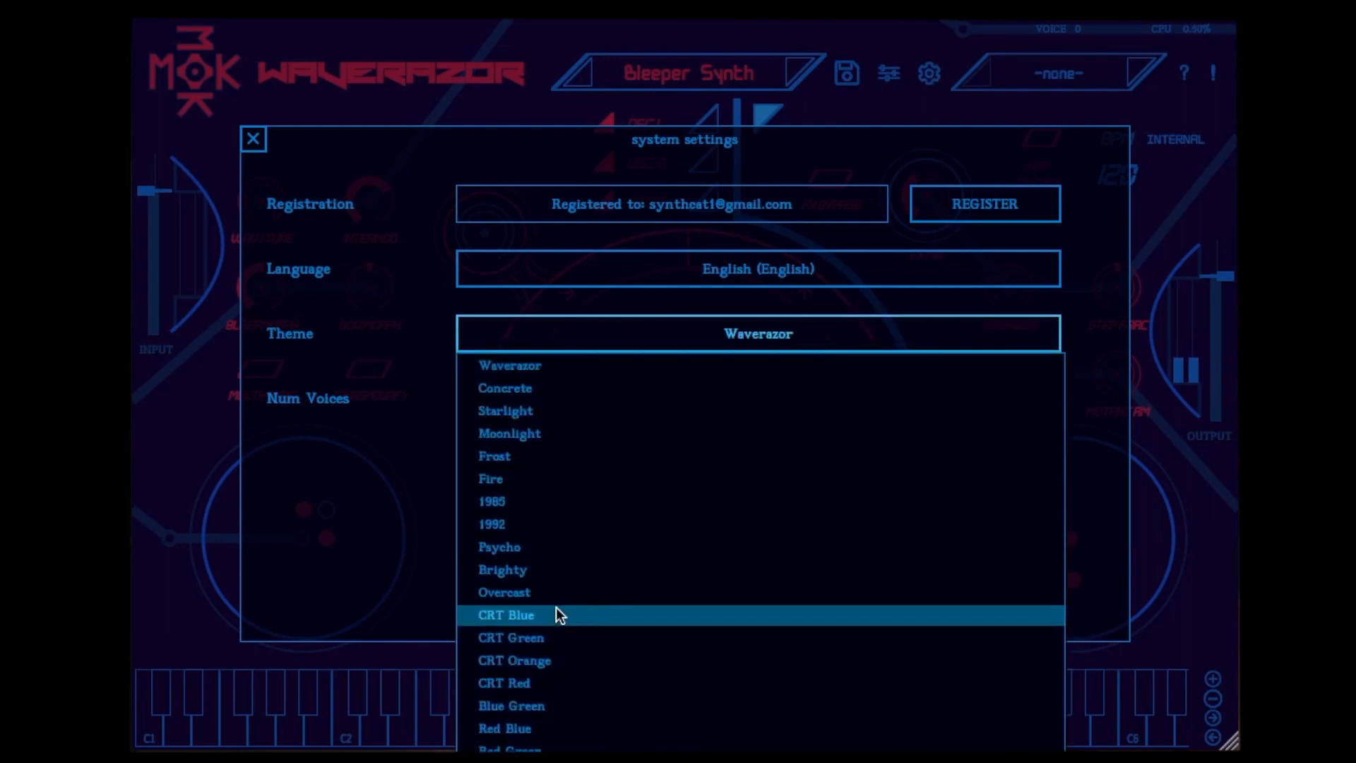
click(540, 660)
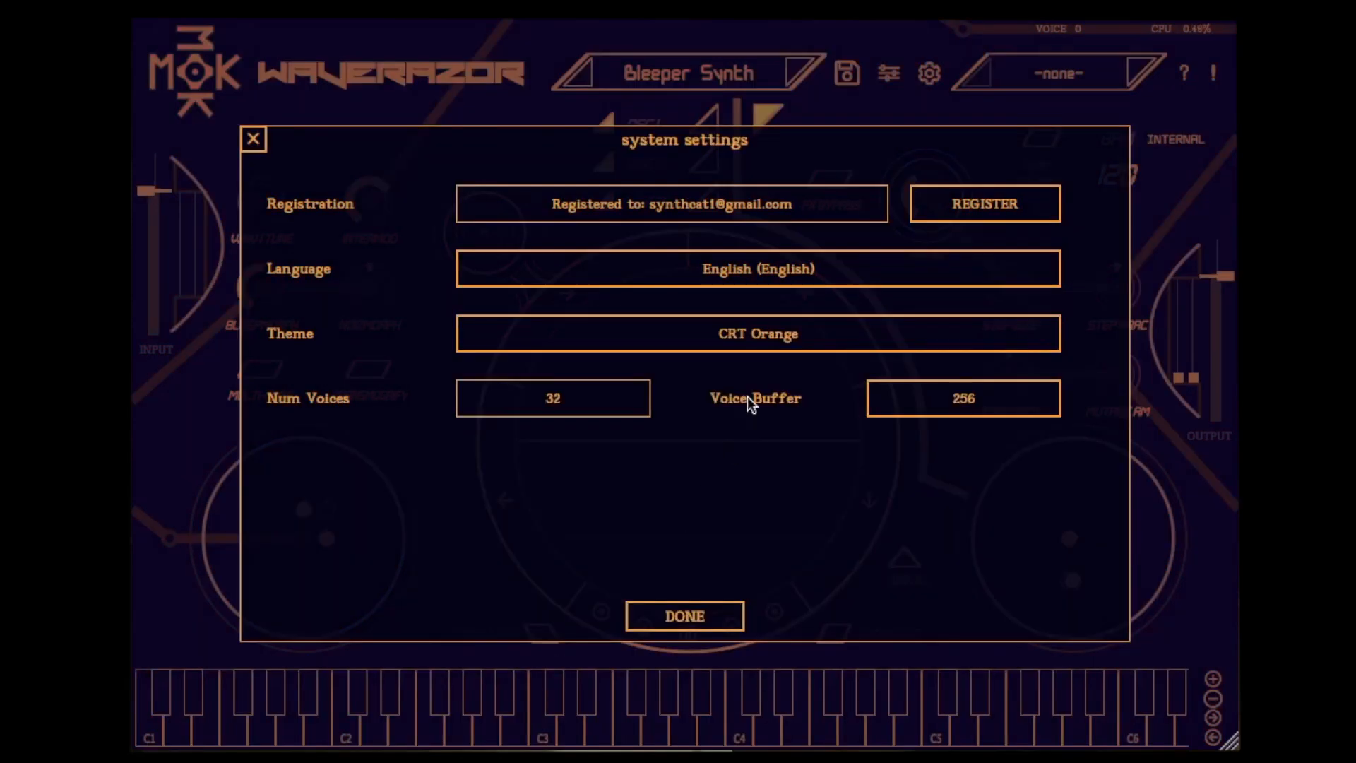
click(757, 334)
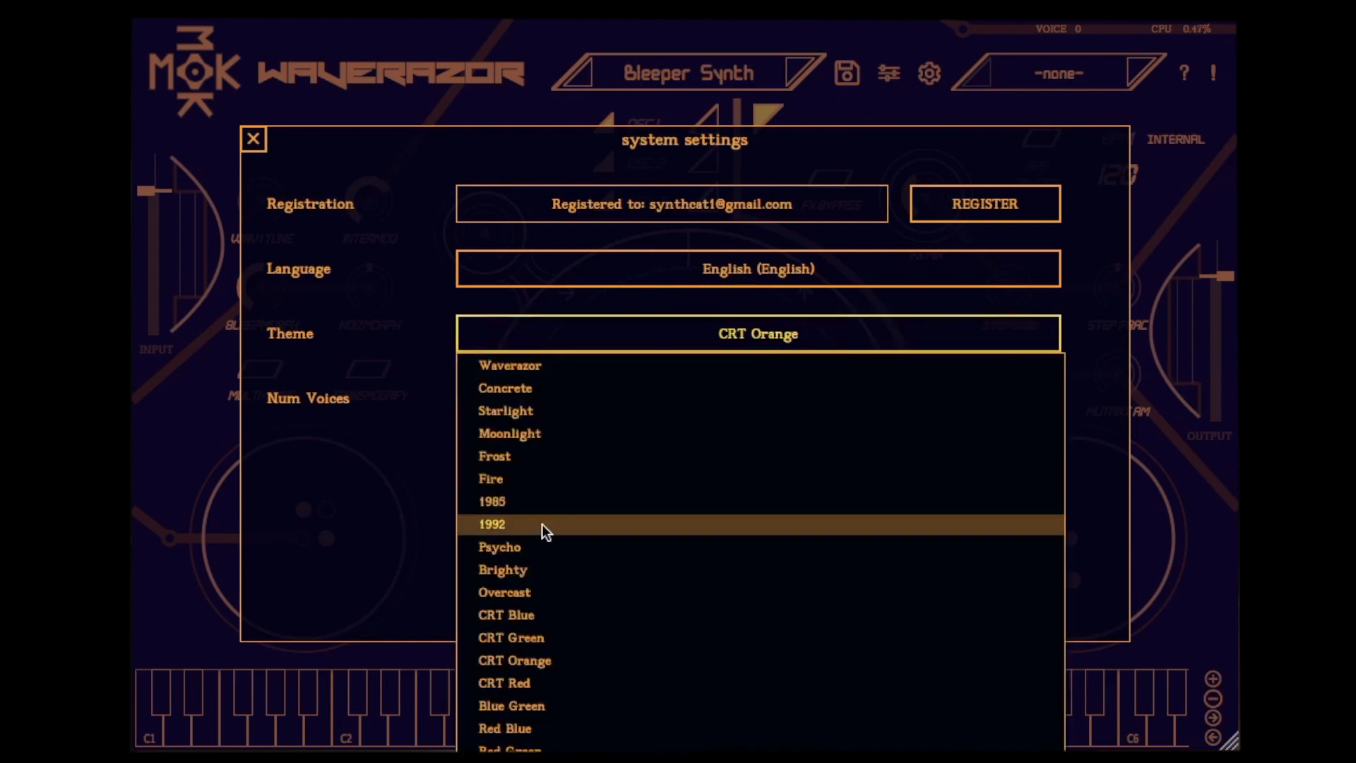
click(541, 524)
click(757, 334)
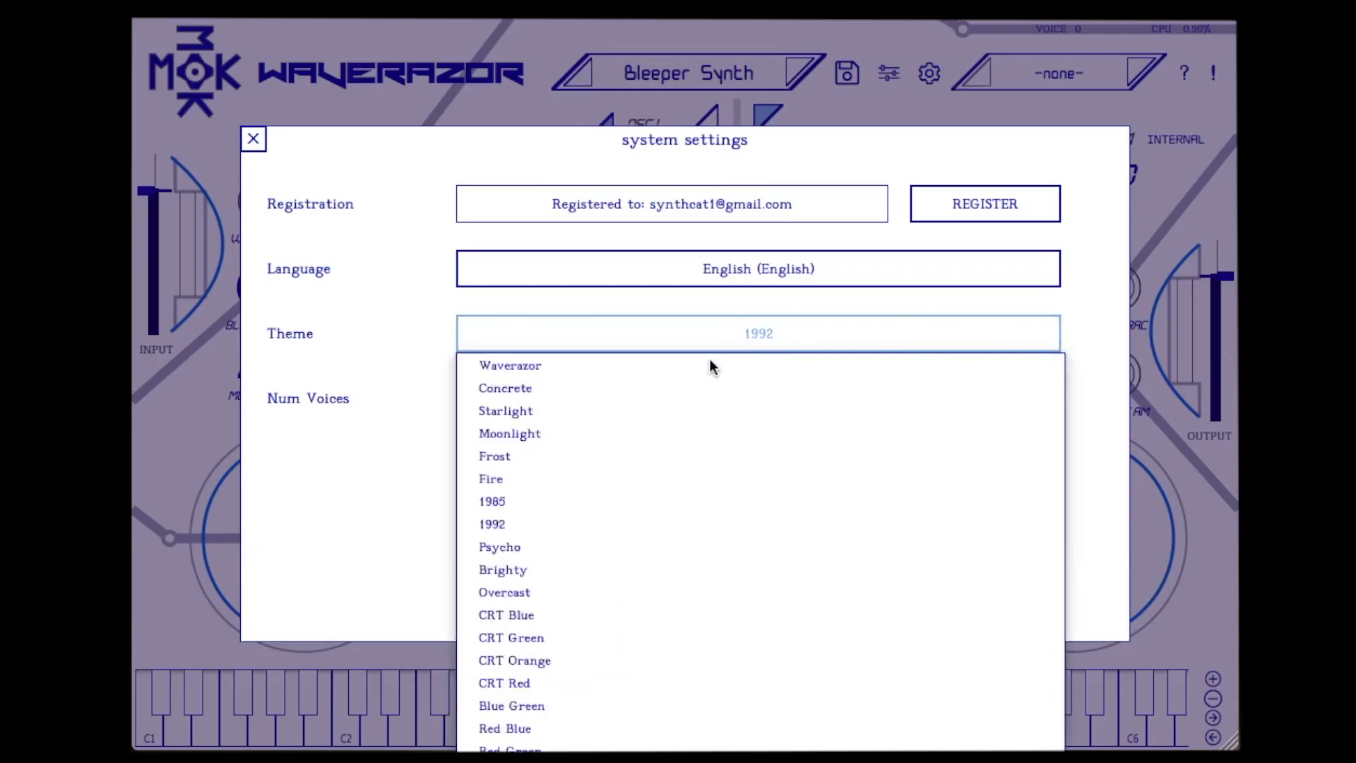
click(624, 392)
click(689, 340)
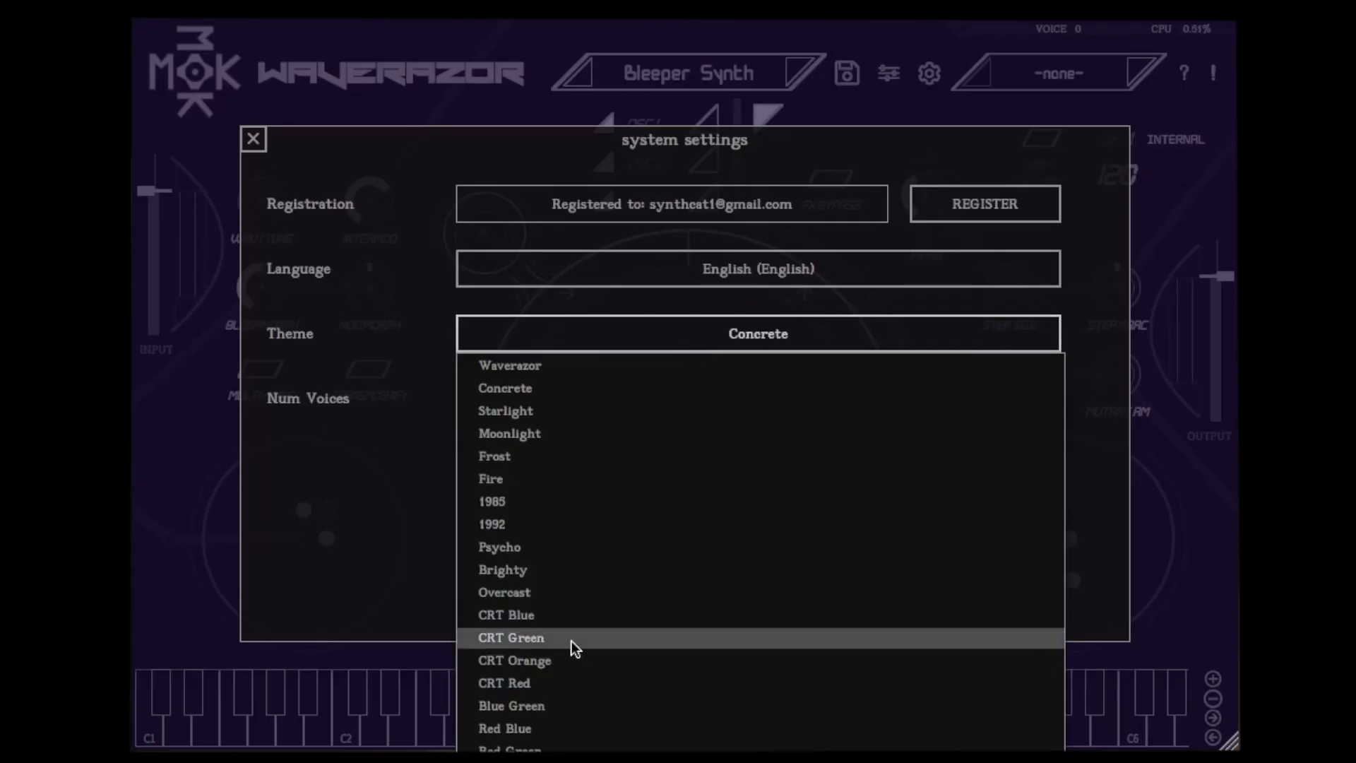
click(568, 615)
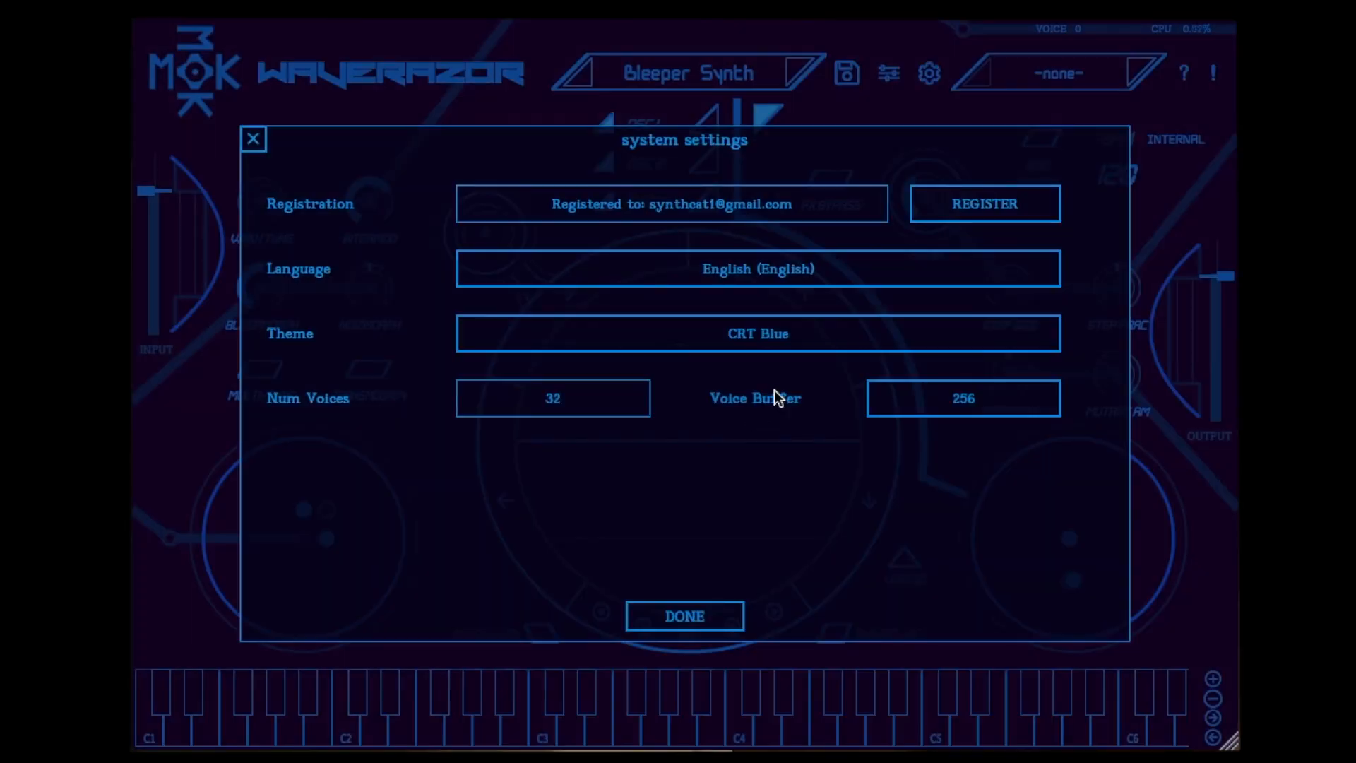
Change the interface language to the one with an alien-looking script and close the system settings
click(804, 286)
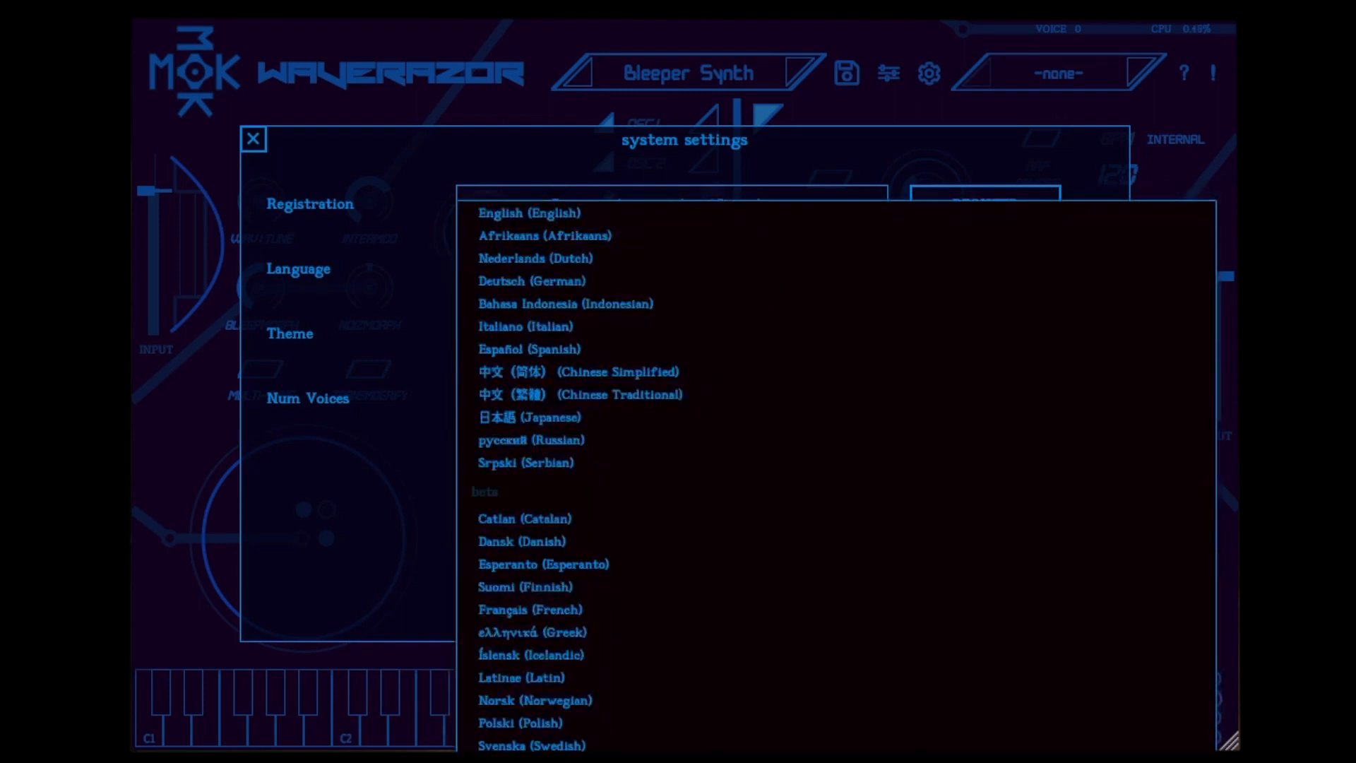
click(678, 760)
click(700, 616)
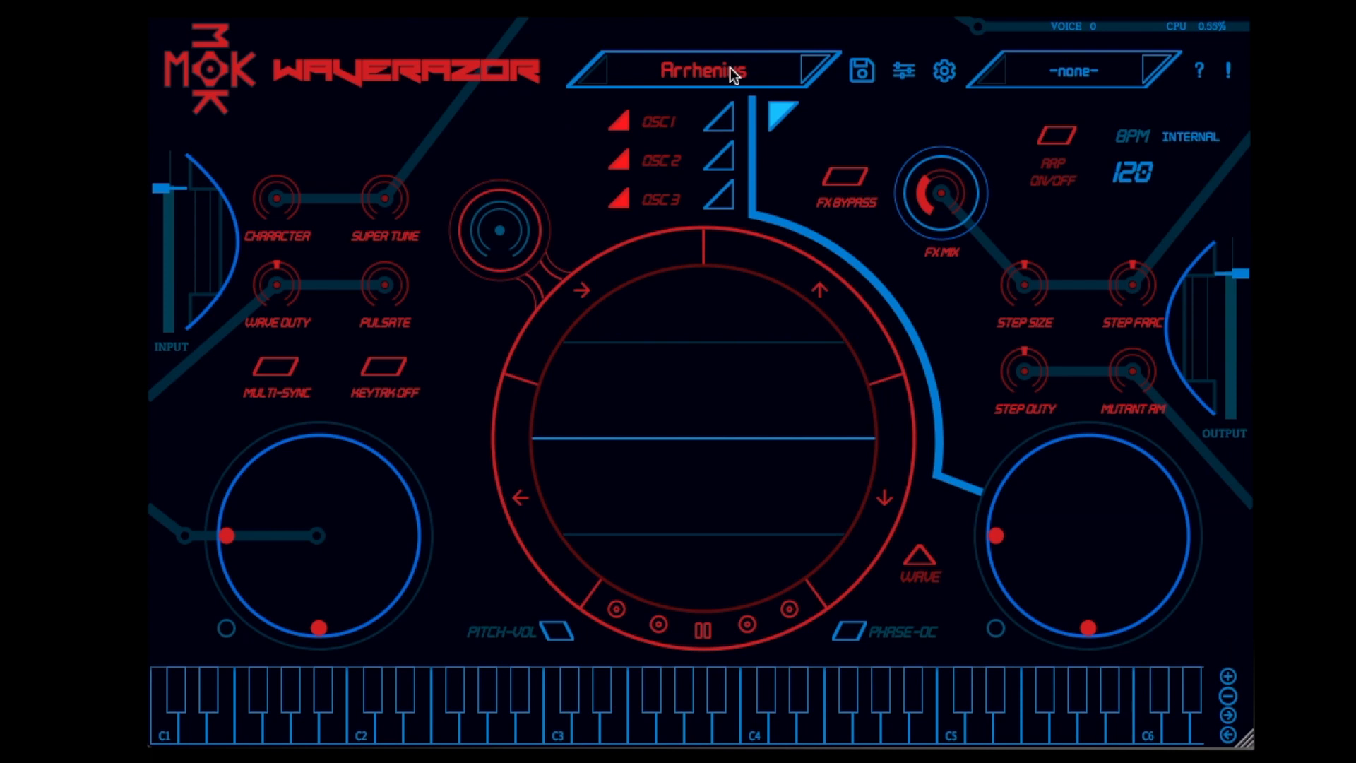
Load the Biodiversity preset from the Factory bank
click(715, 71)
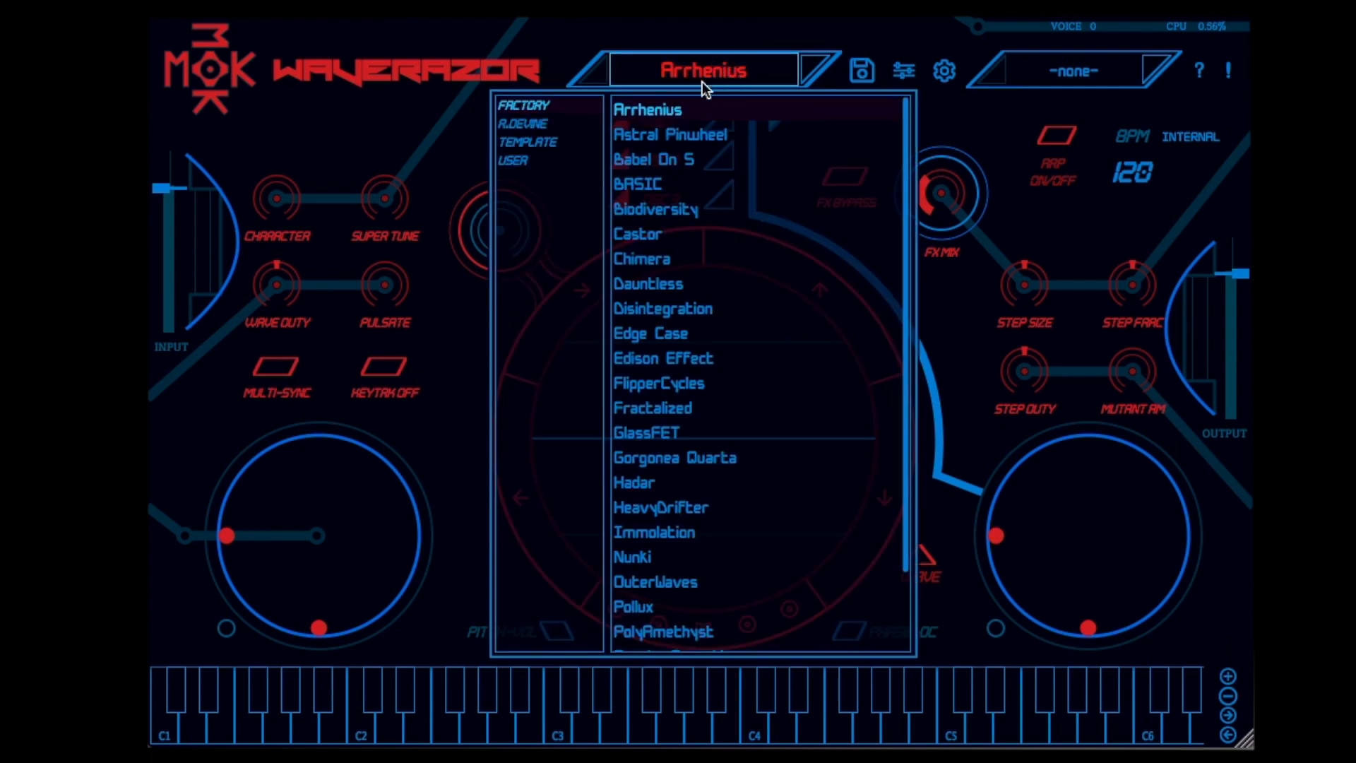
click(661, 208)
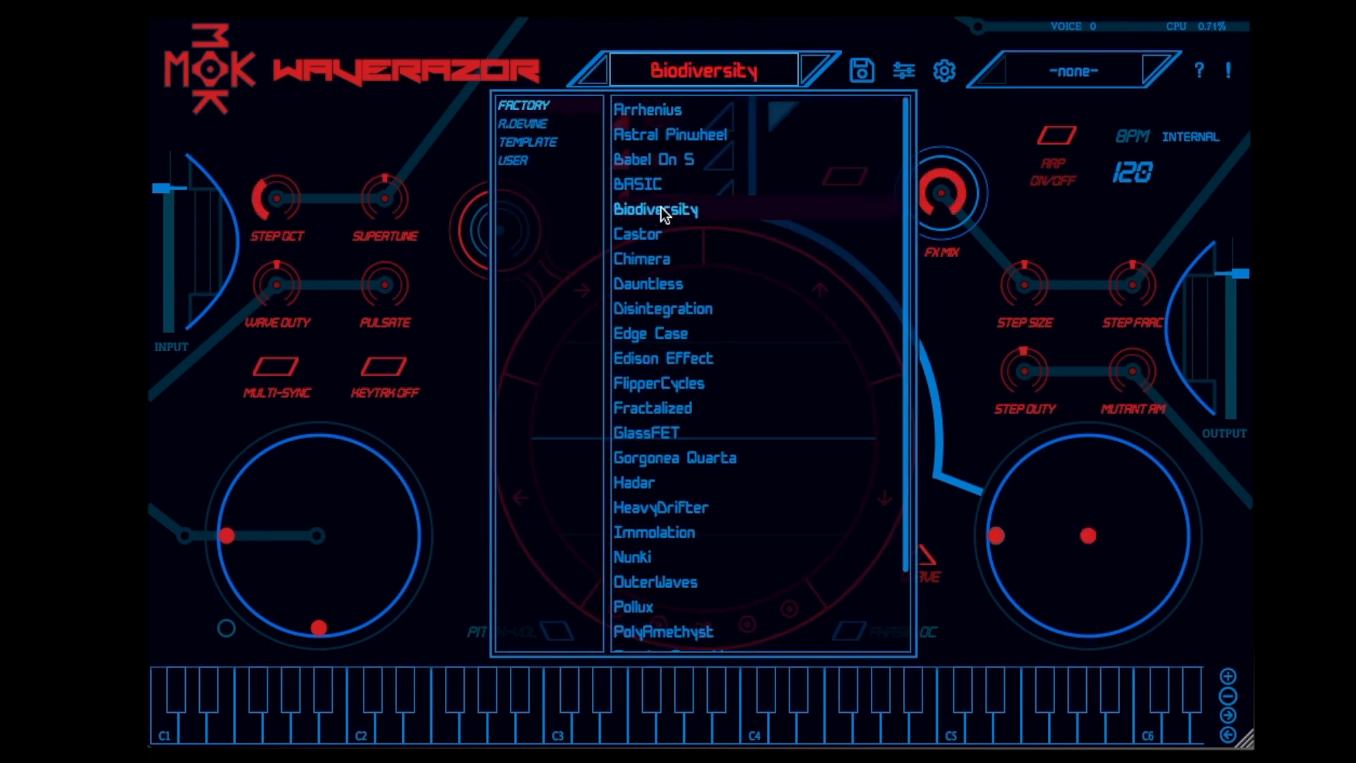
Load the Edge Case preset from the Factory bank and reposition the control point of the X/Y pad below Multi-Sync
click(682, 71)
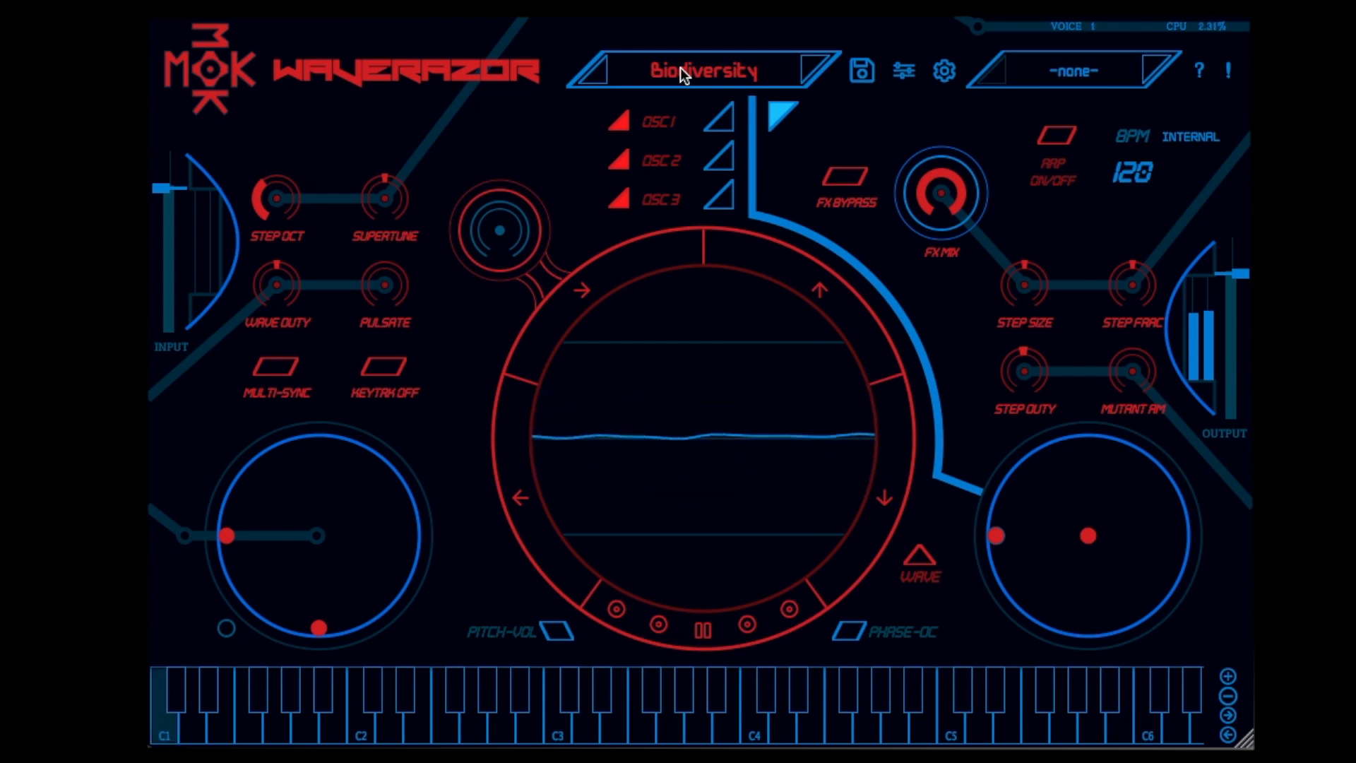
click(675, 77)
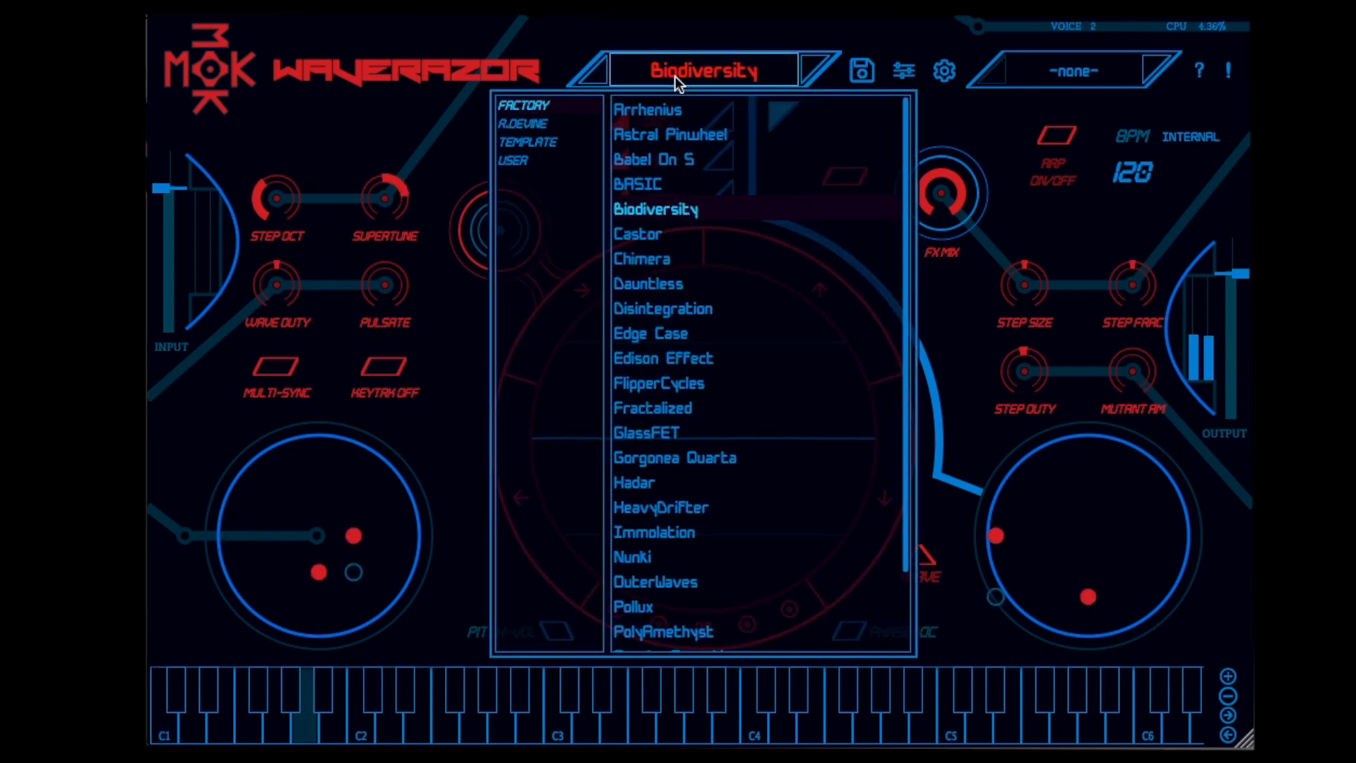
click(669, 357)
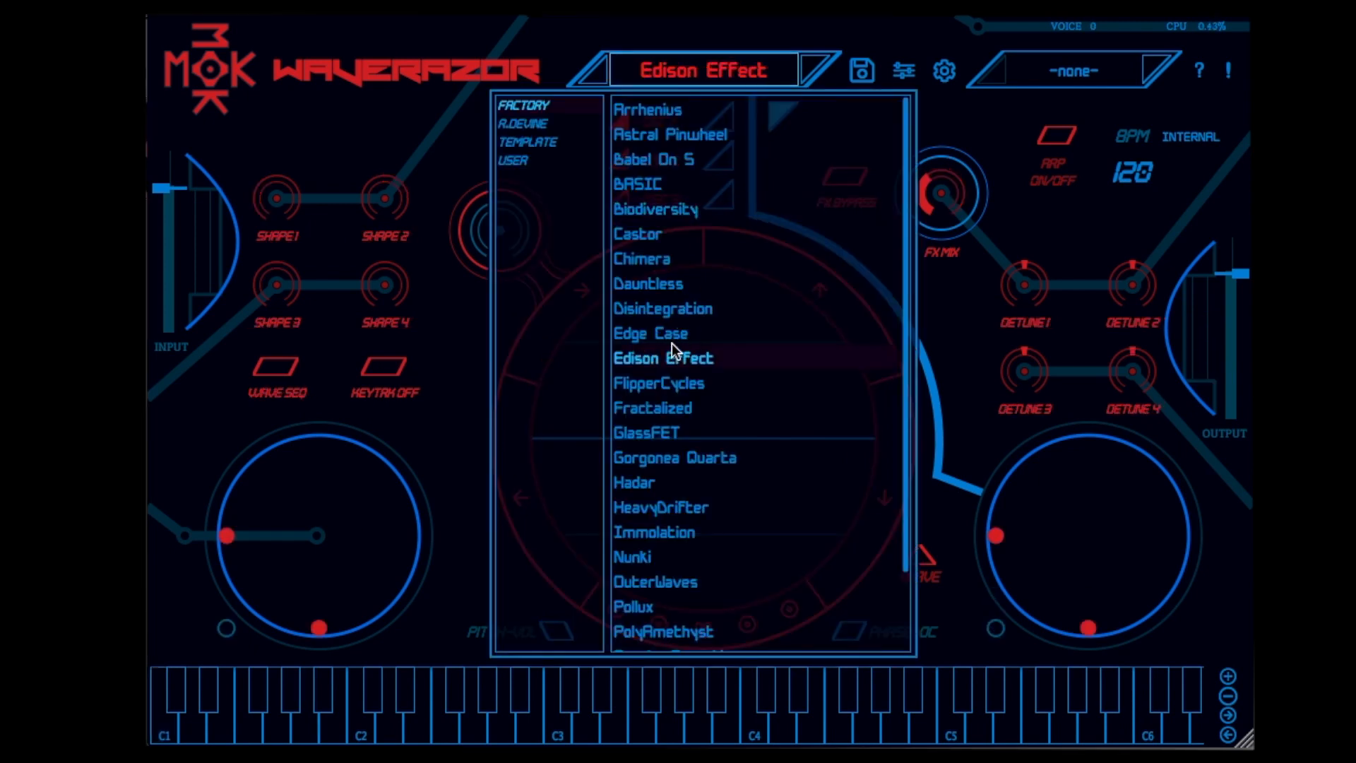
click(638, 332)
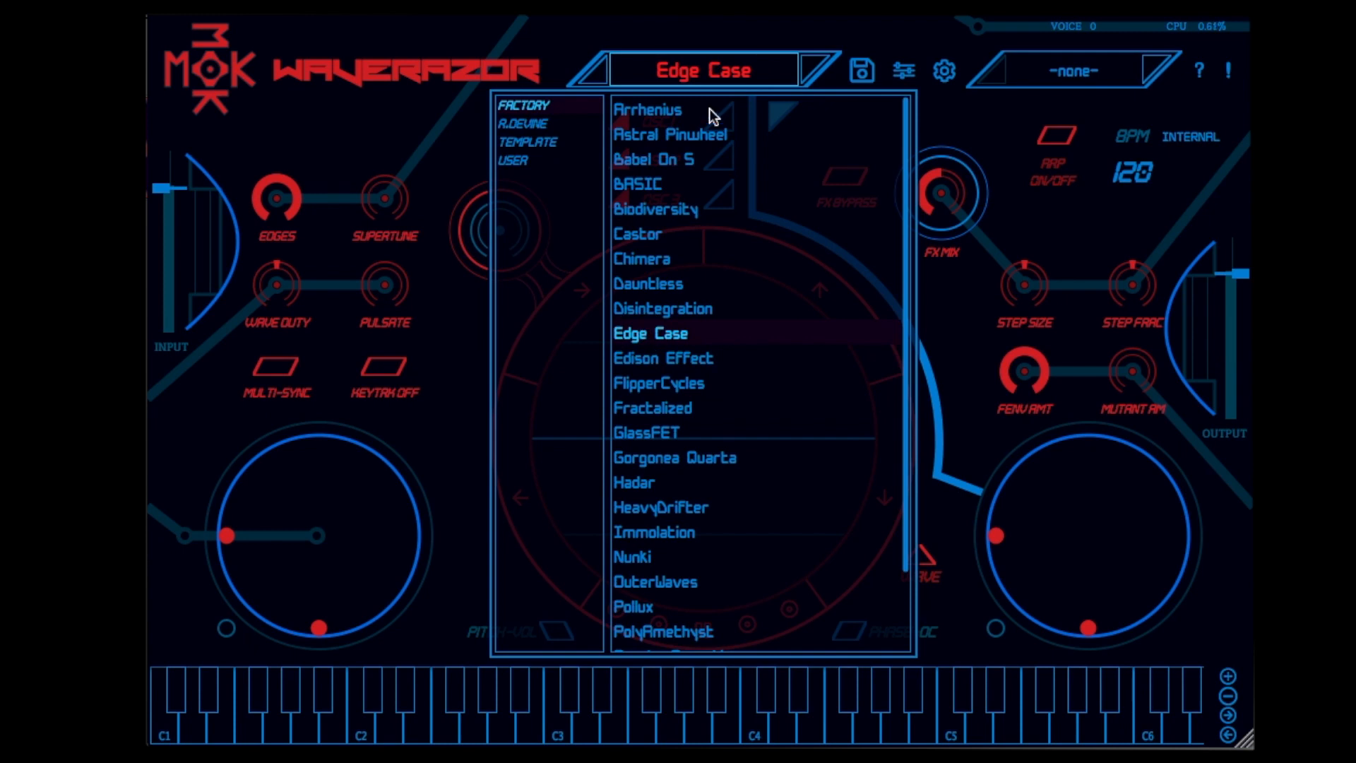
click(712, 69)
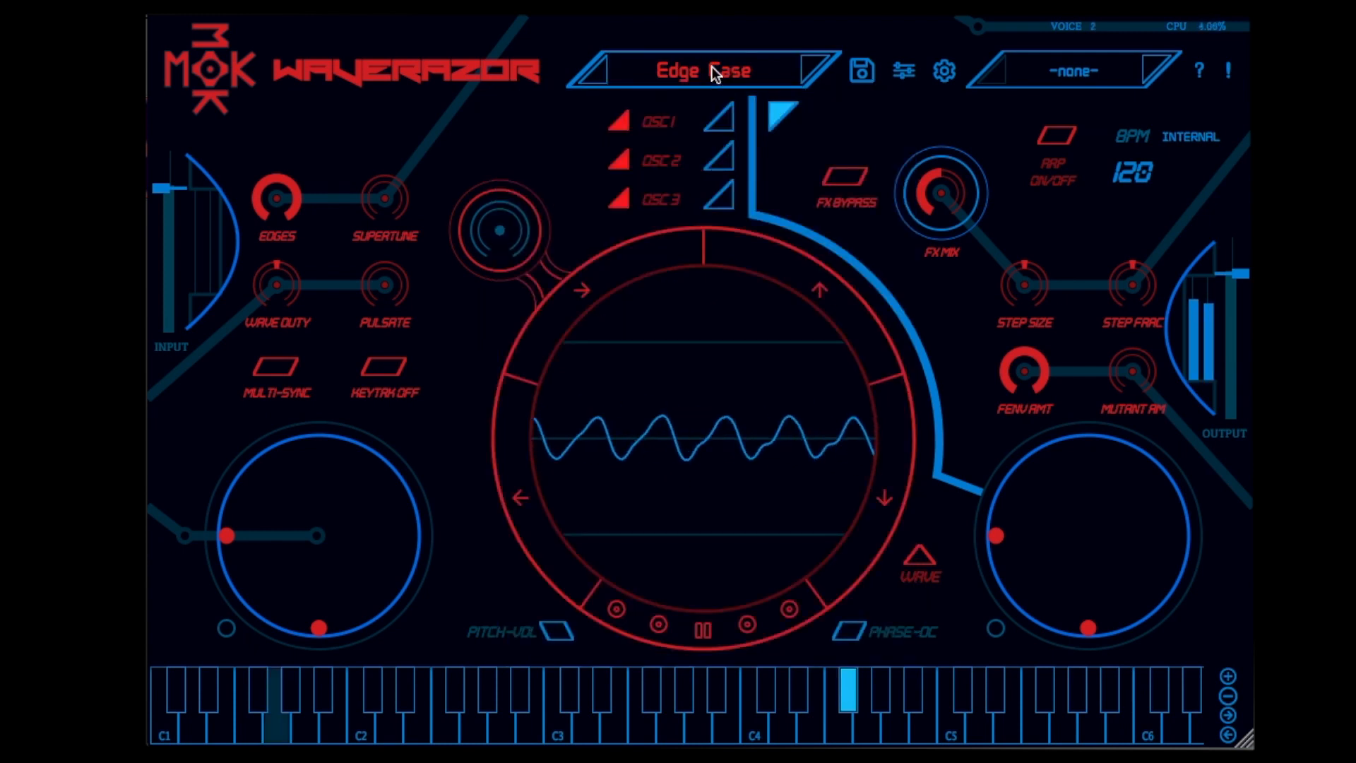
drag(332, 519, 281, 568)
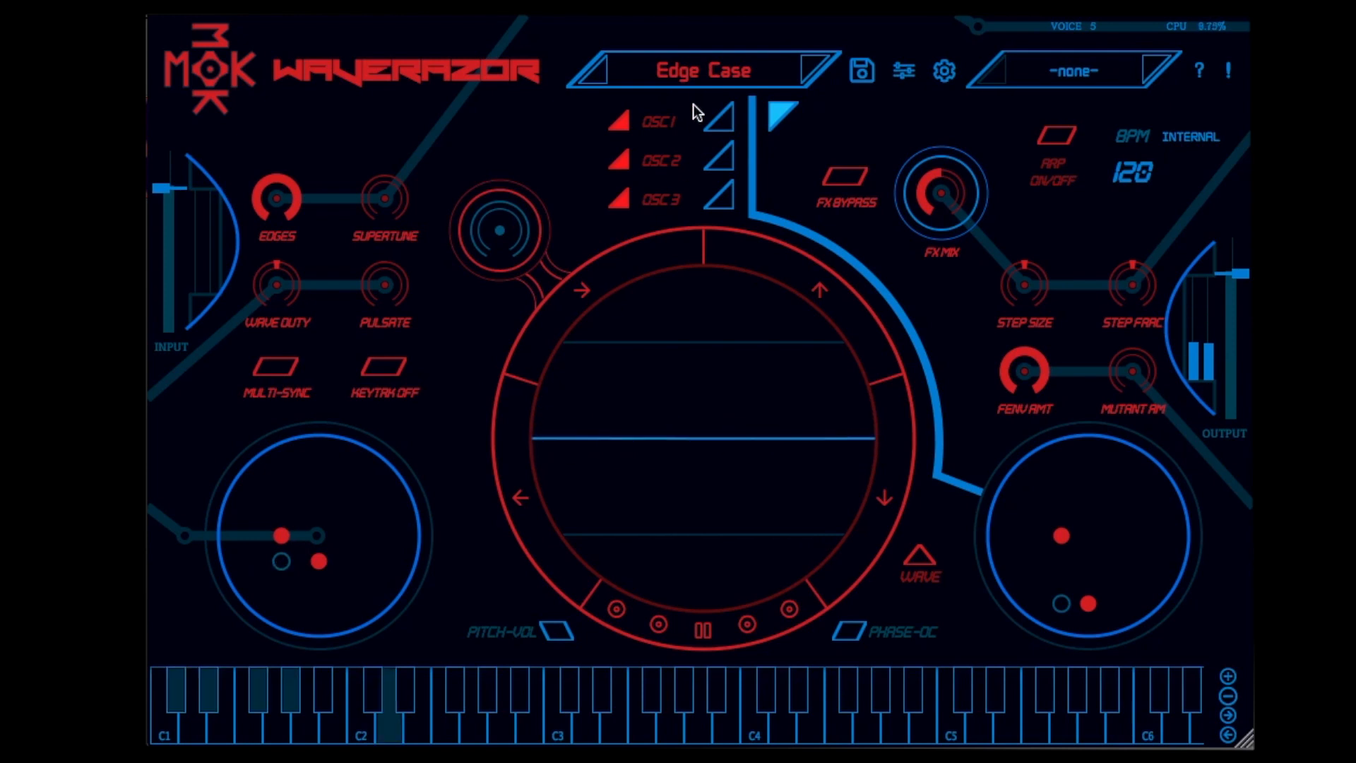
Load the Edison Effect preset from the Factory bank
click(695, 76)
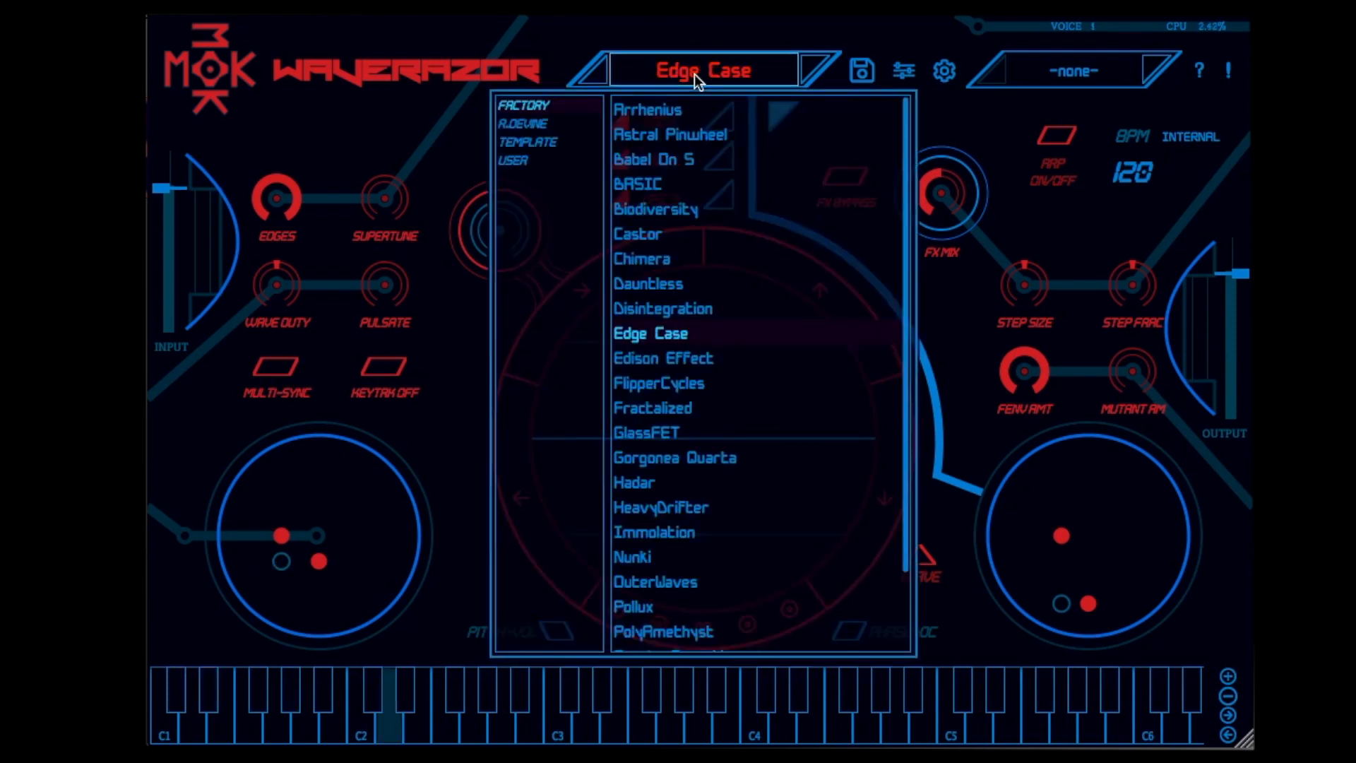
click(659, 361)
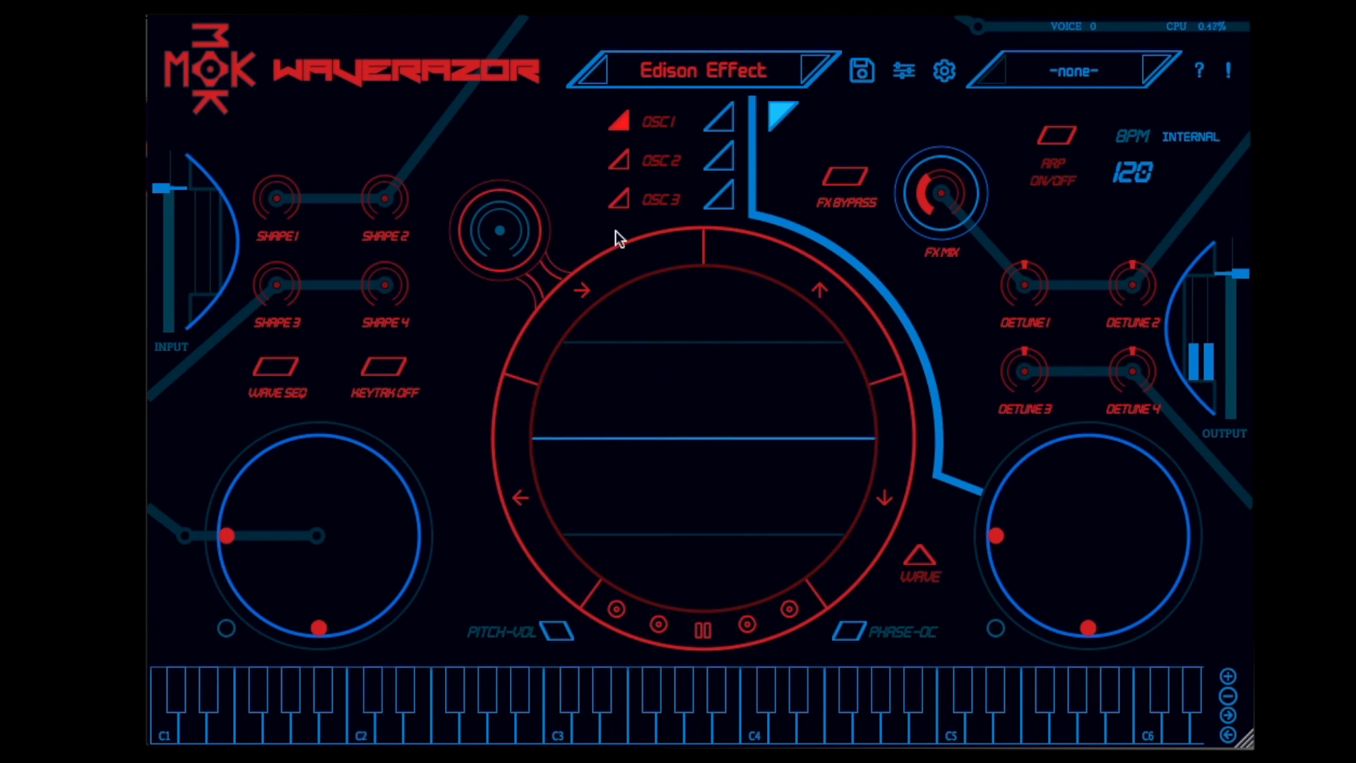
Load the Electrik Waves preset from the R.Devine bank and reposition the control point of the X/Y pad below Constpol
click(659, 75)
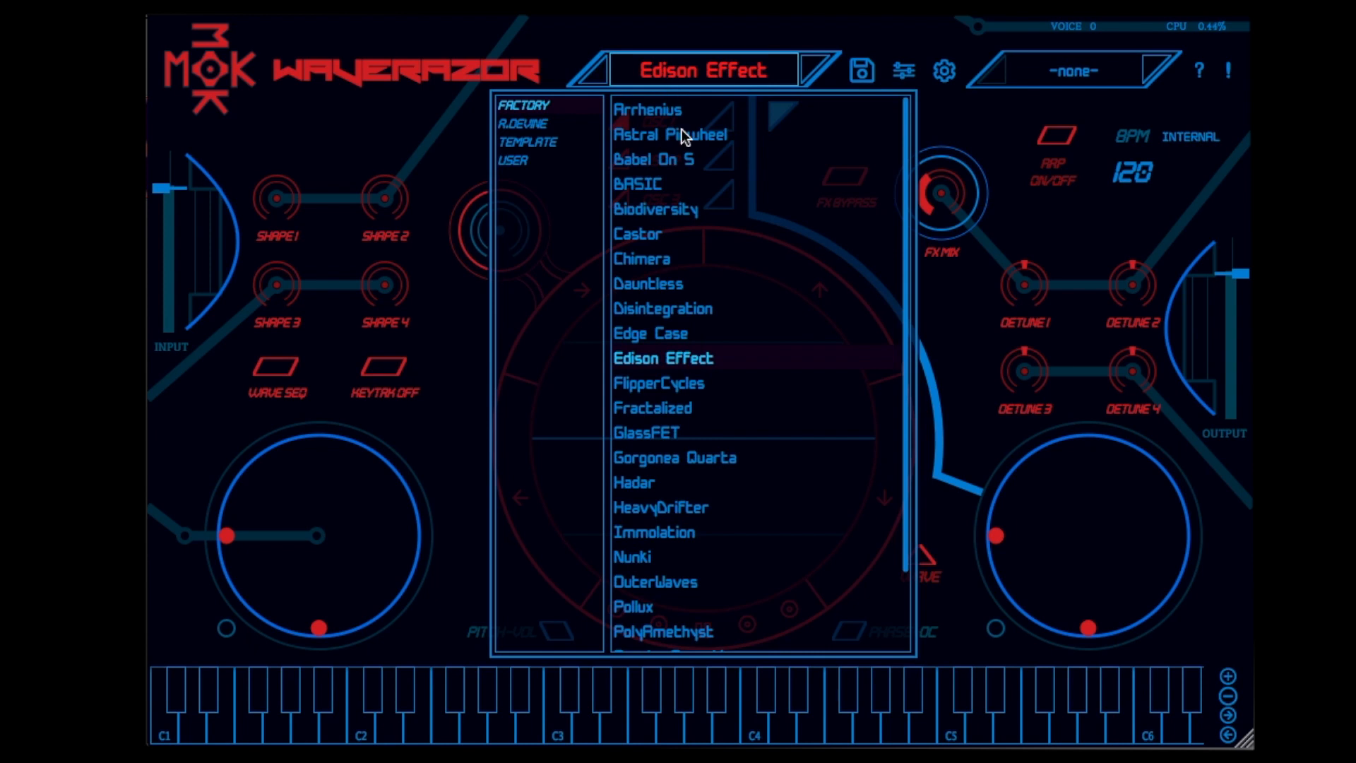
click(541, 124)
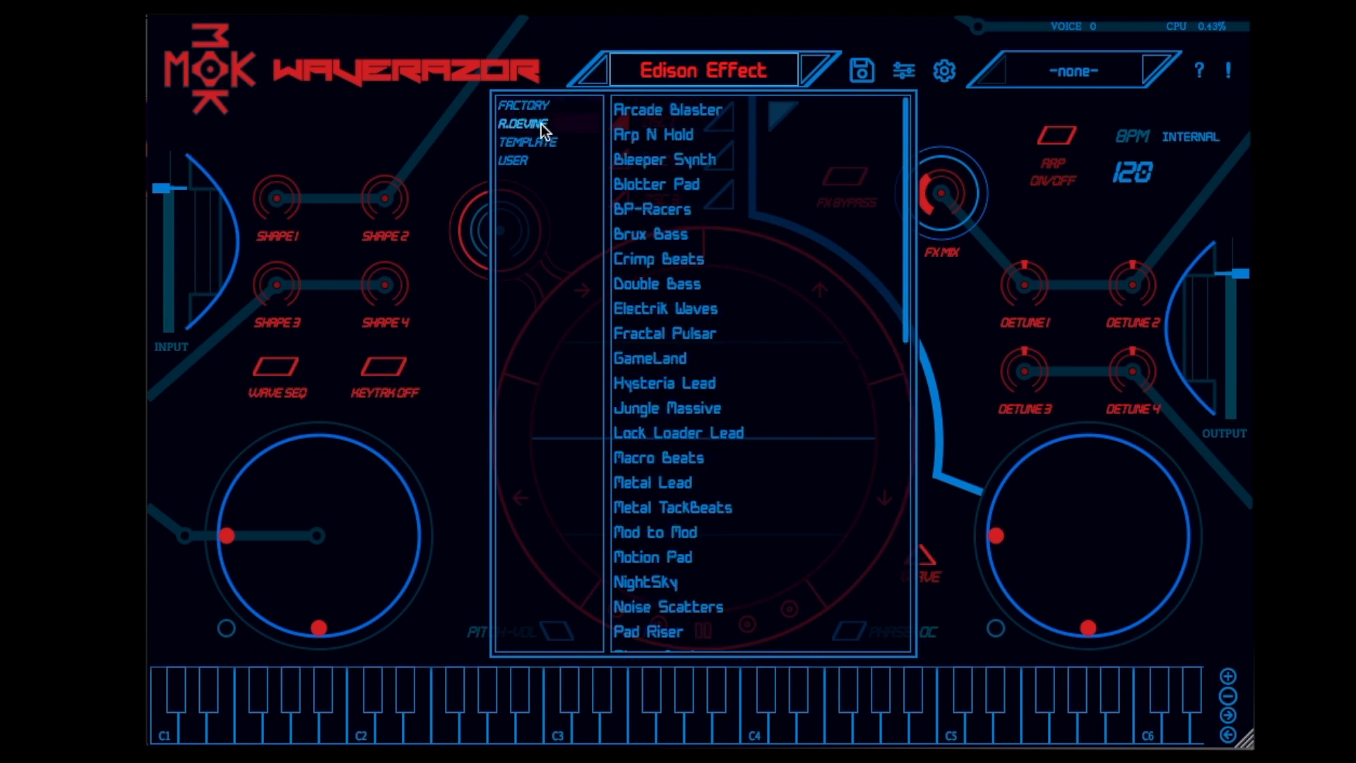
click(680, 309)
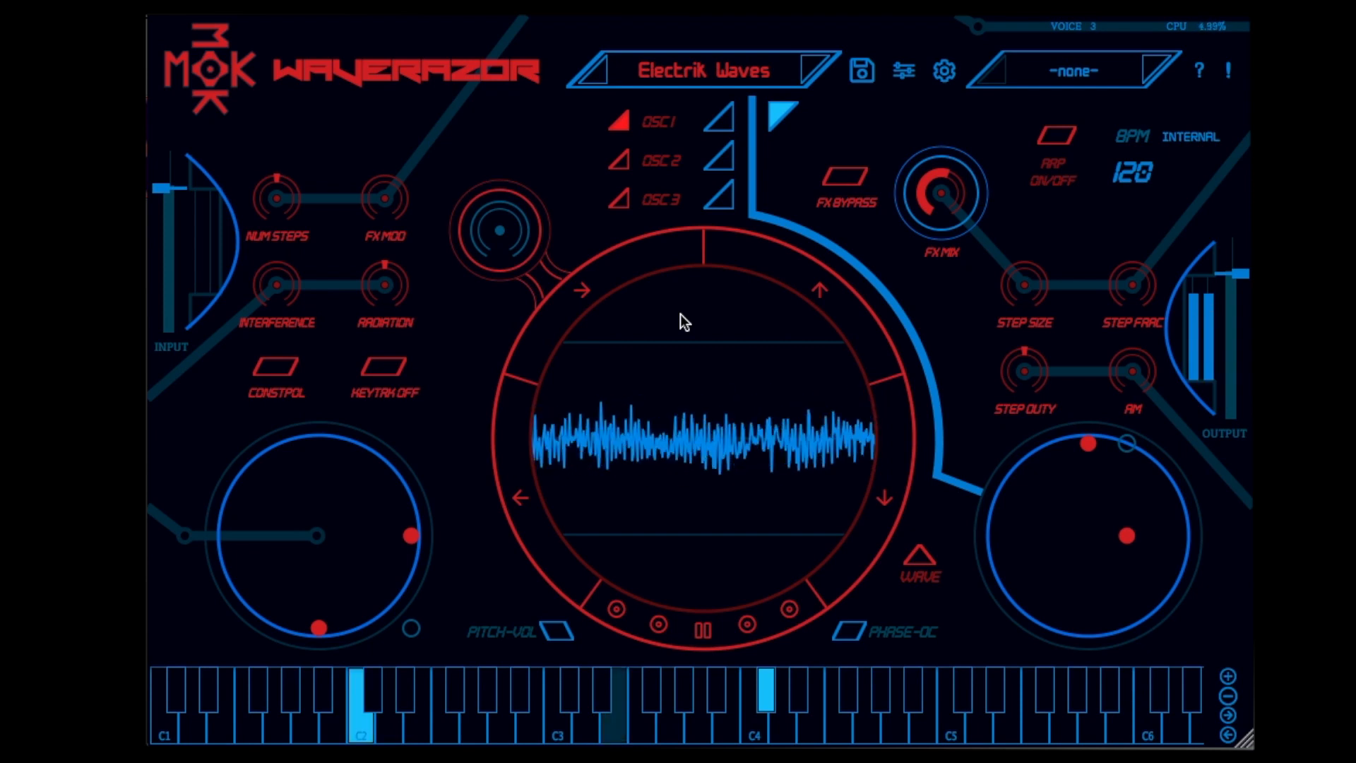
drag(322, 498, 276, 590)
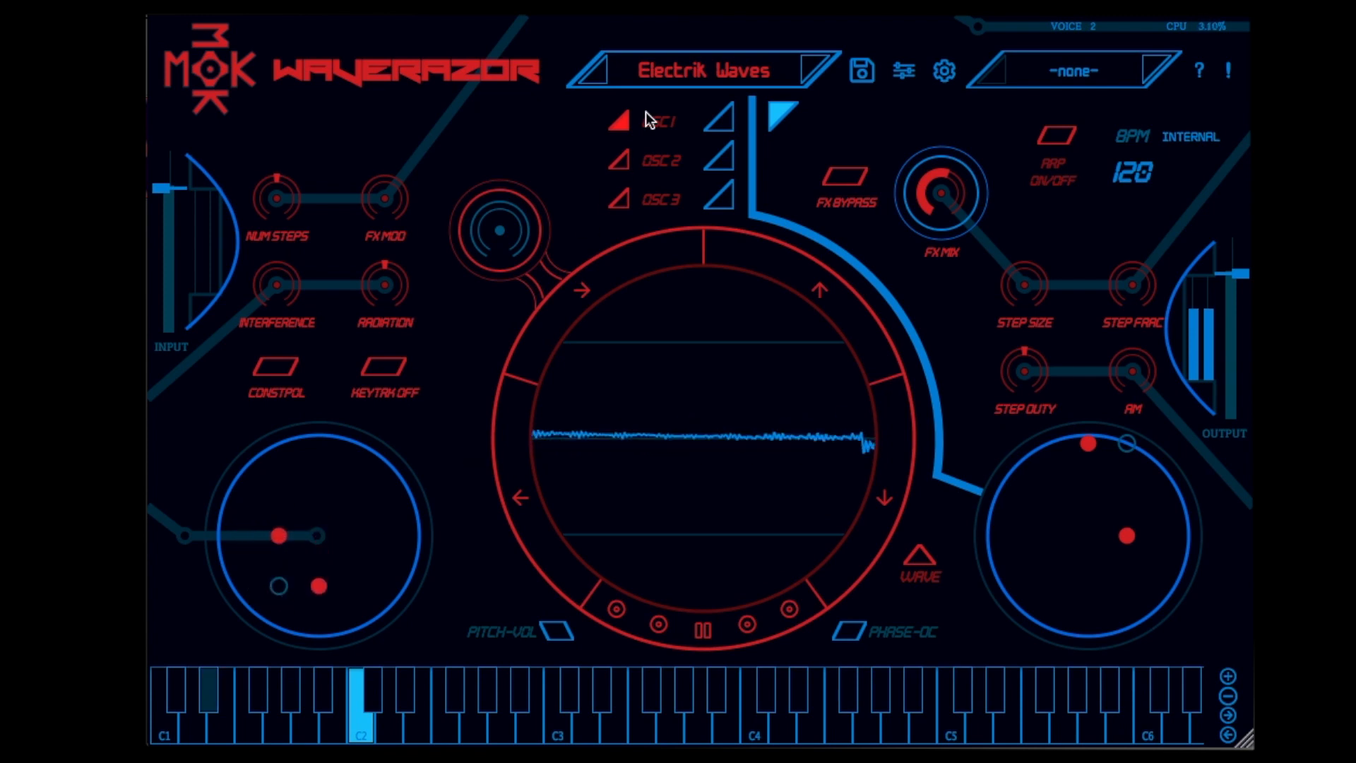
Load the Tape Memories preset from the R.Devine bank and reposition the control points of both X/Y pads
click(672, 69)
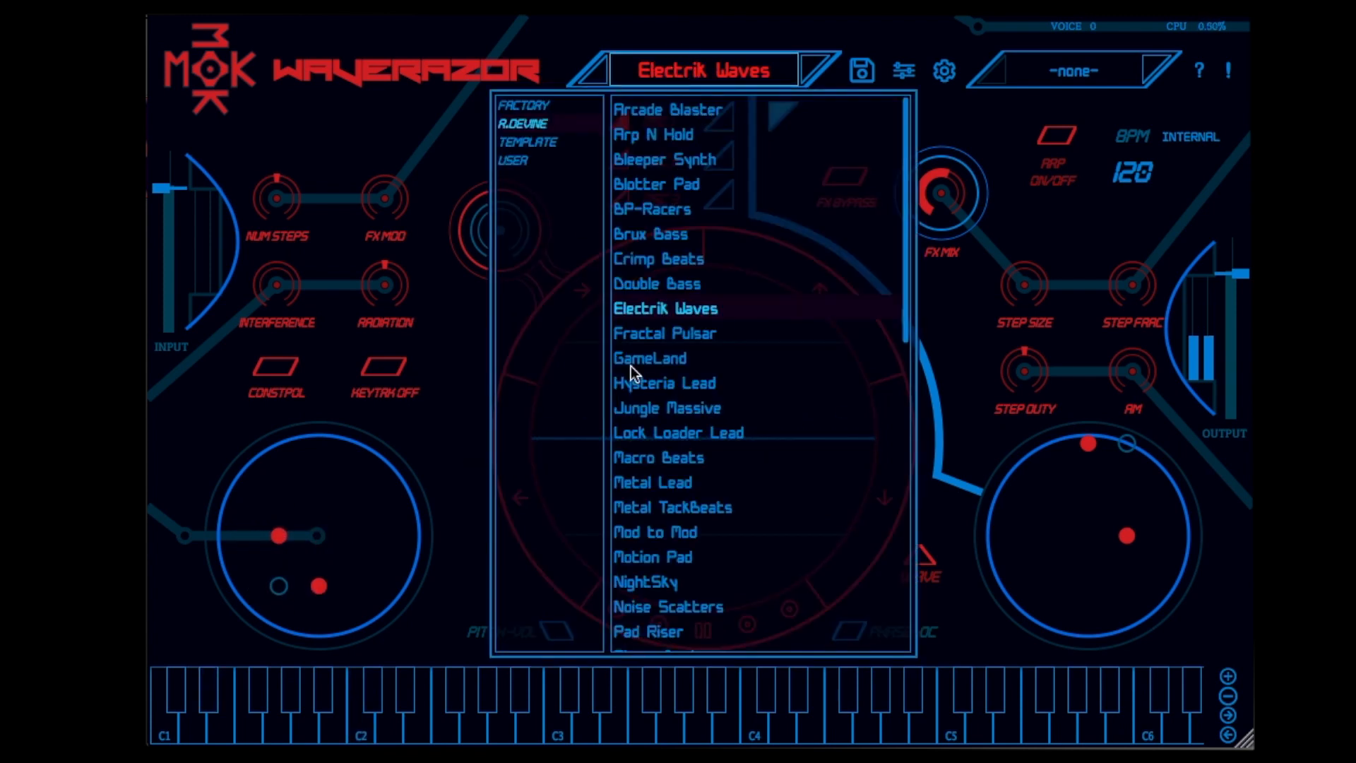
scroll(716, 370, down, 9)
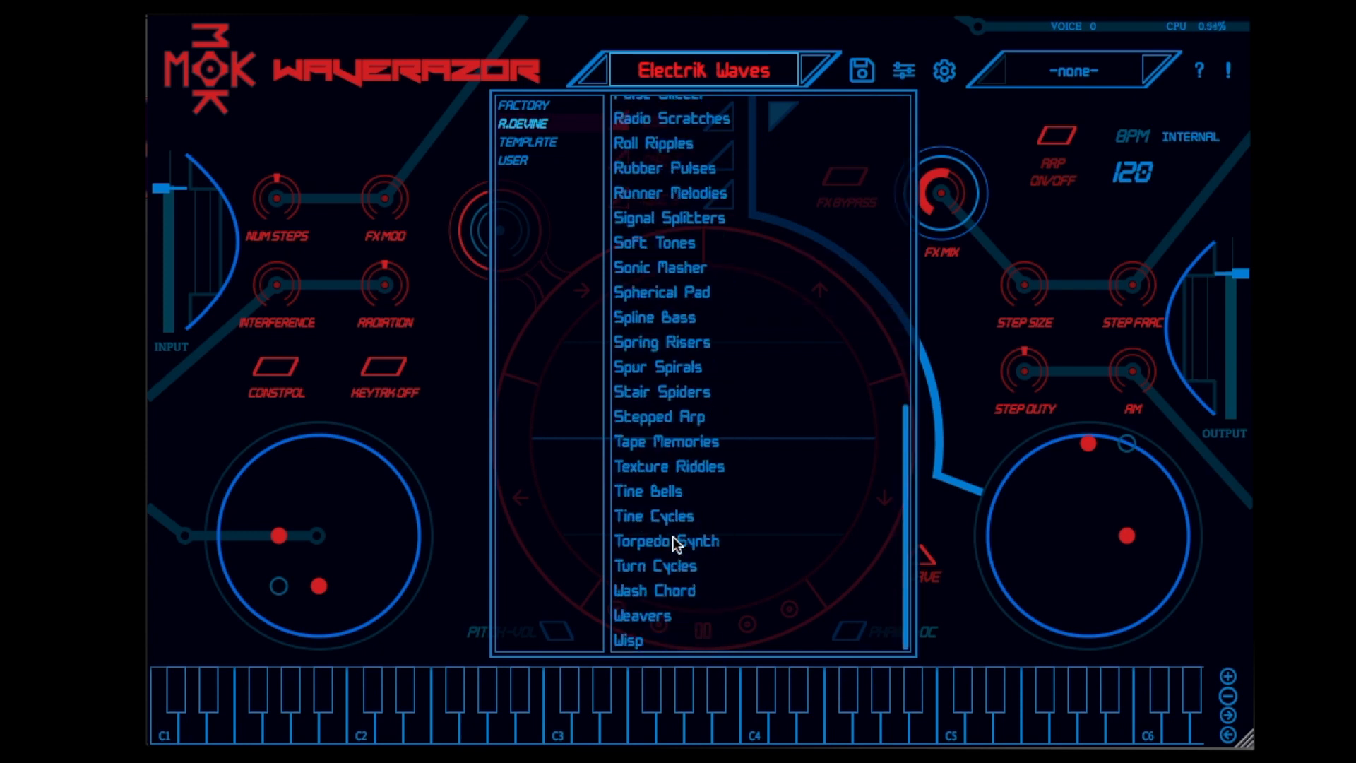
click(671, 443)
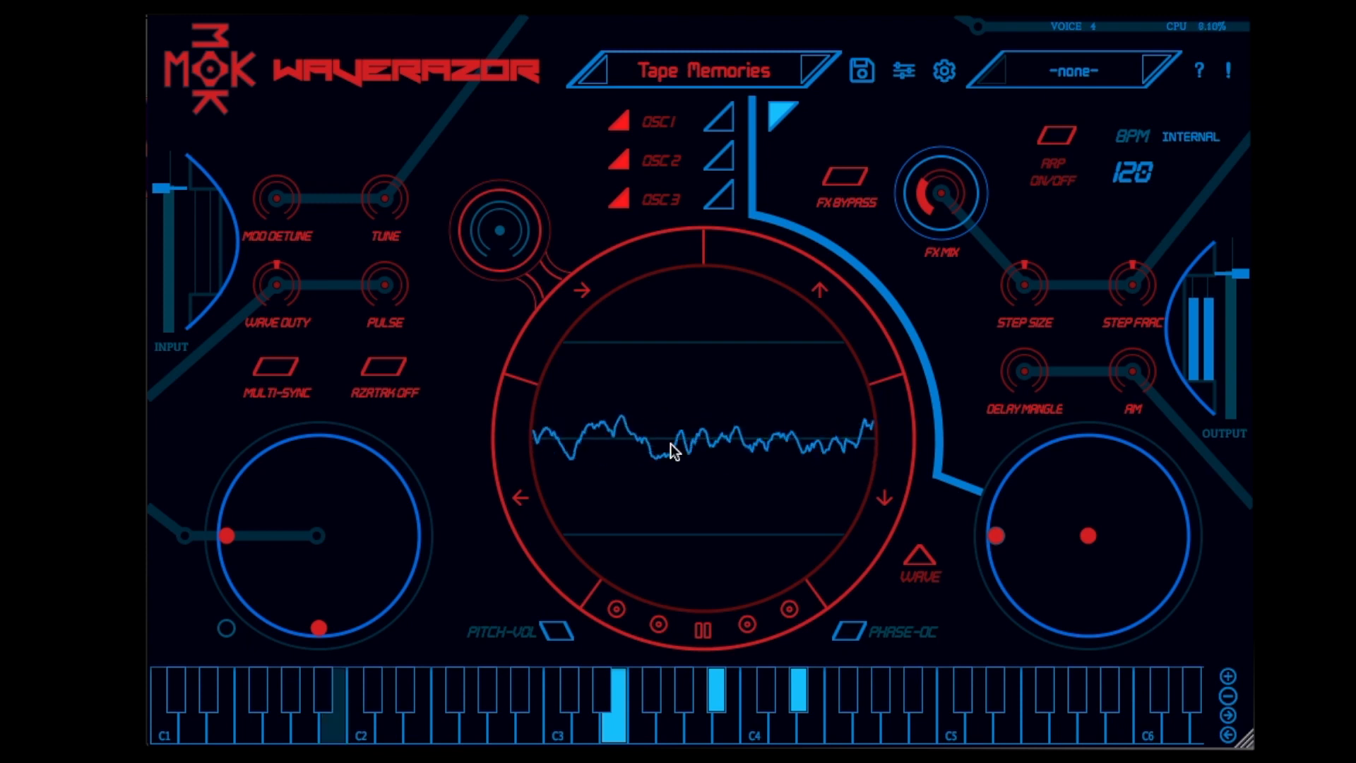
drag(300, 552, 353, 499)
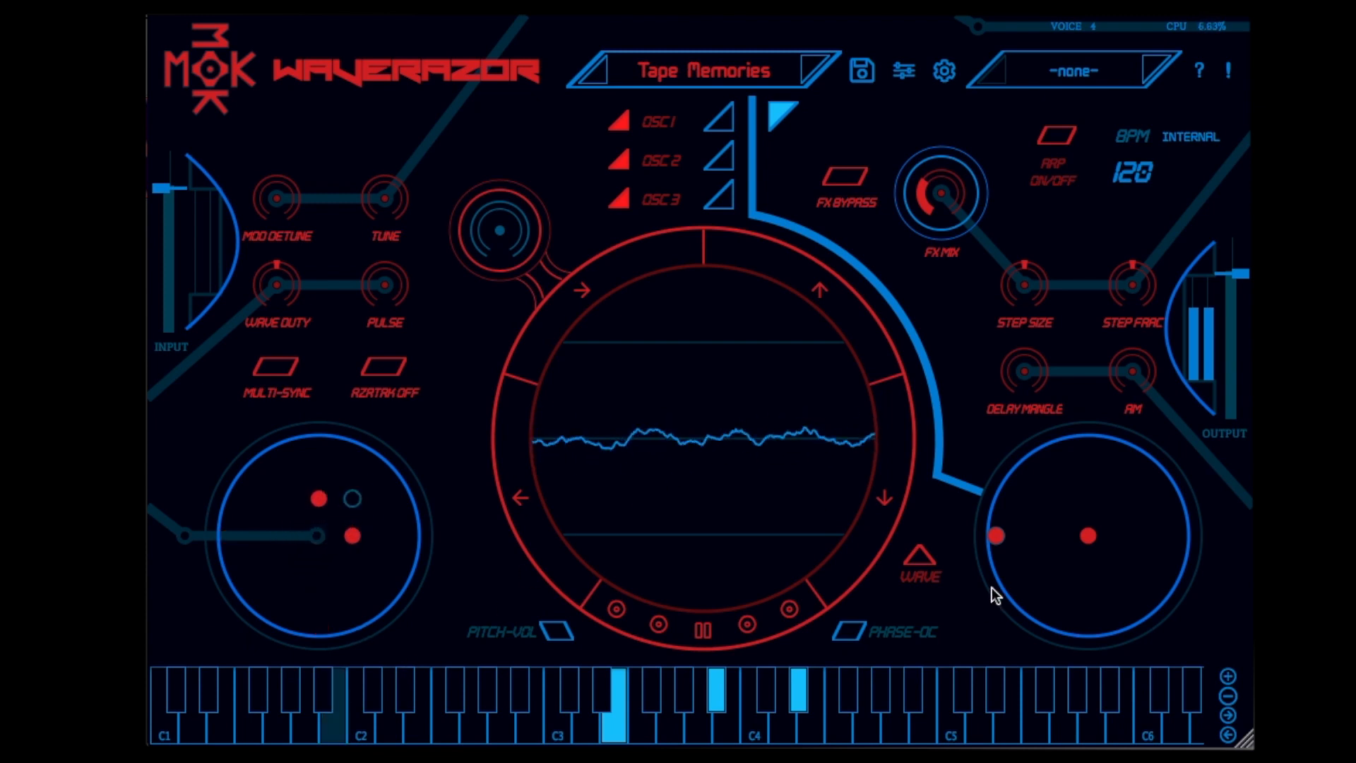
drag(995, 541, 1204, 680)
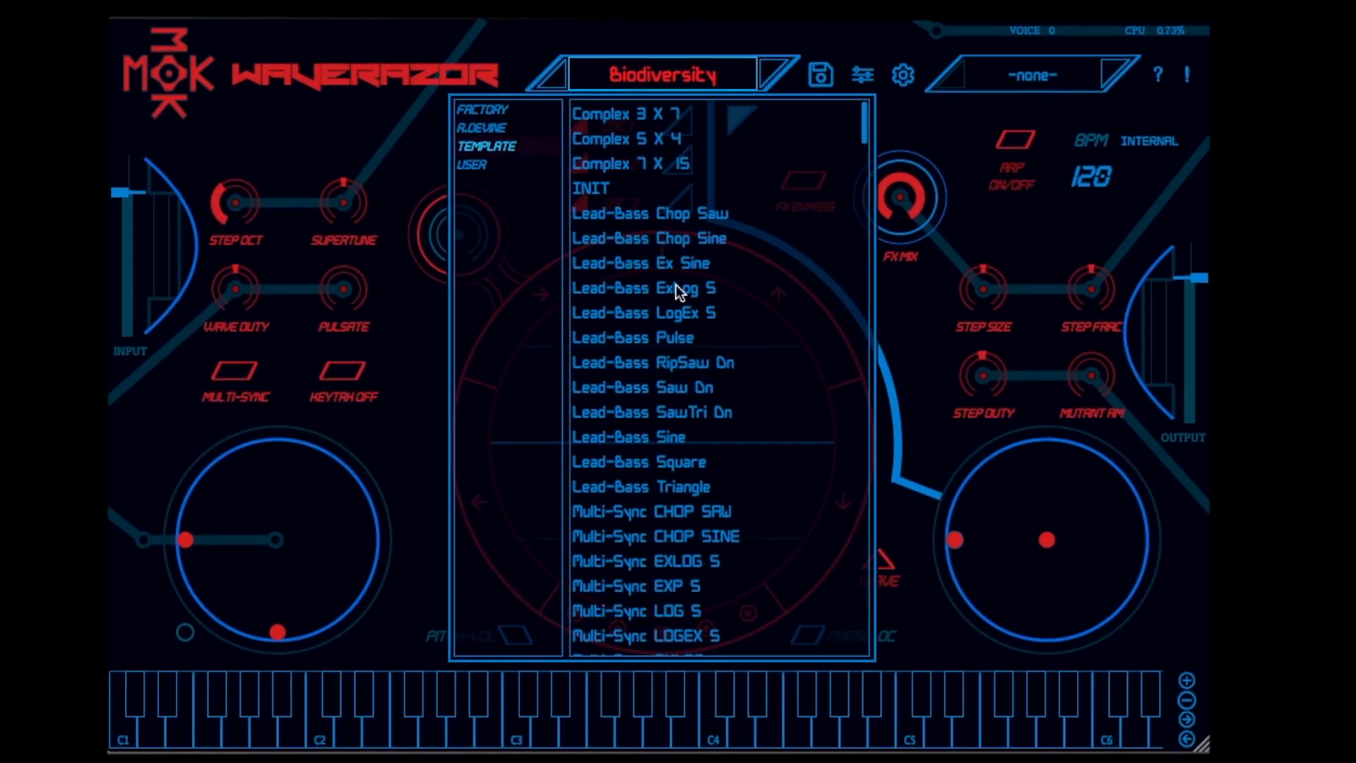
Load the INIT preset from the Template bank and display the waveform of oscillator 1
click(582, 198)
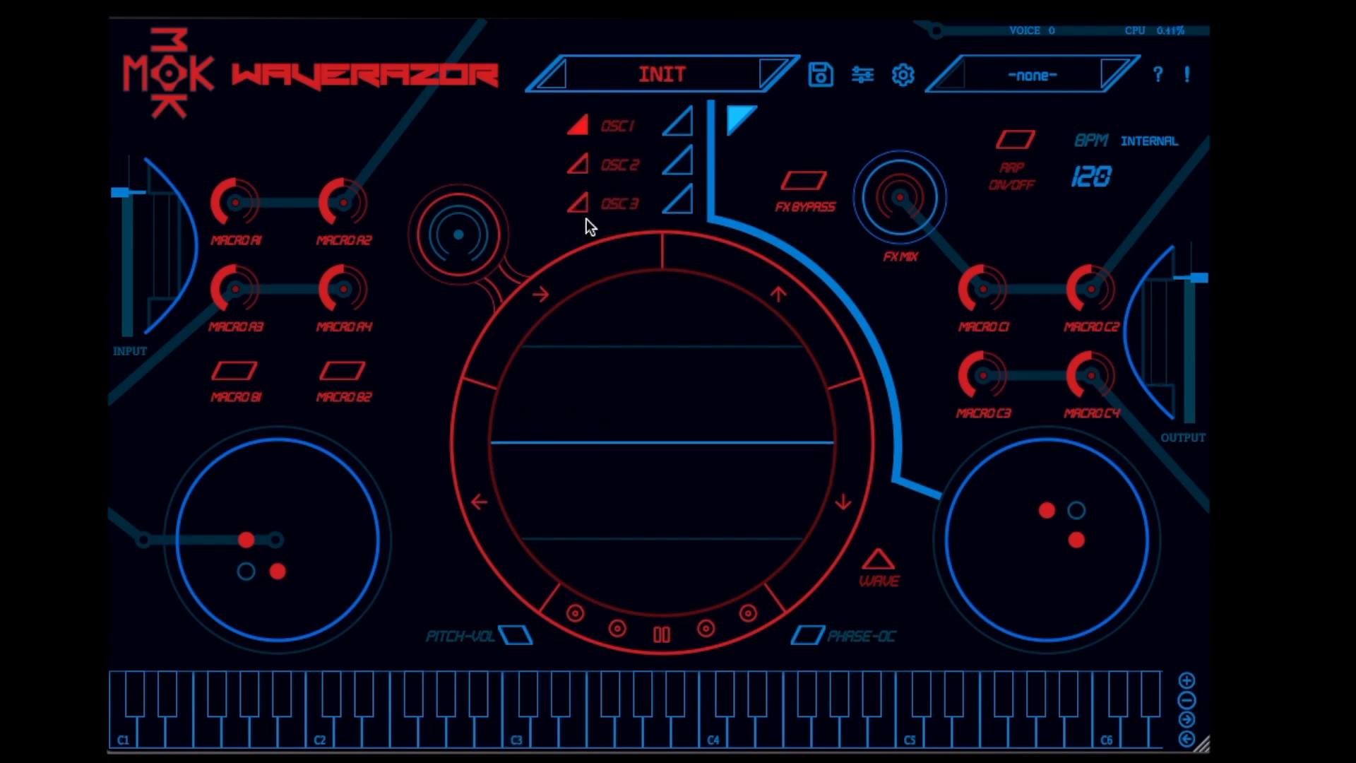
click(679, 124)
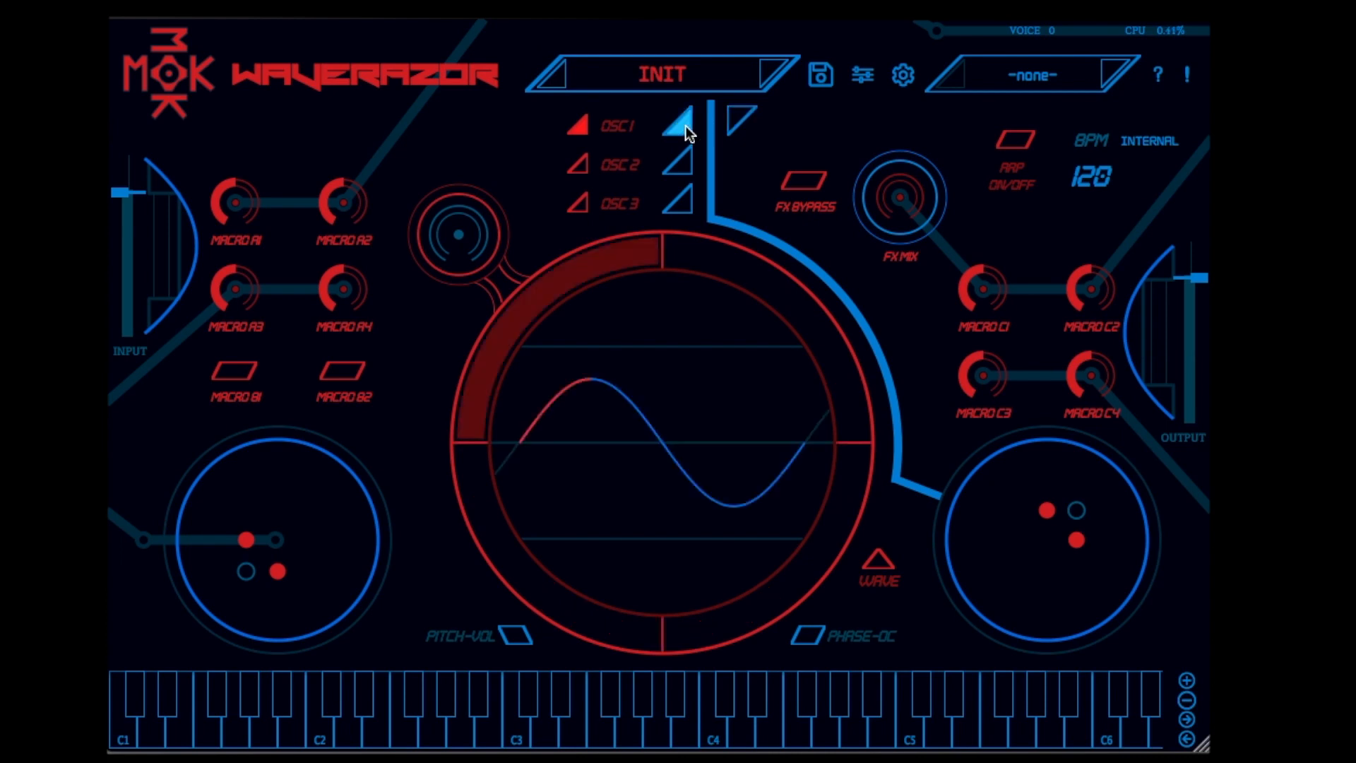
Select the second, third and fourth wave segments of oscillator 1 in turn to view their parts of the waveform
click(531, 572)
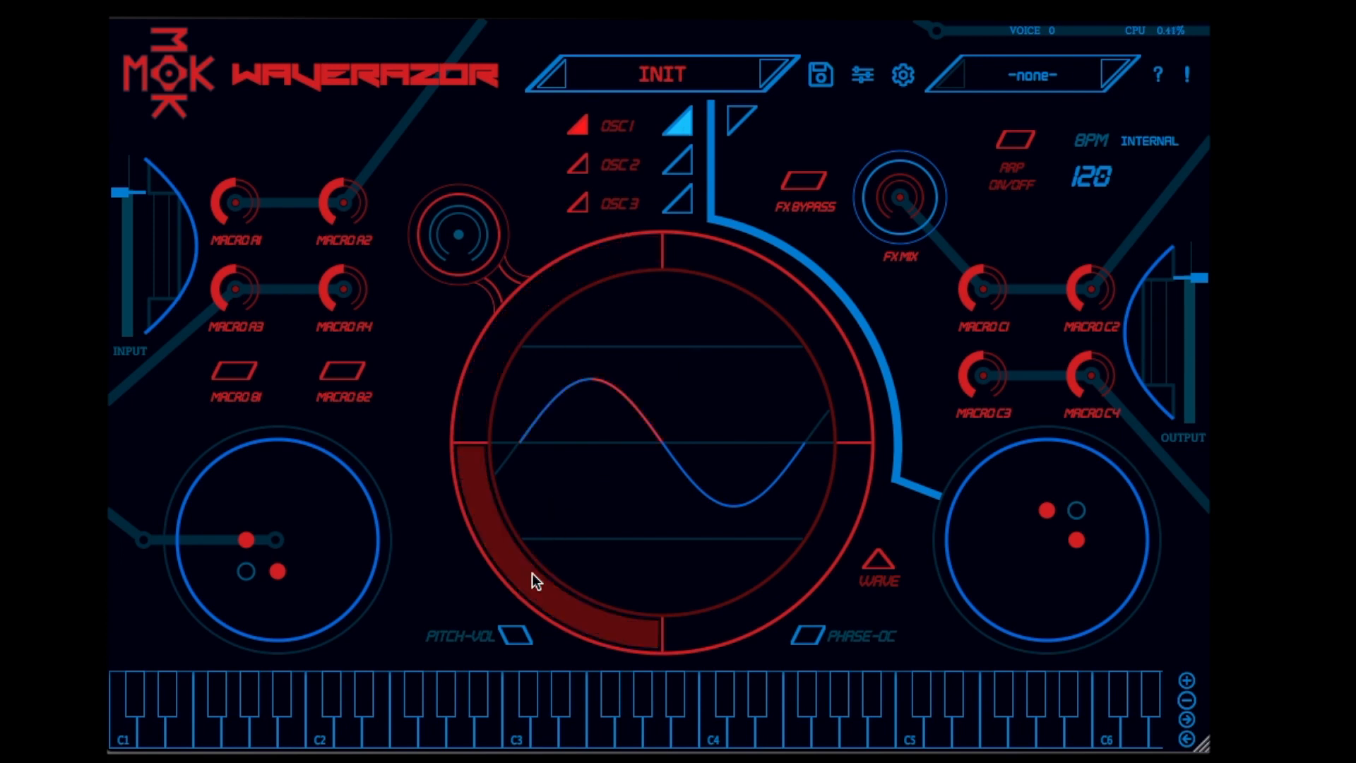
click(752, 603)
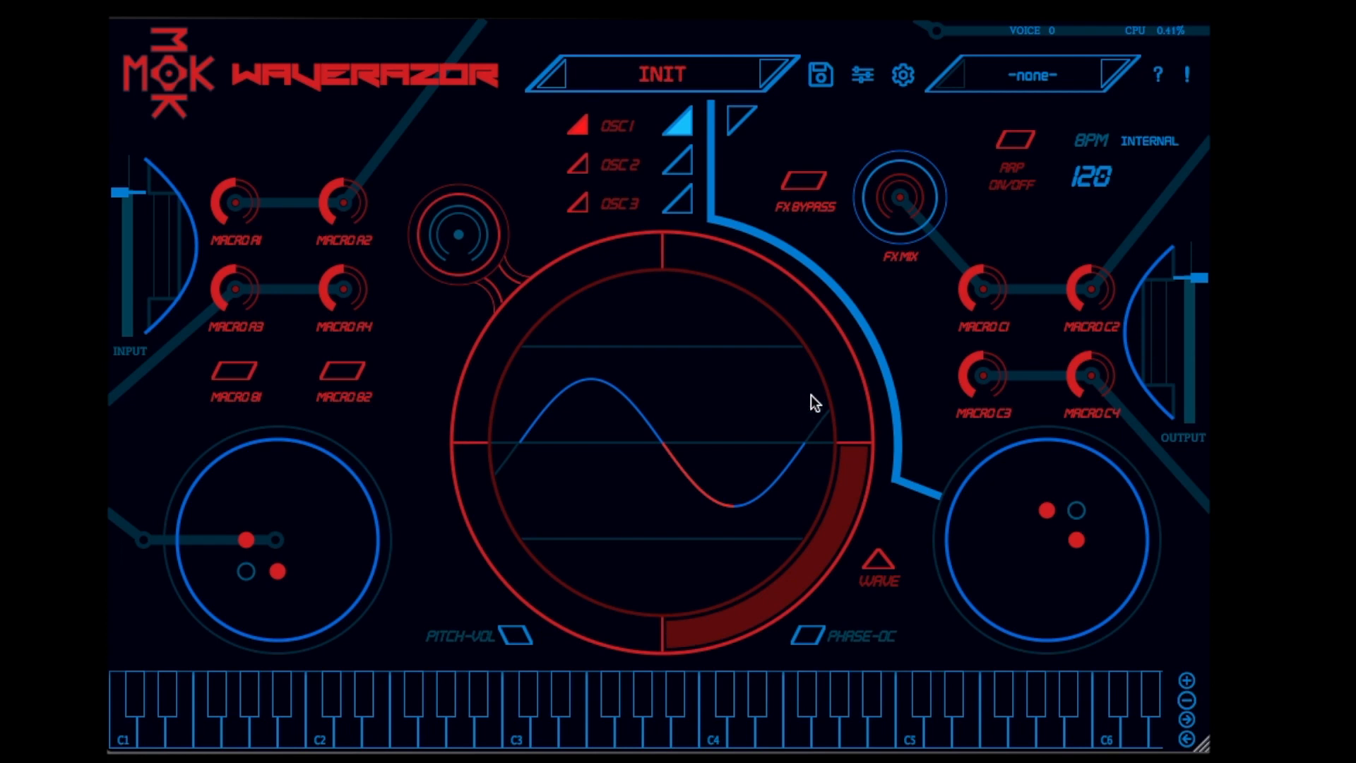
click(820, 345)
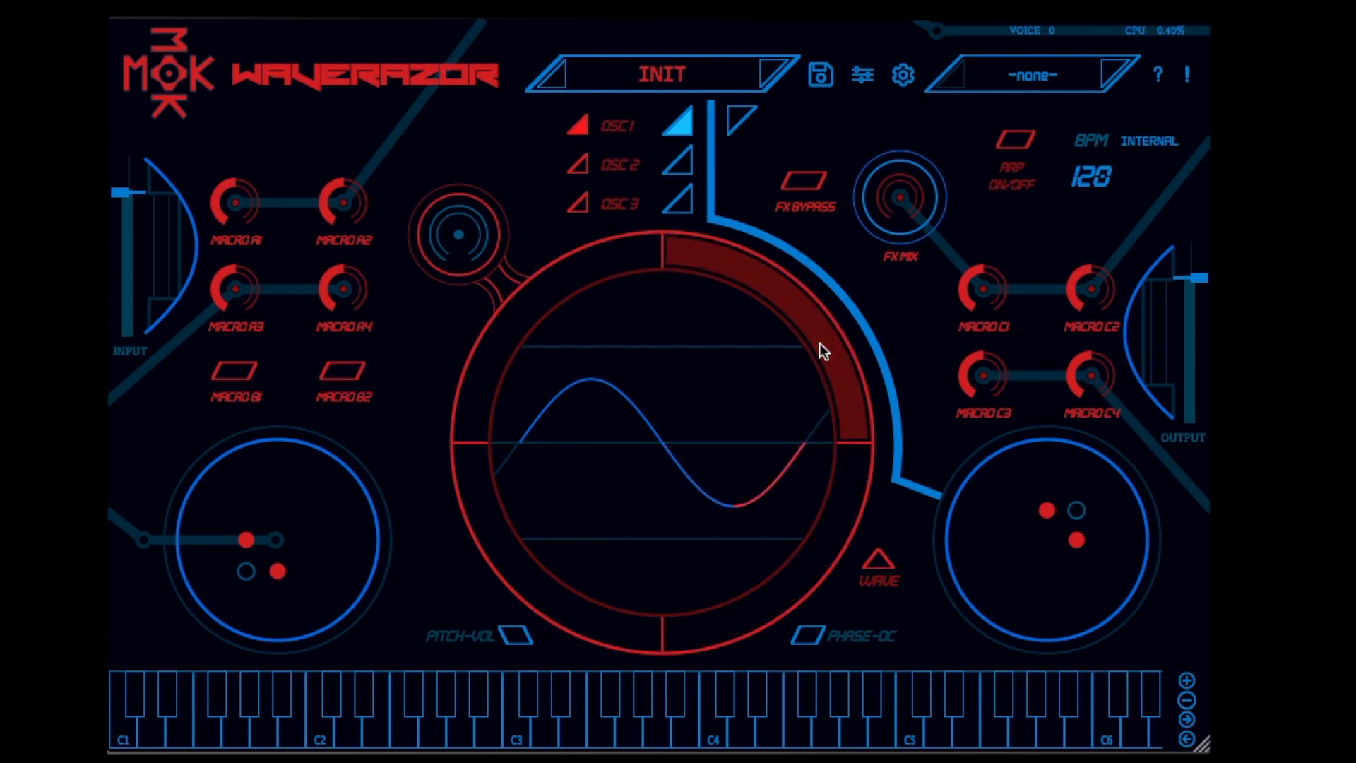
Set the wave type of oscillator 1's third segment to SQR
click(789, 588)
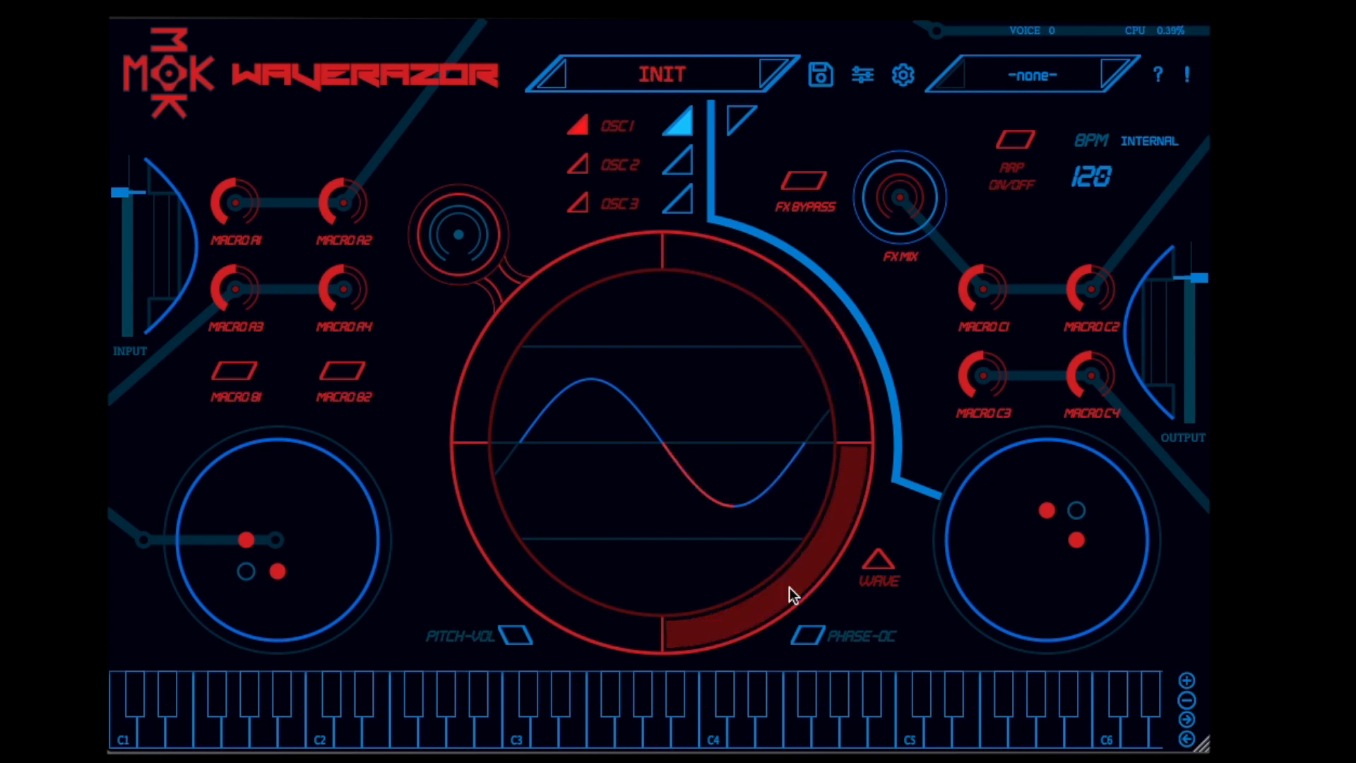
click(879, 562)
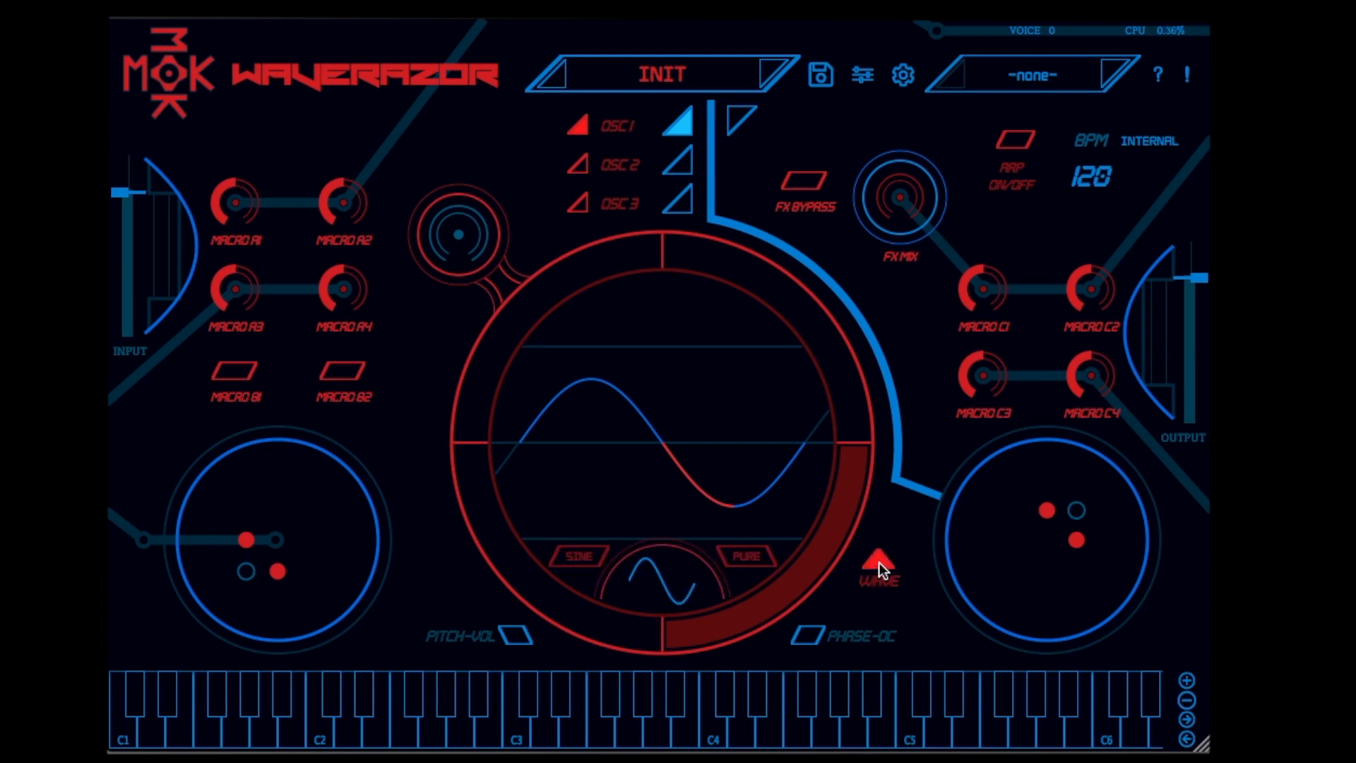
click(576, 558)
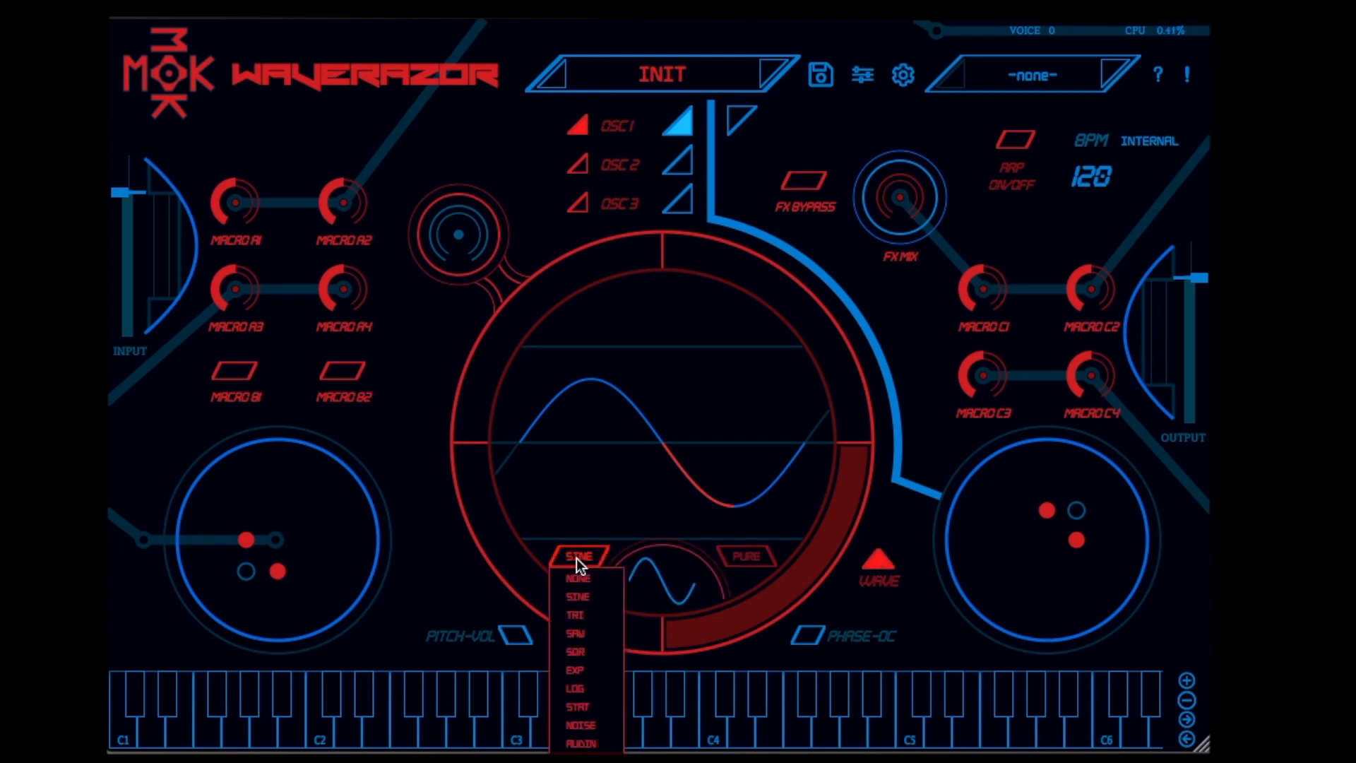
click(590, 651)
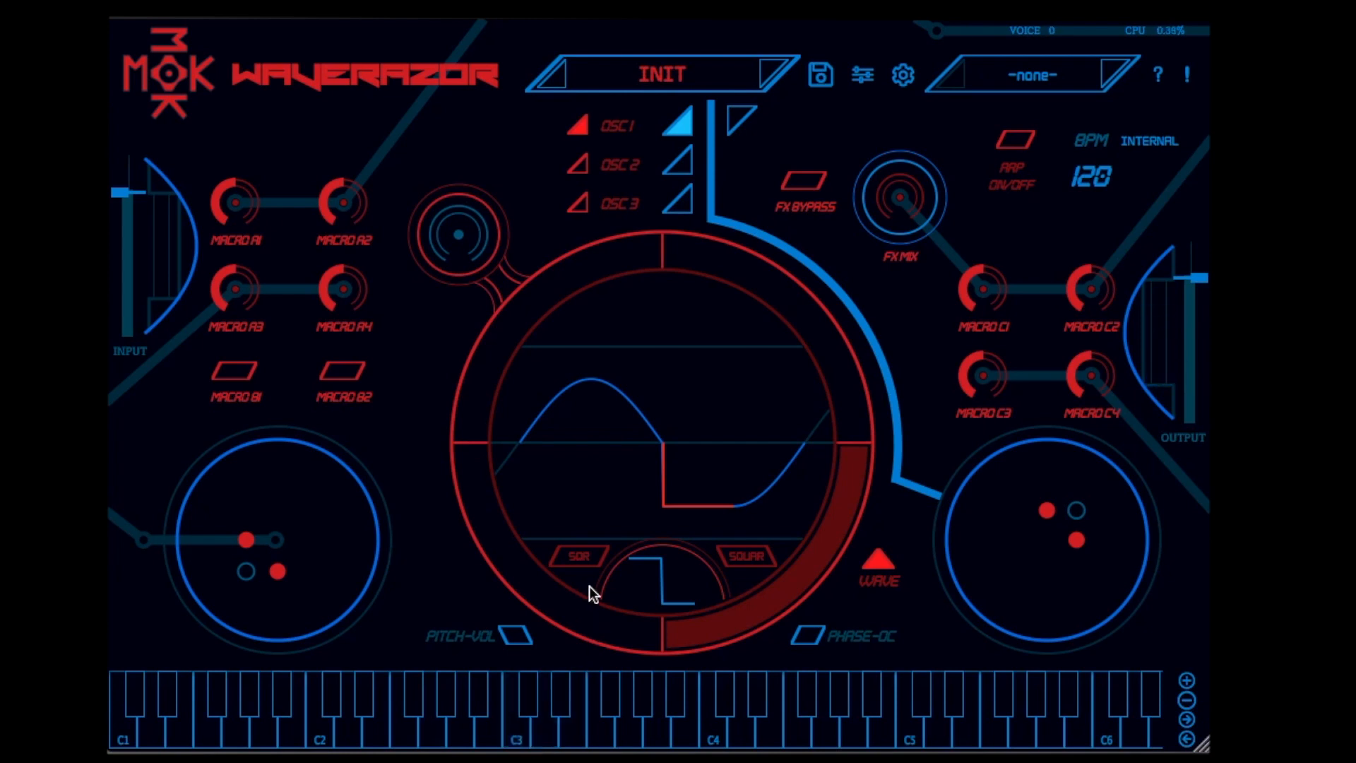
Set oscillator 1's second segment to the EXP wave type with the EXP3 shape
click(565, 607)
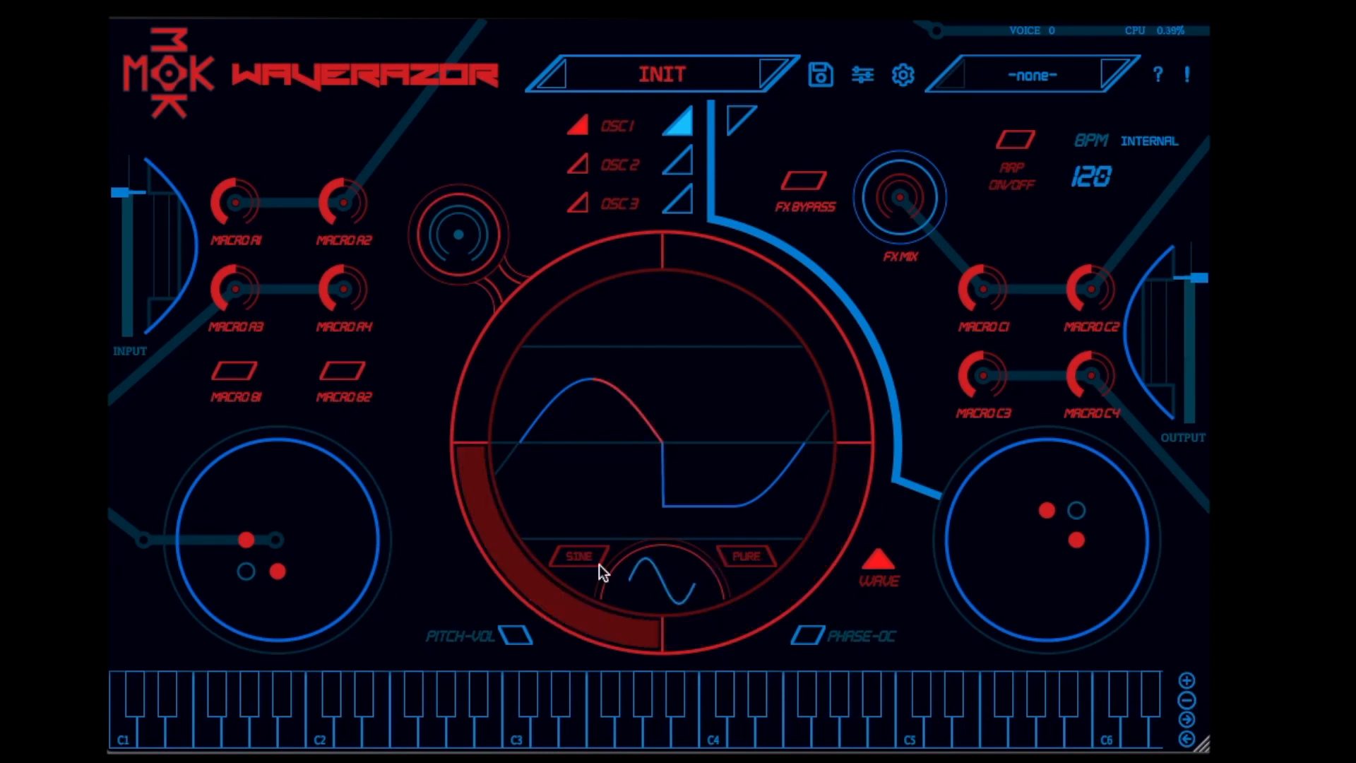
click(581, 557)
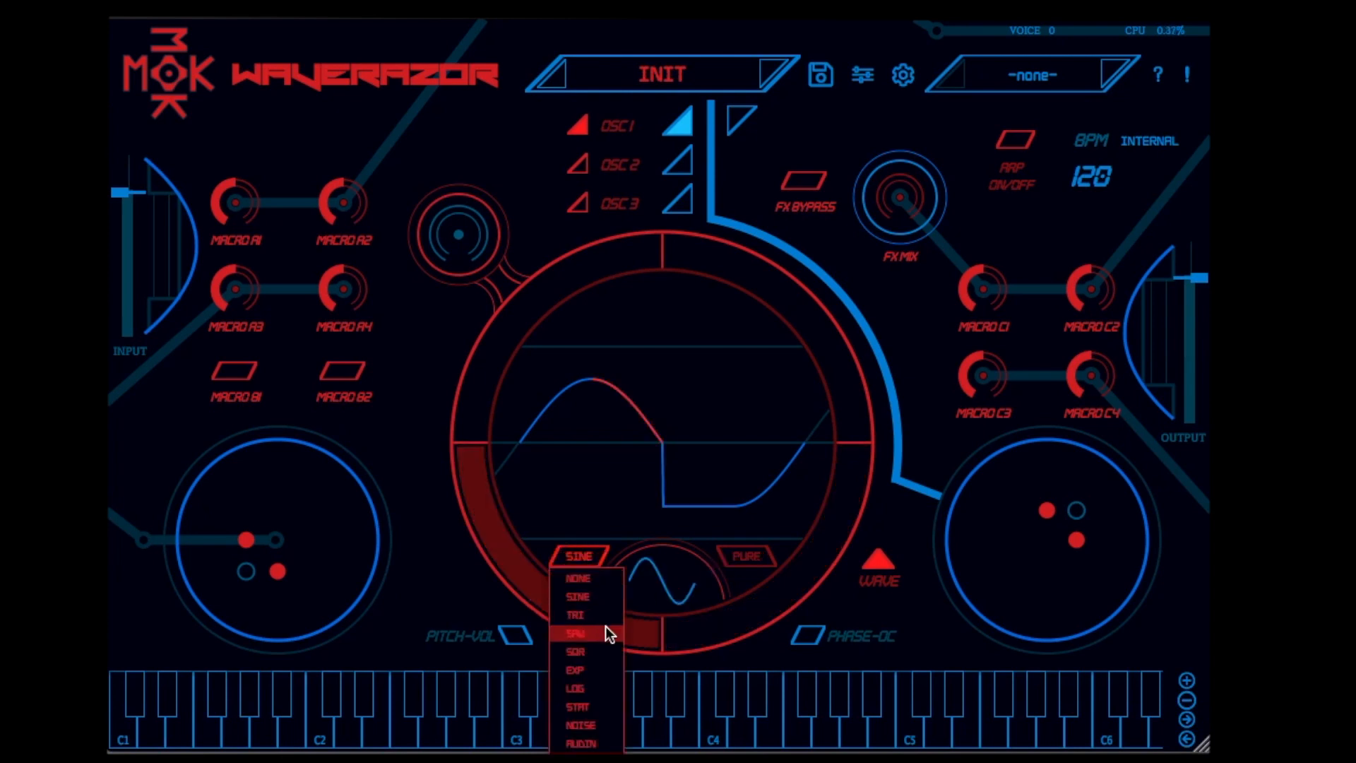
click(596, 667)
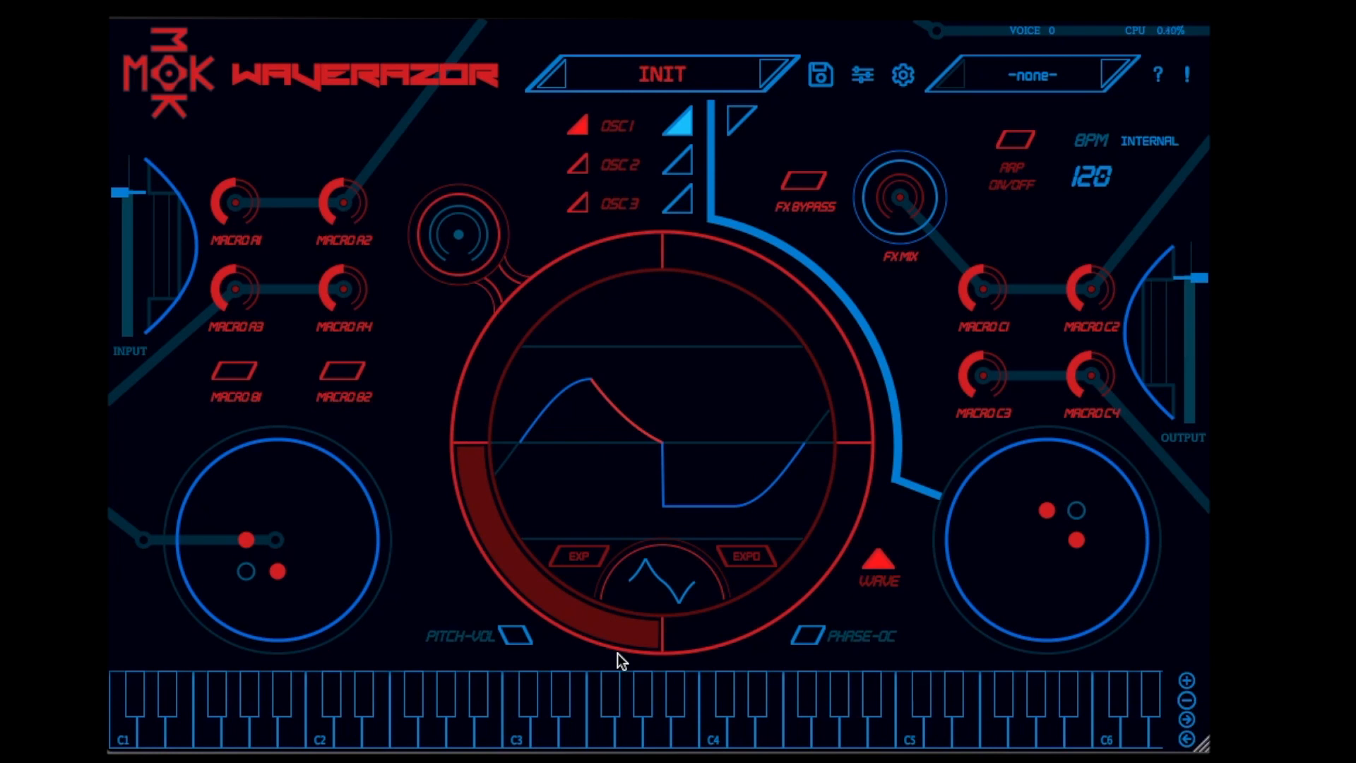
click(739, 555)
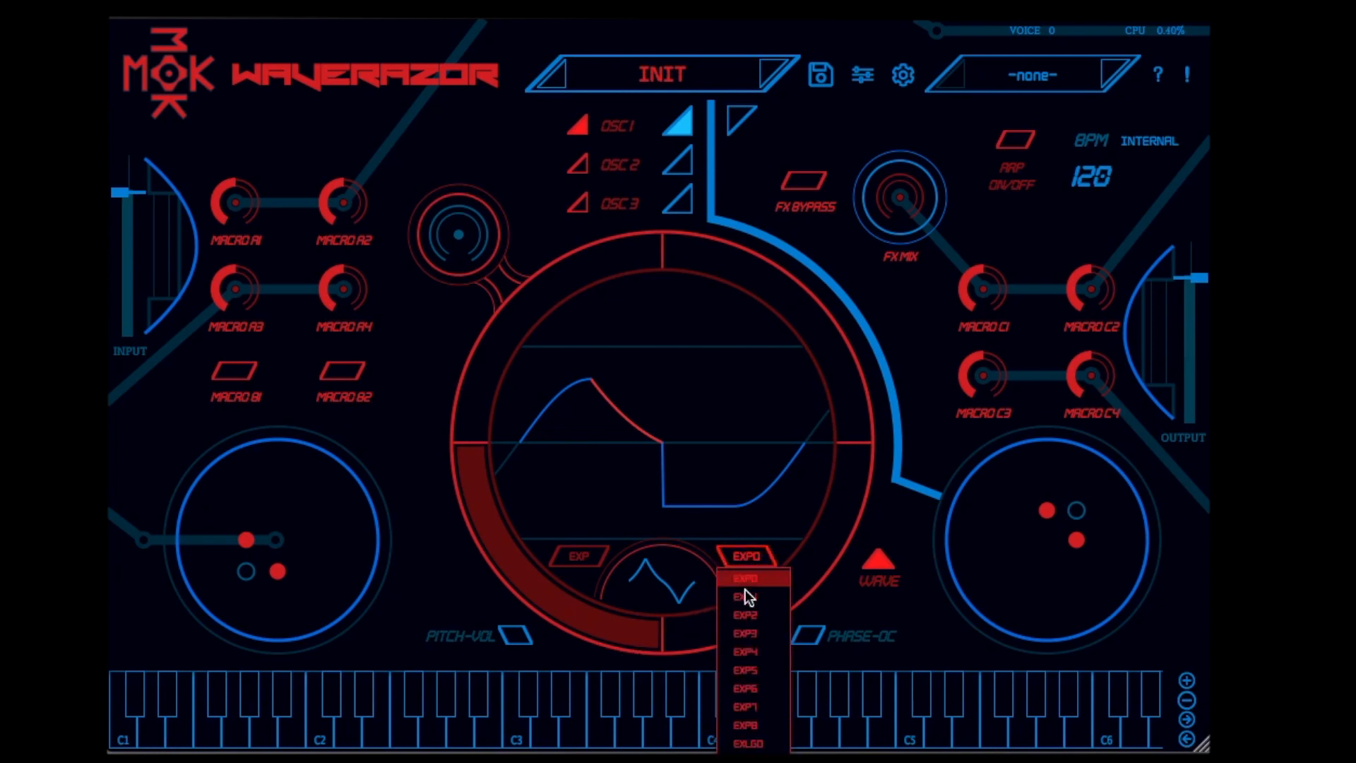
click(760, 631)
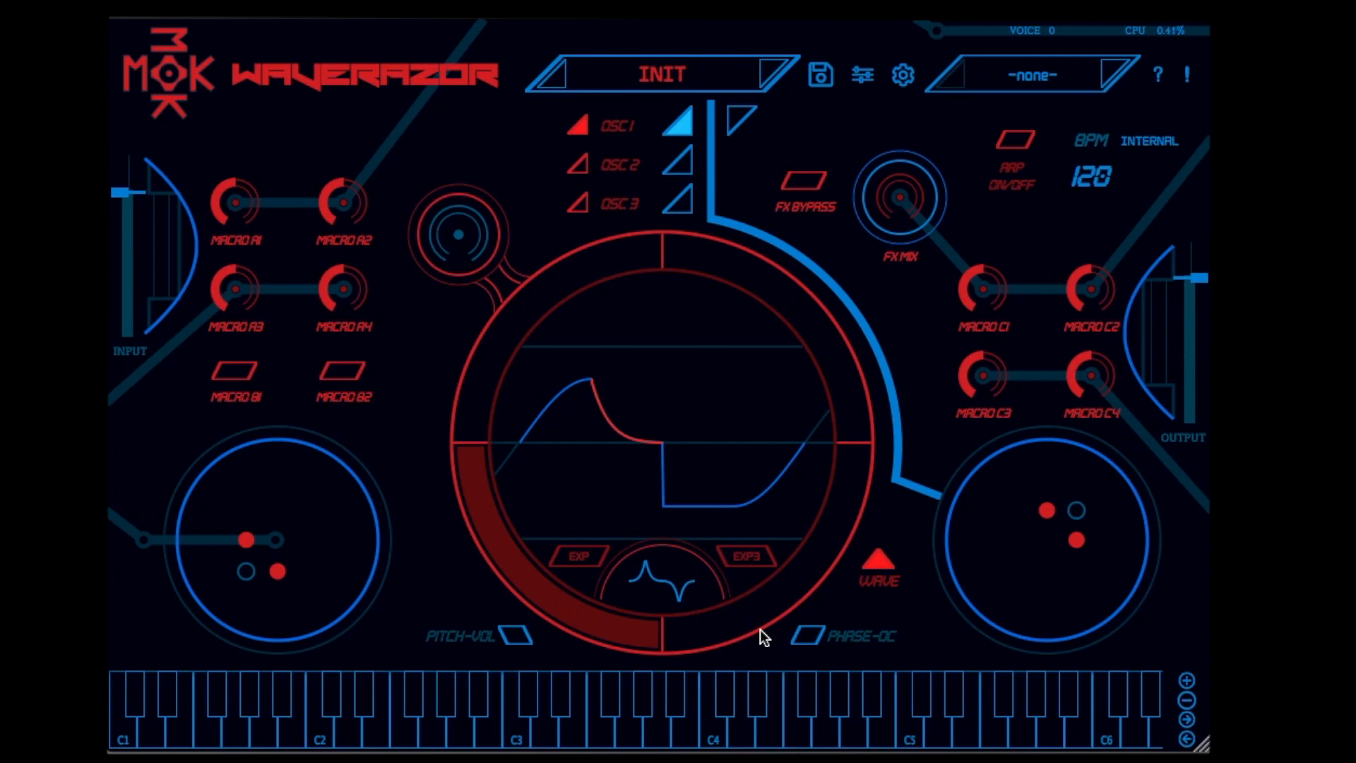
Adjust the pitch and volume of oscillator 1's second segment, and shift its phase and DC offset
click(514, 635)
drag(663, 357, 670, 356)
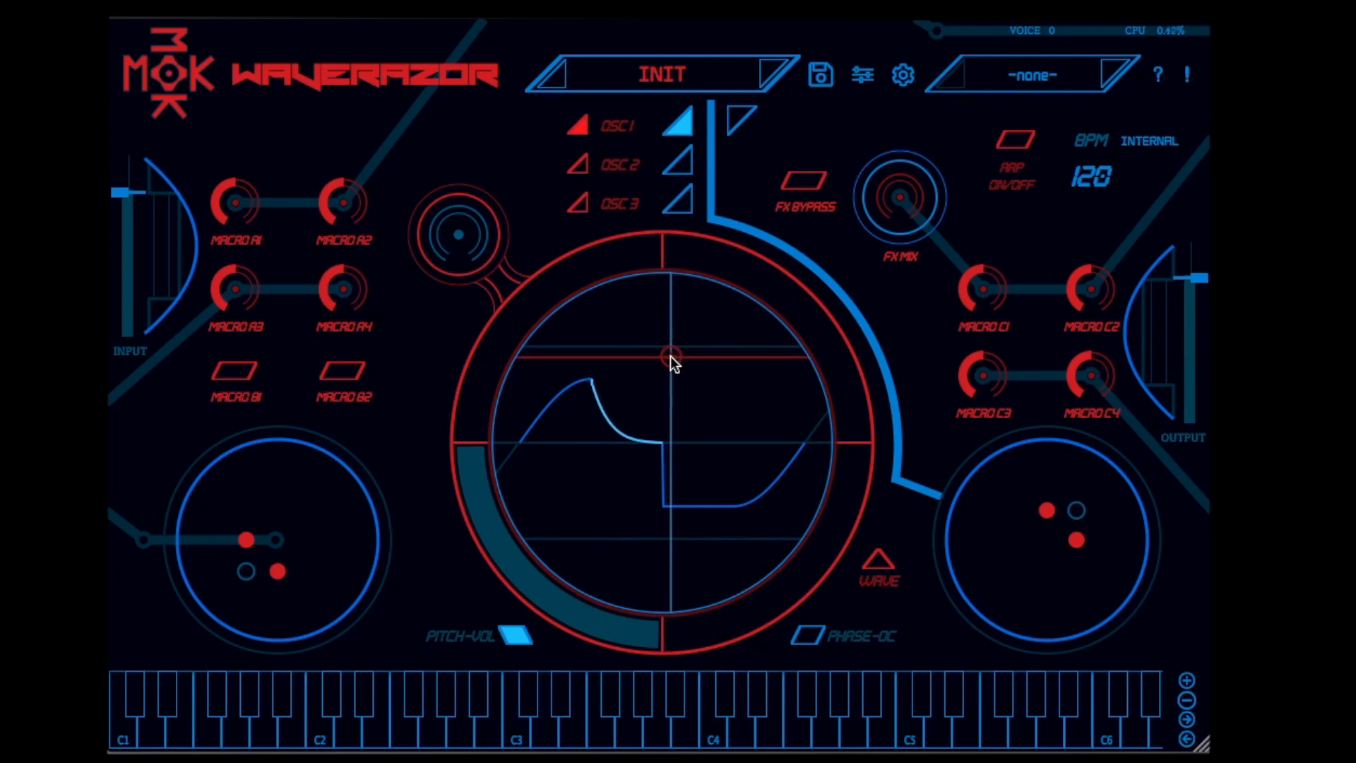
click(810, 635)
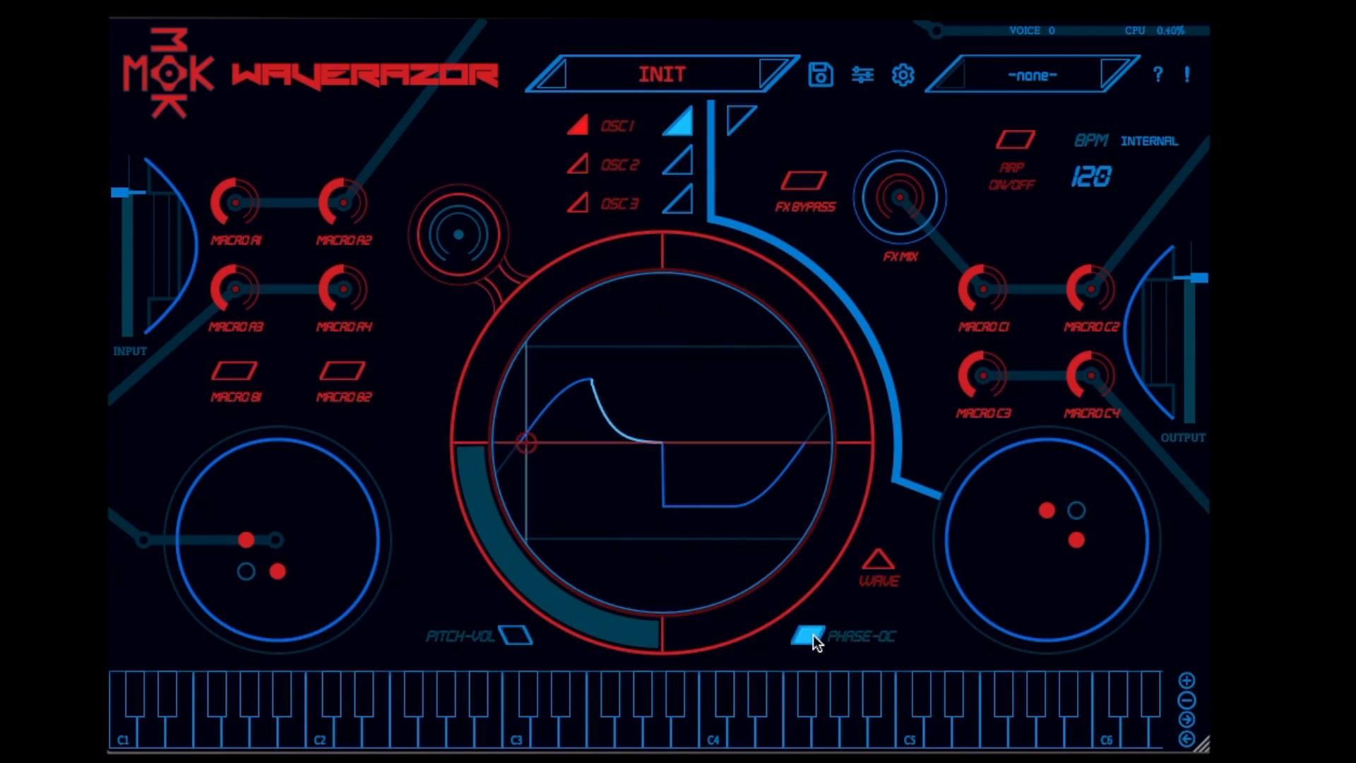
drag(527, 442, 629, 432)
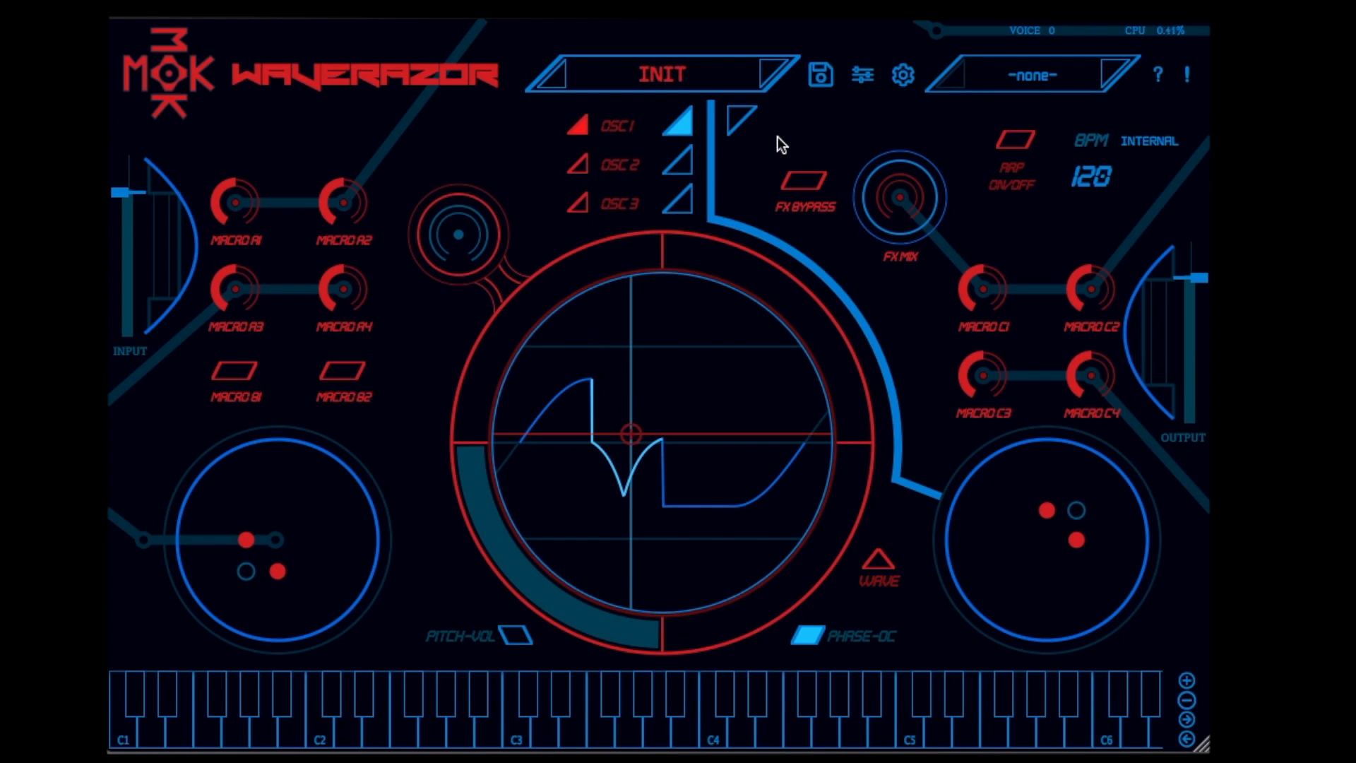
Open the voice matrix in the detailed editor and add a 1x1 route
click(865, 77)
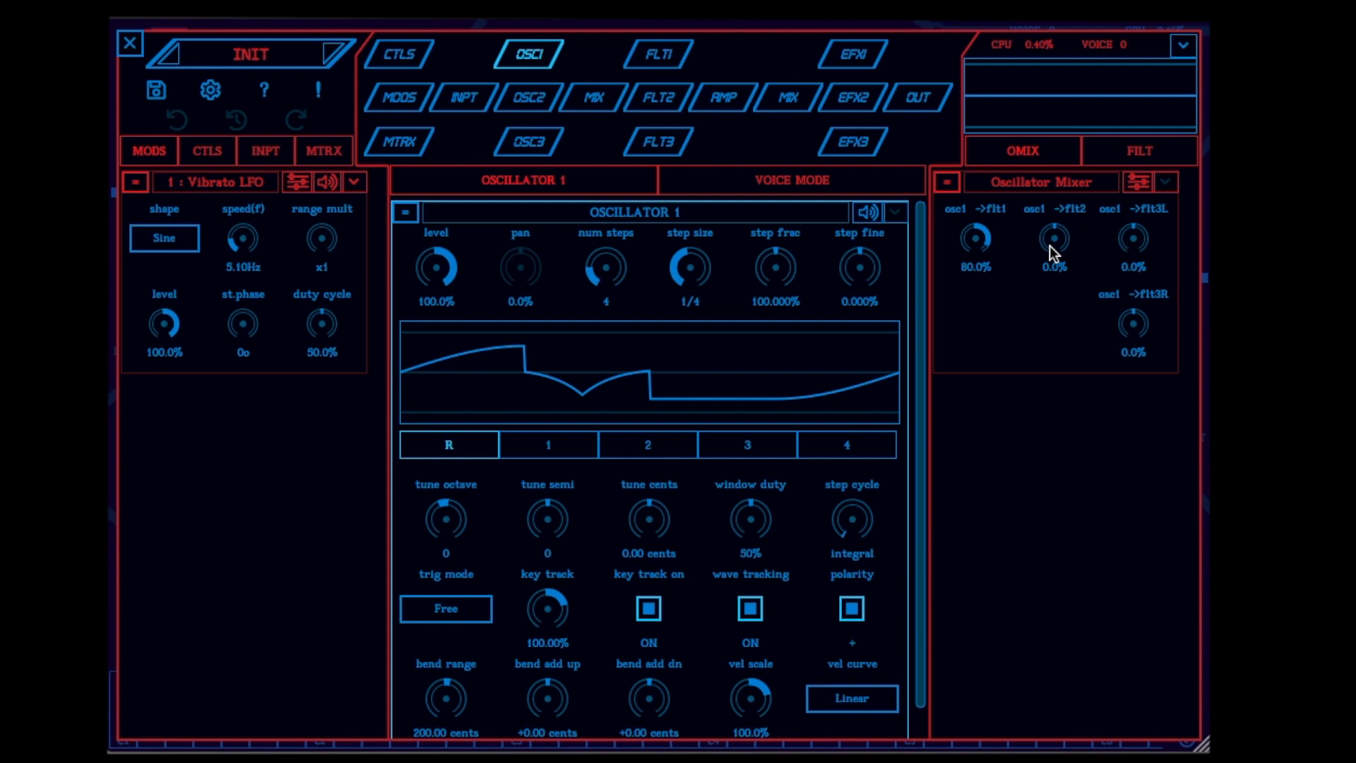
click(401, 142)
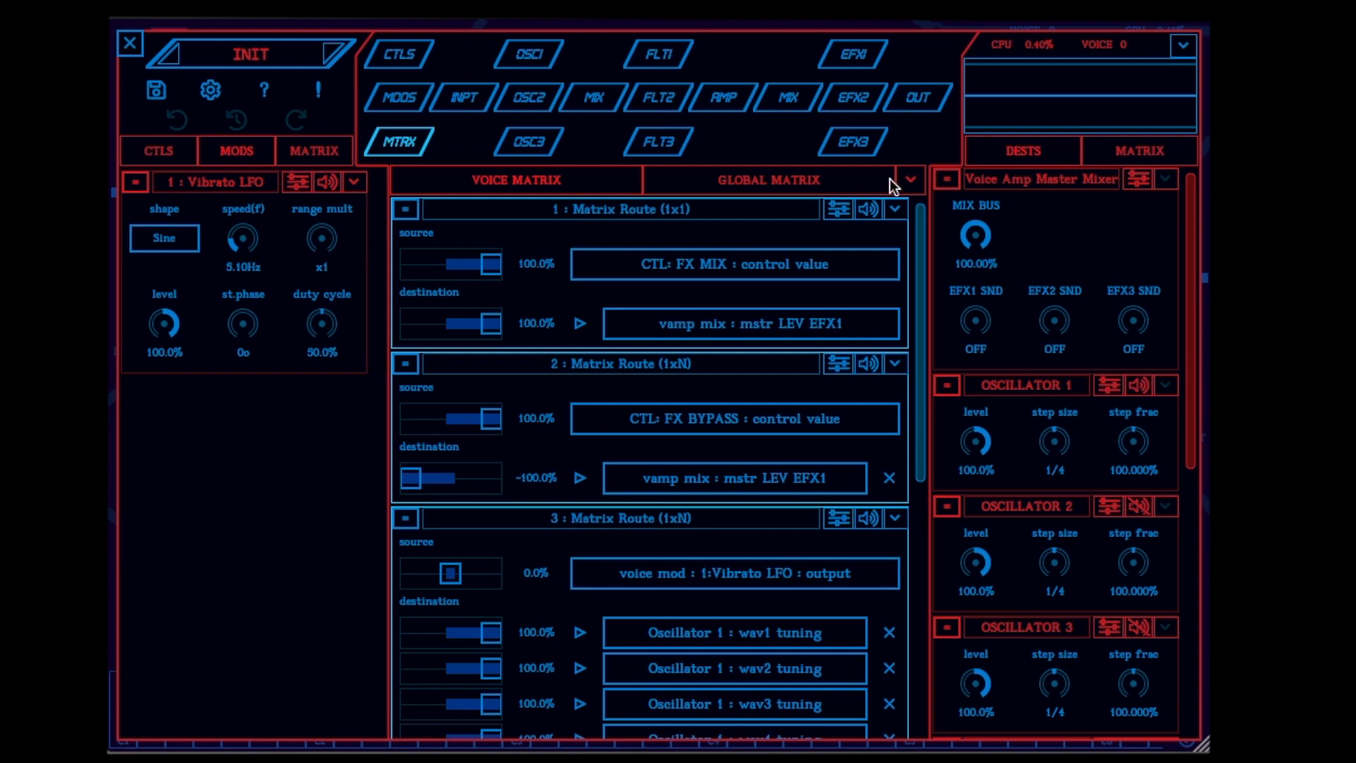
click(911, 181)
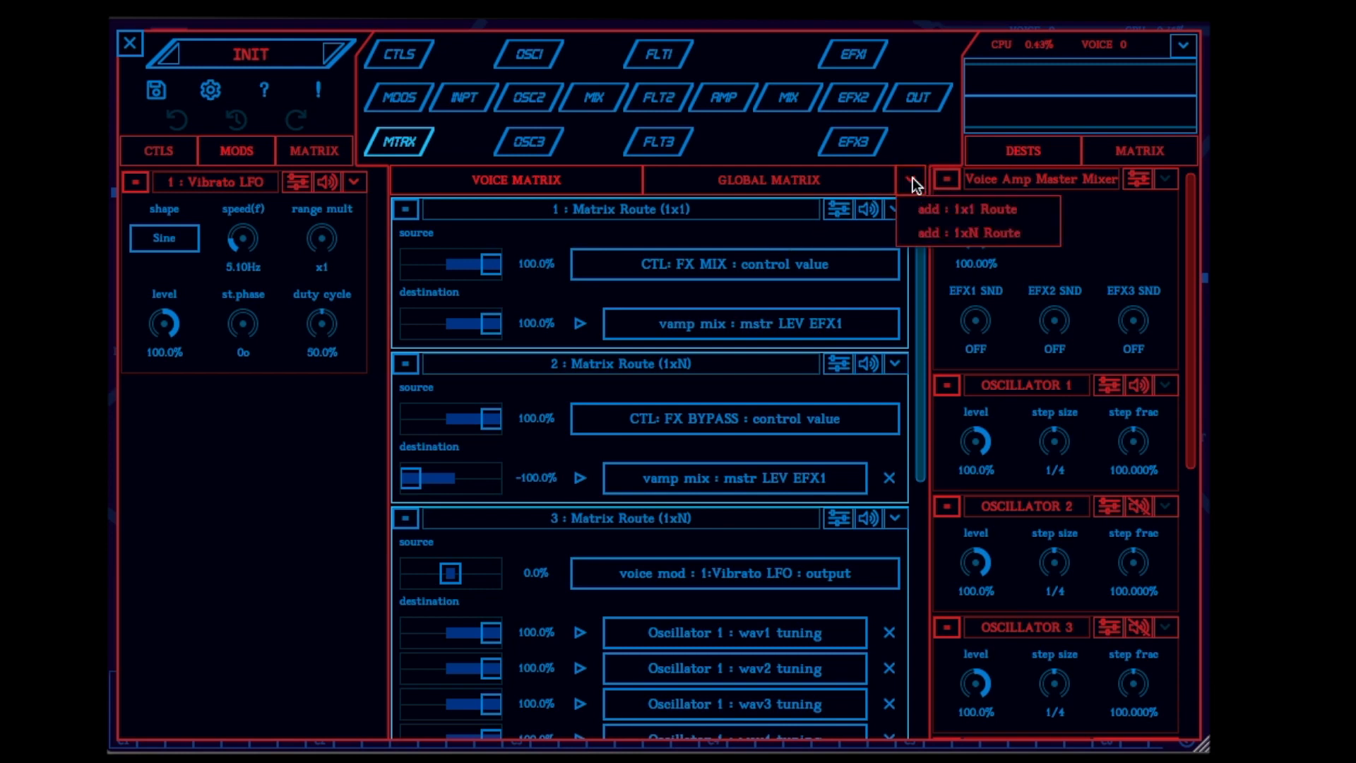
click(939, 211)
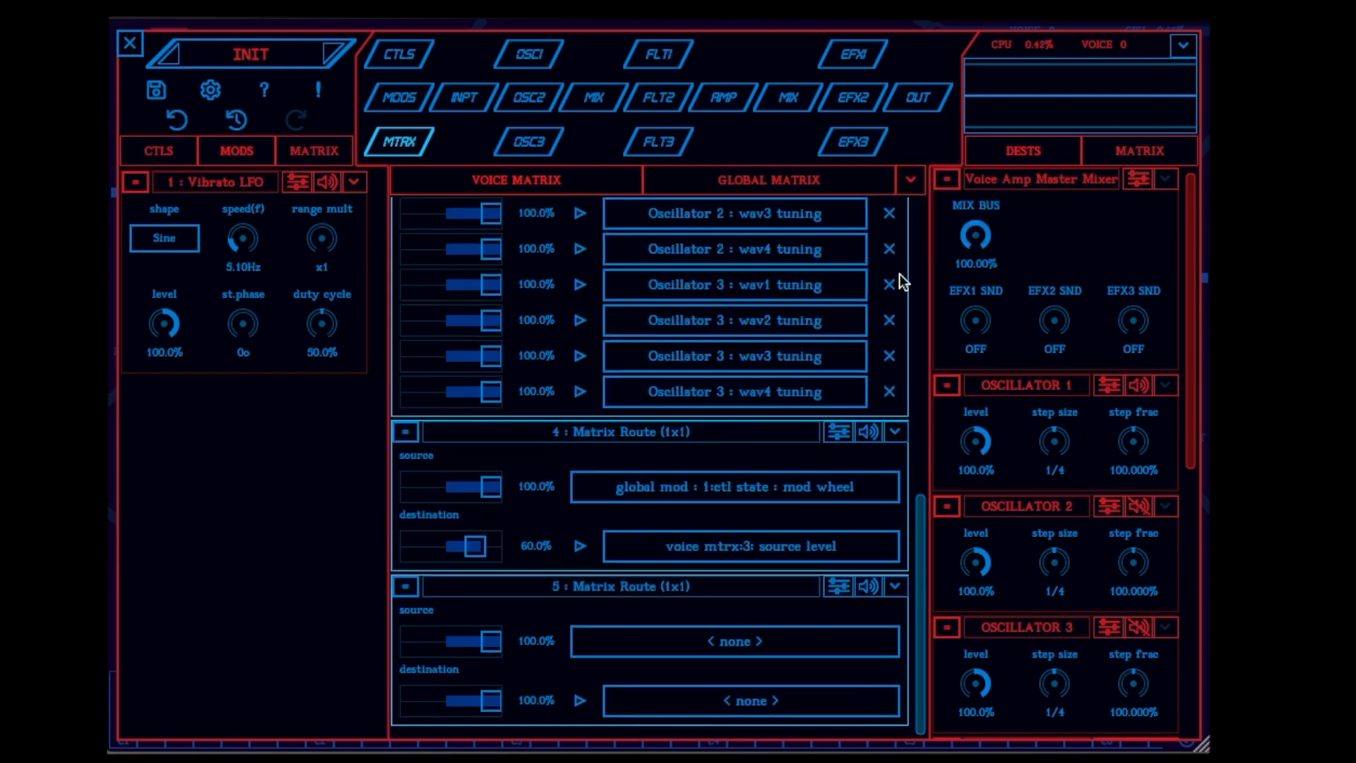
Set the source of matrix route 5 to the target value of the VECTOR1 X control
click(717, 638)
mouse_move(659, 715)
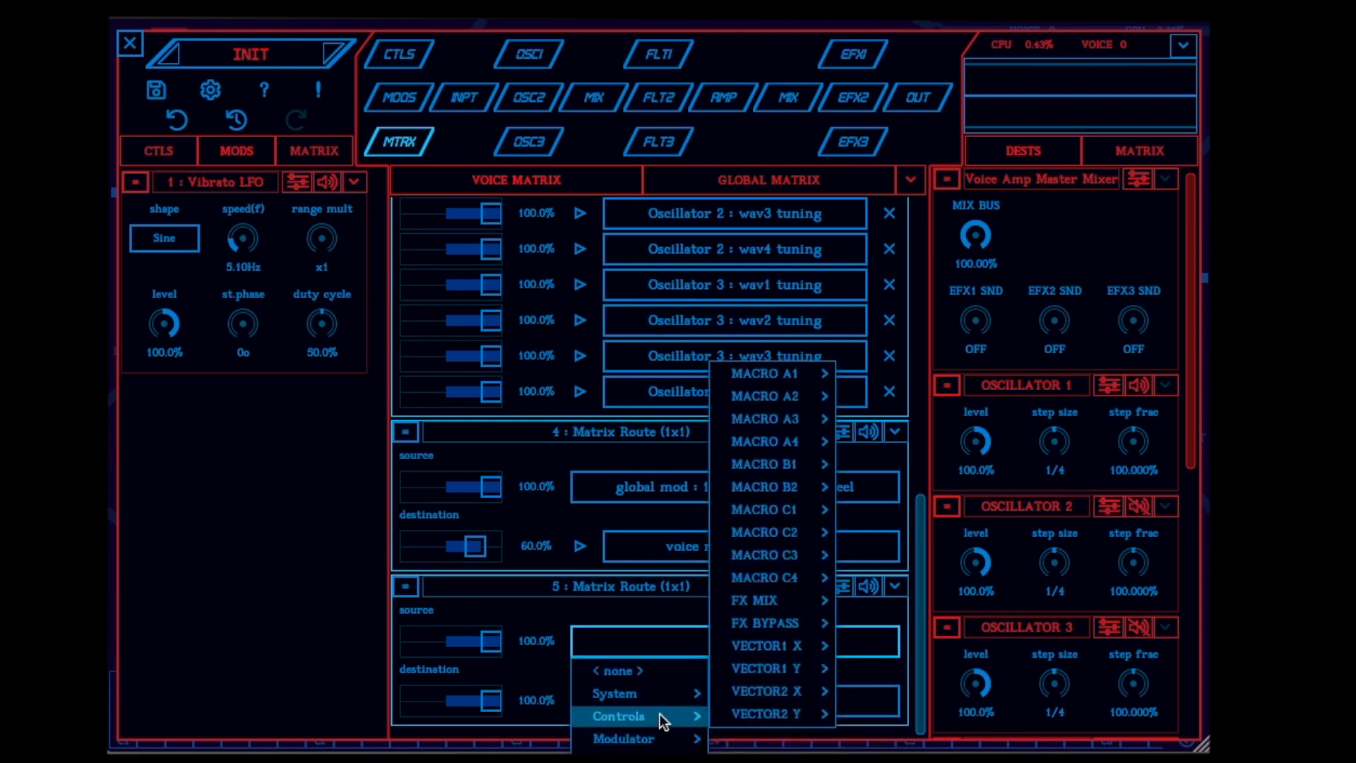
mouse_move(754, 667)
mouse_move(778, 643)
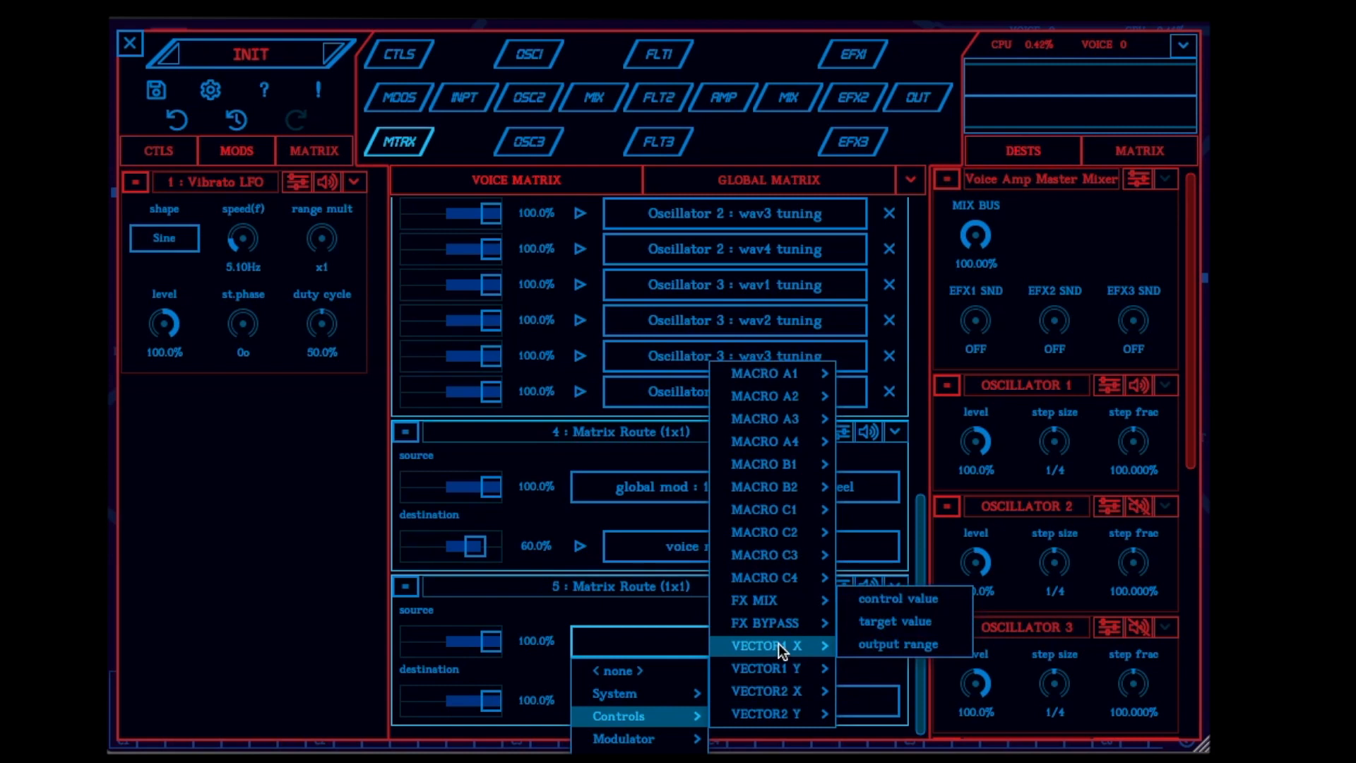
click(880, 623)
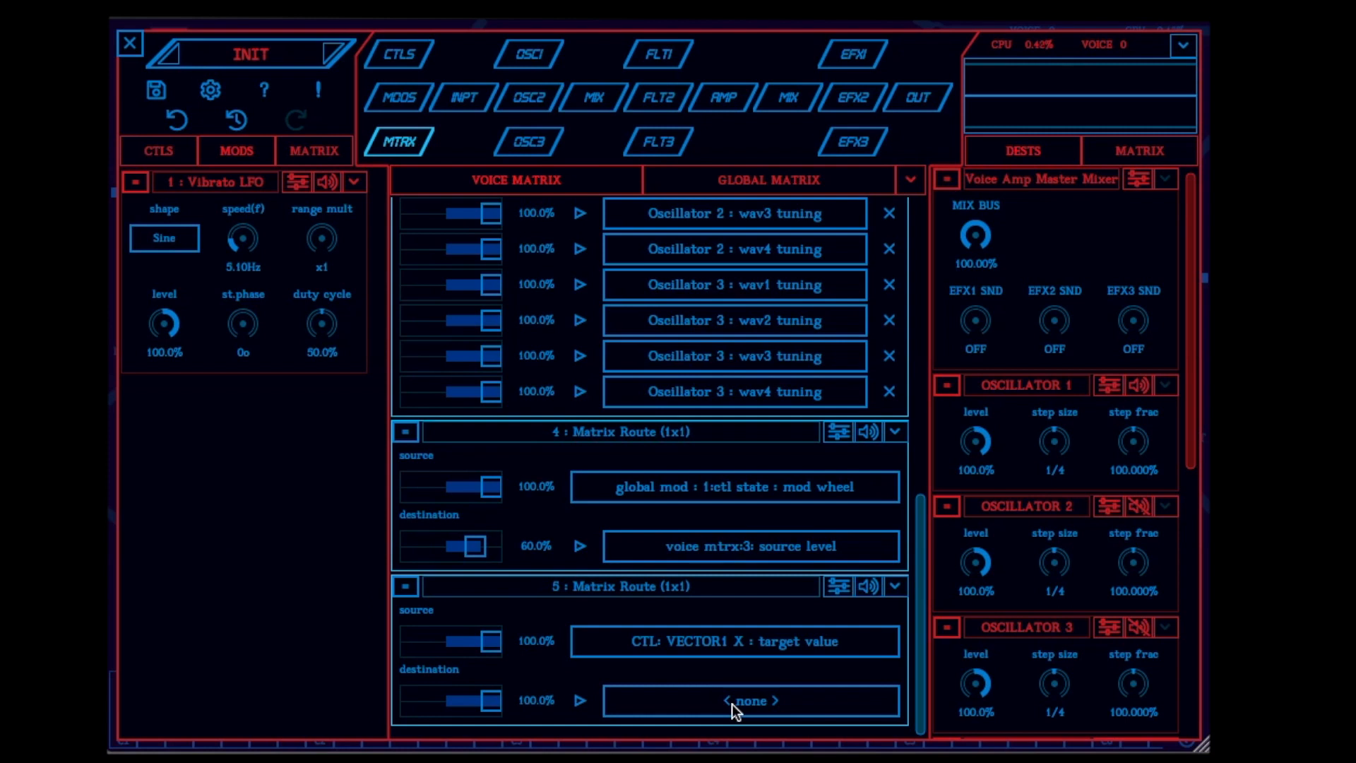
Set the destination of matrix route 5 to the wav2 phase of Oscillator 1
click(654, 711)
mouse_move(656, 751)
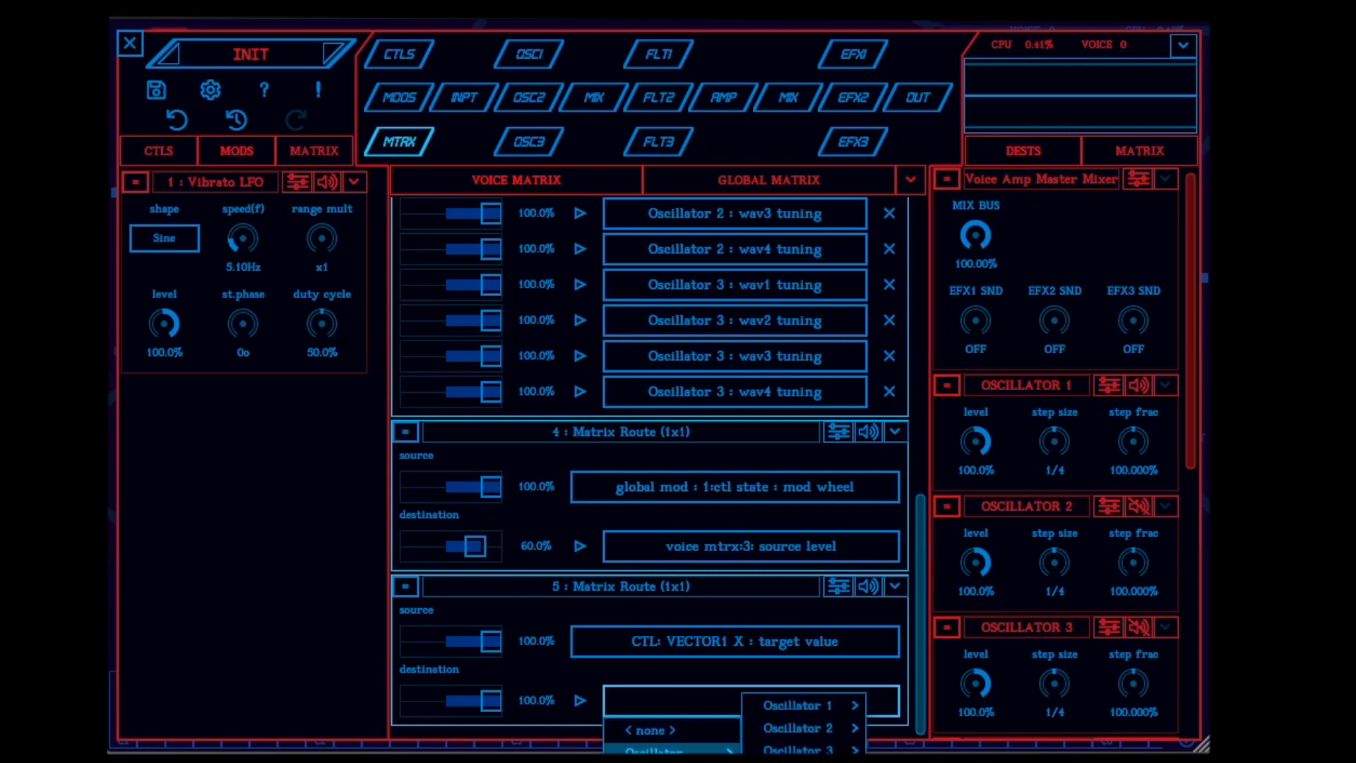
mouse_move(815, 705)
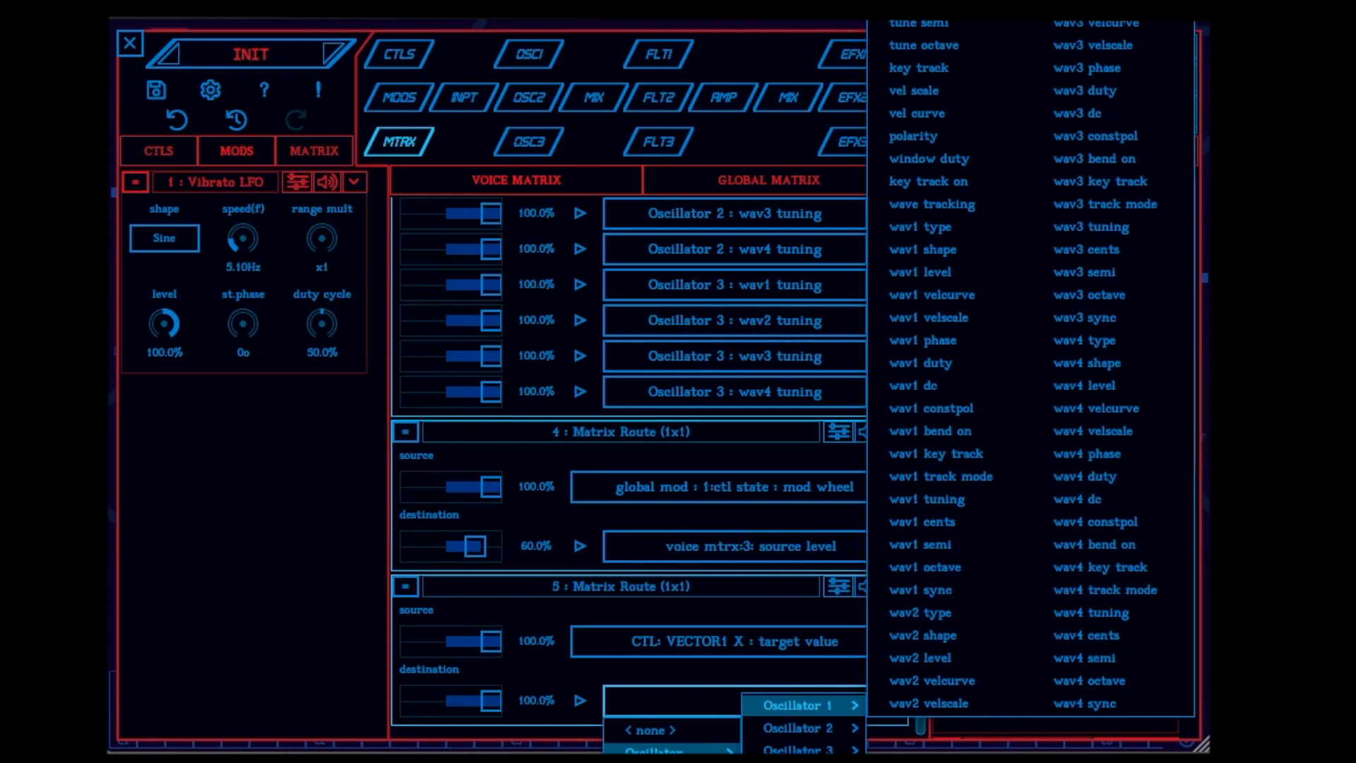
click(1086, 0)
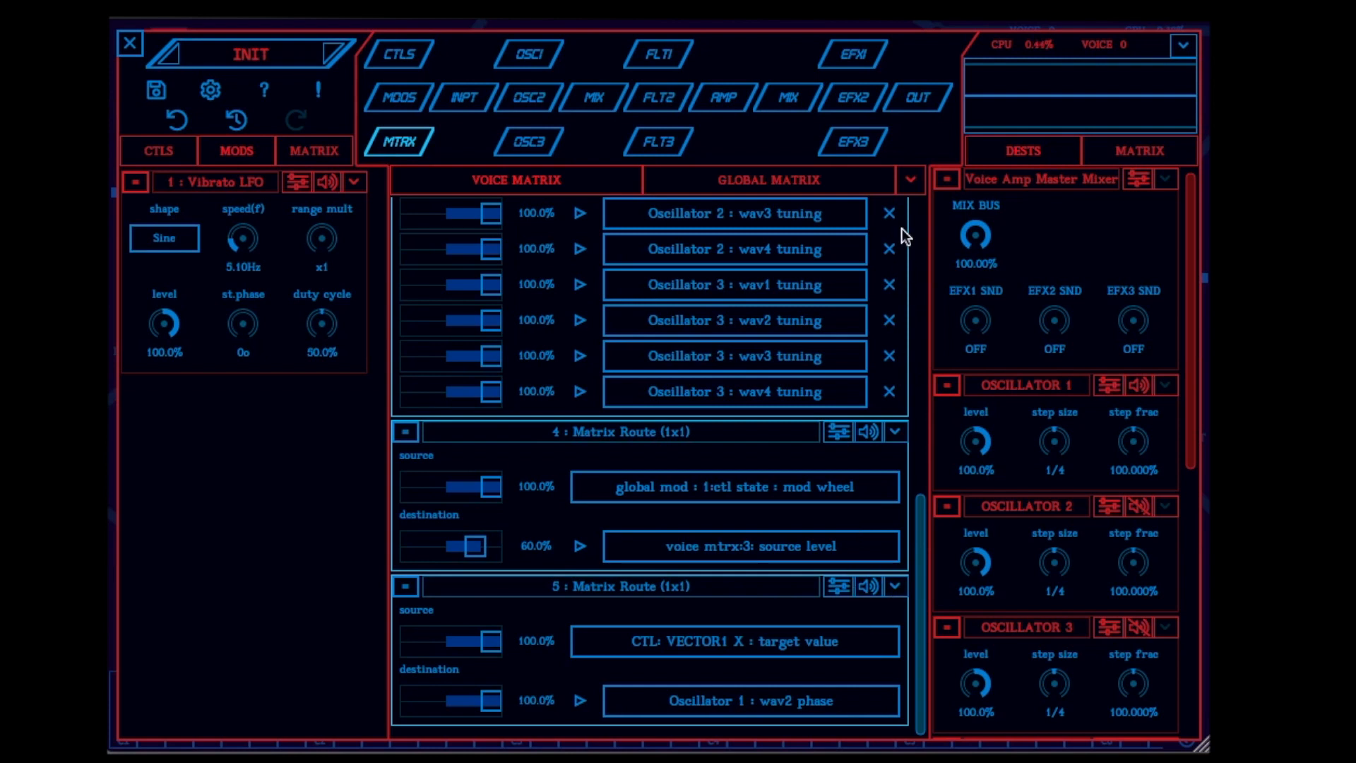
Add another 1x1 route to the voice matrix and set its source to the VECTOR1 Y target value
click(909, 181)
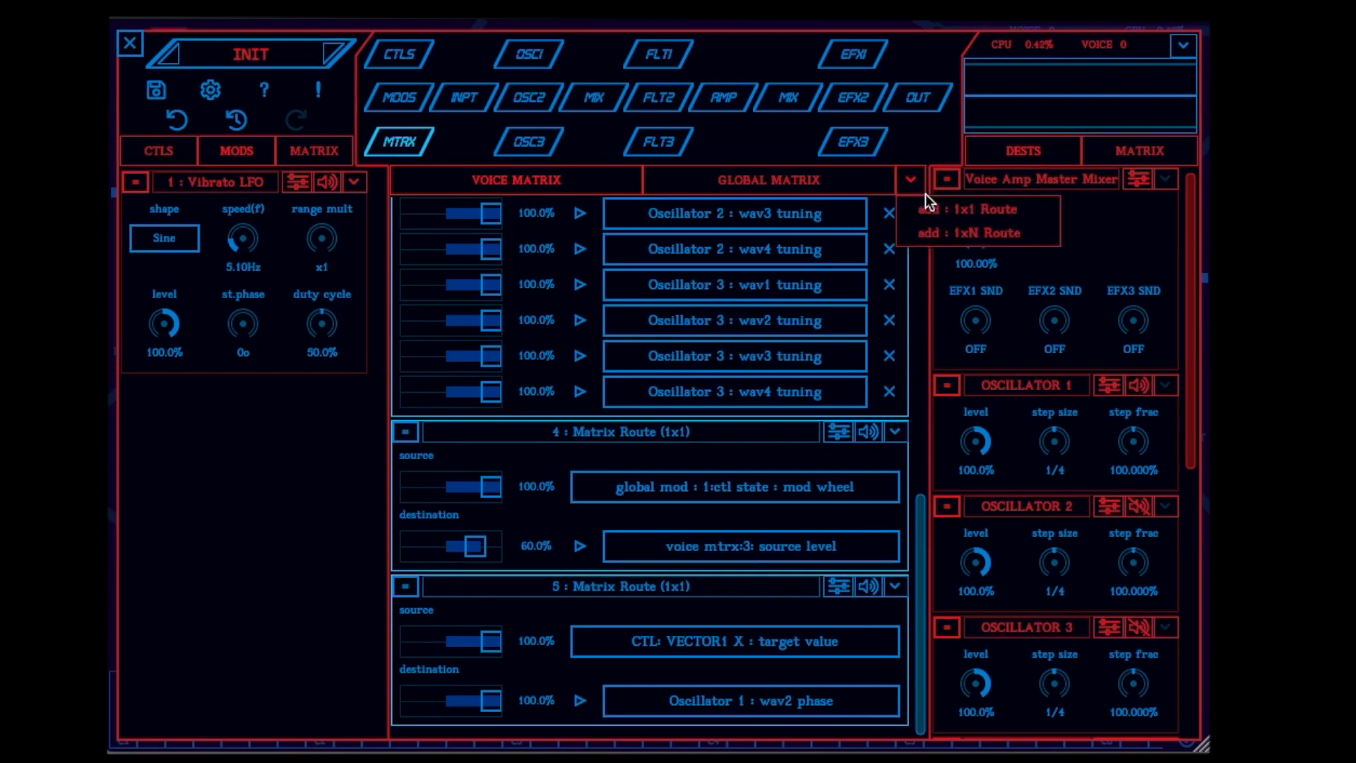
click(936, 209)
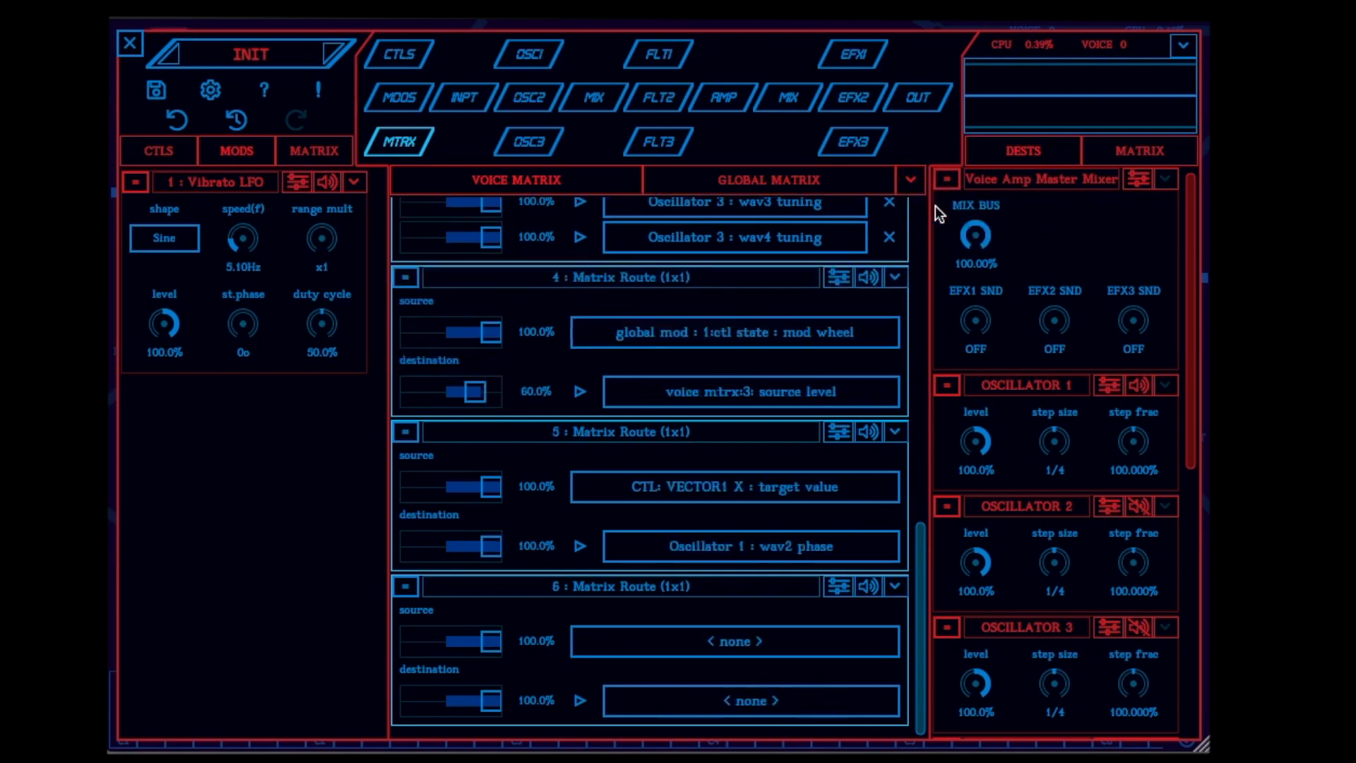
click(722, 642)
mouse_move(676, 715)
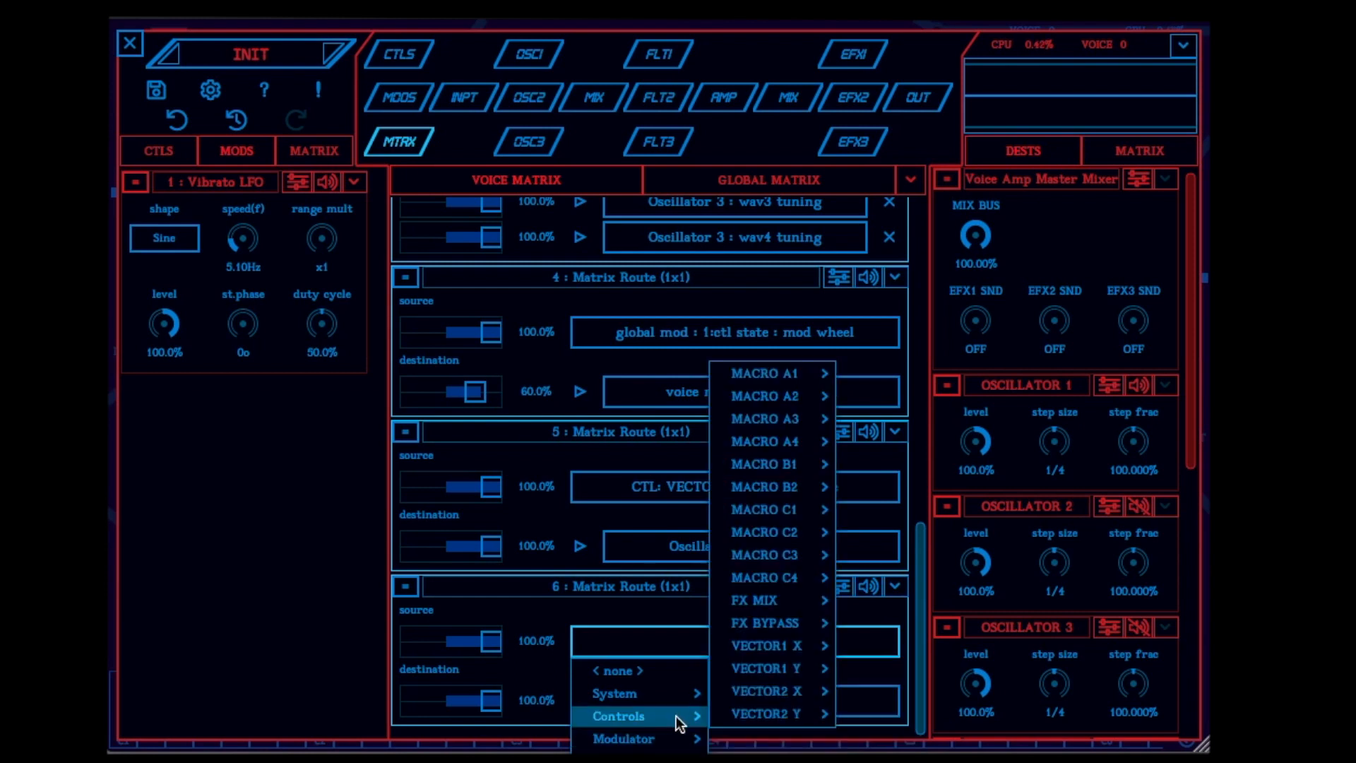
mouse_move(777, 671)
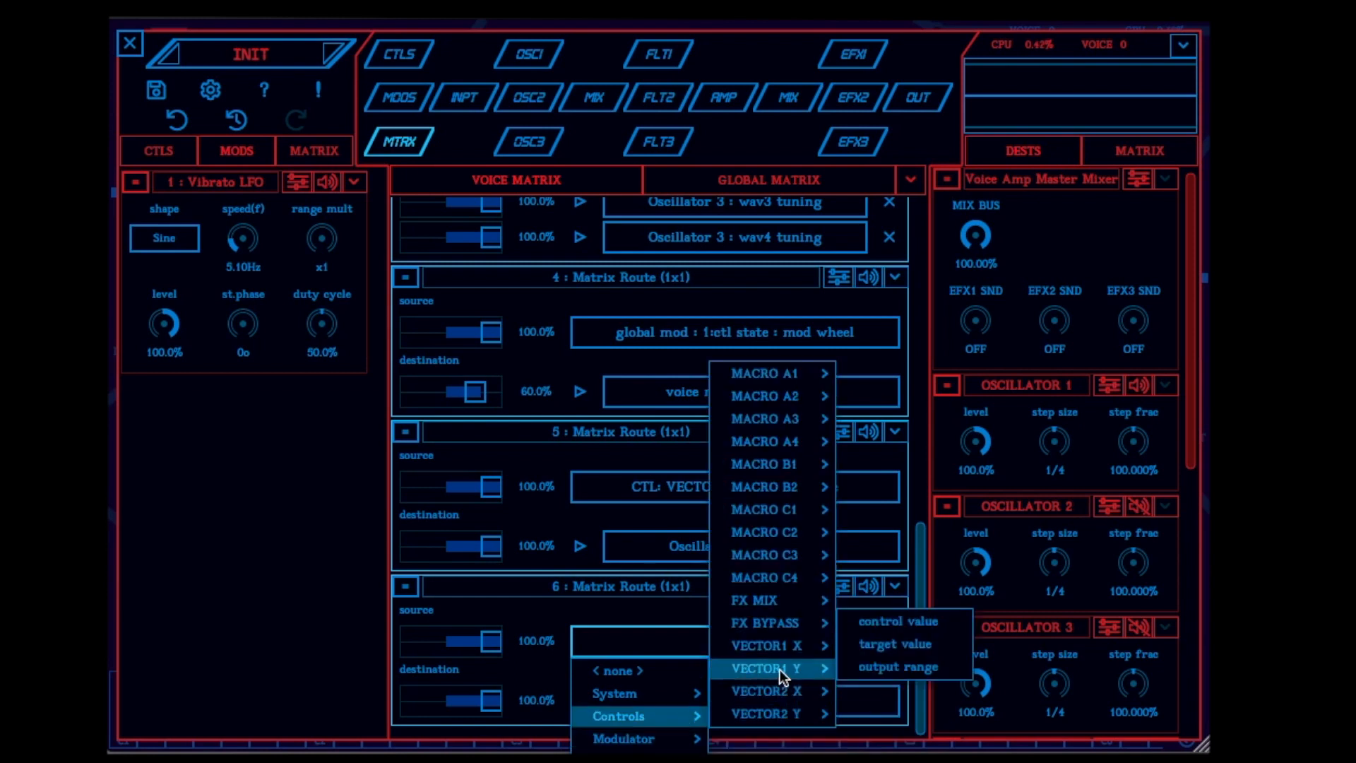
click(881, 653)
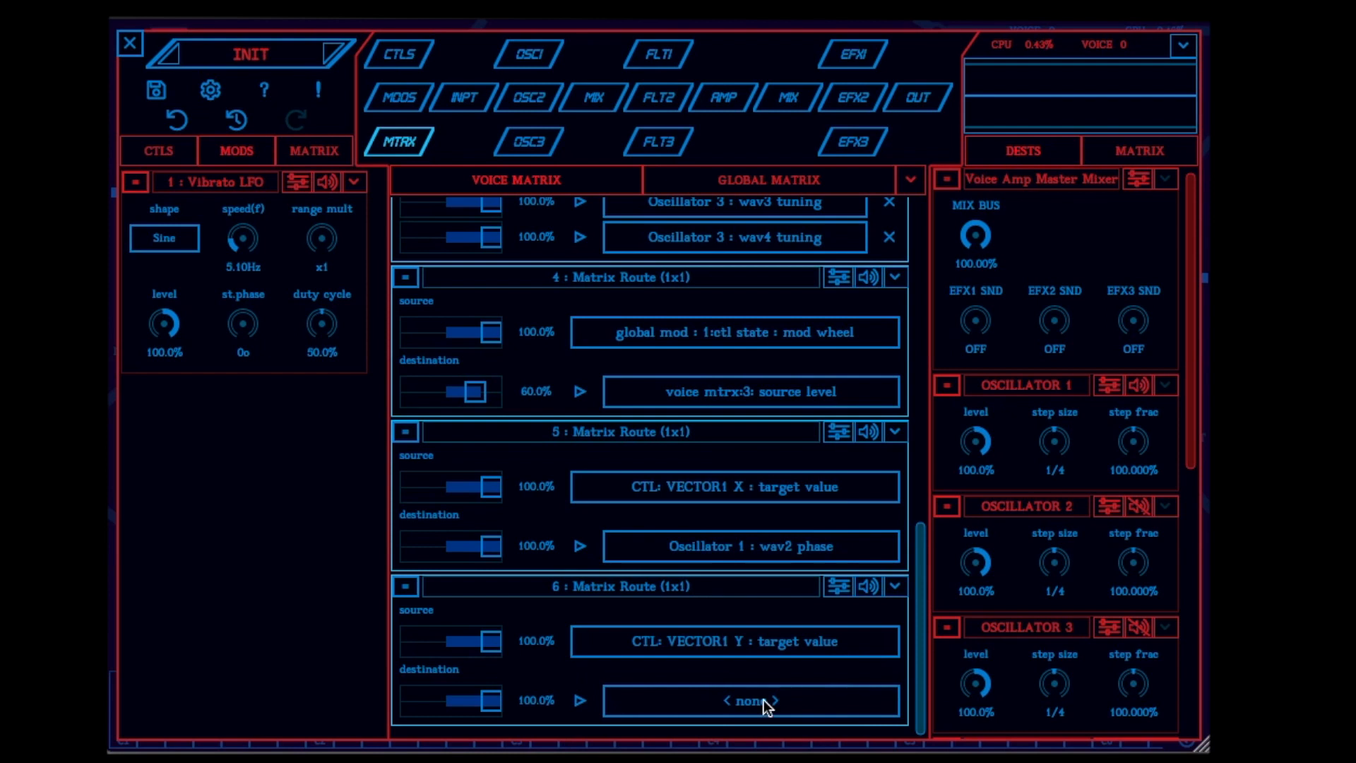
Set the destination of matrix route 6 to the wav2 shape of Oscillator 1
click(762, 701)
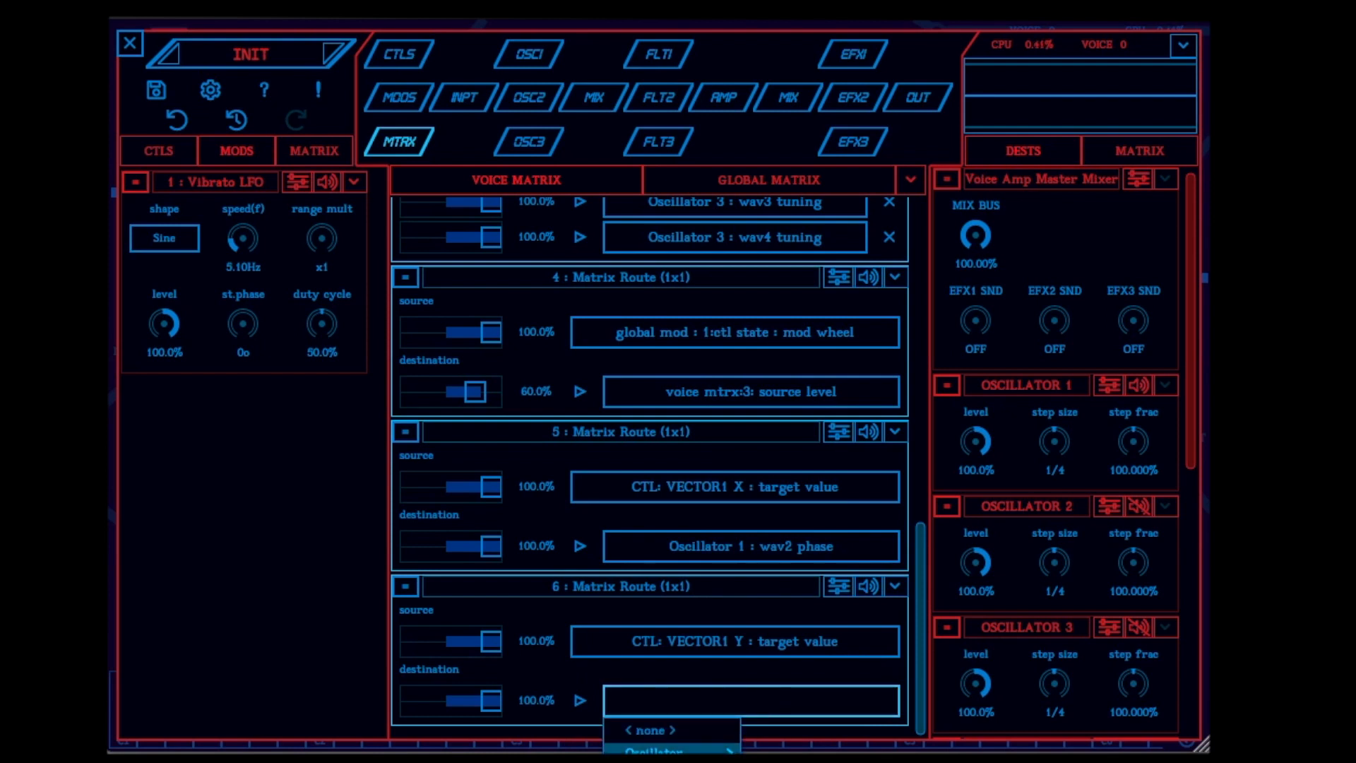
mouse_move(734, 749)
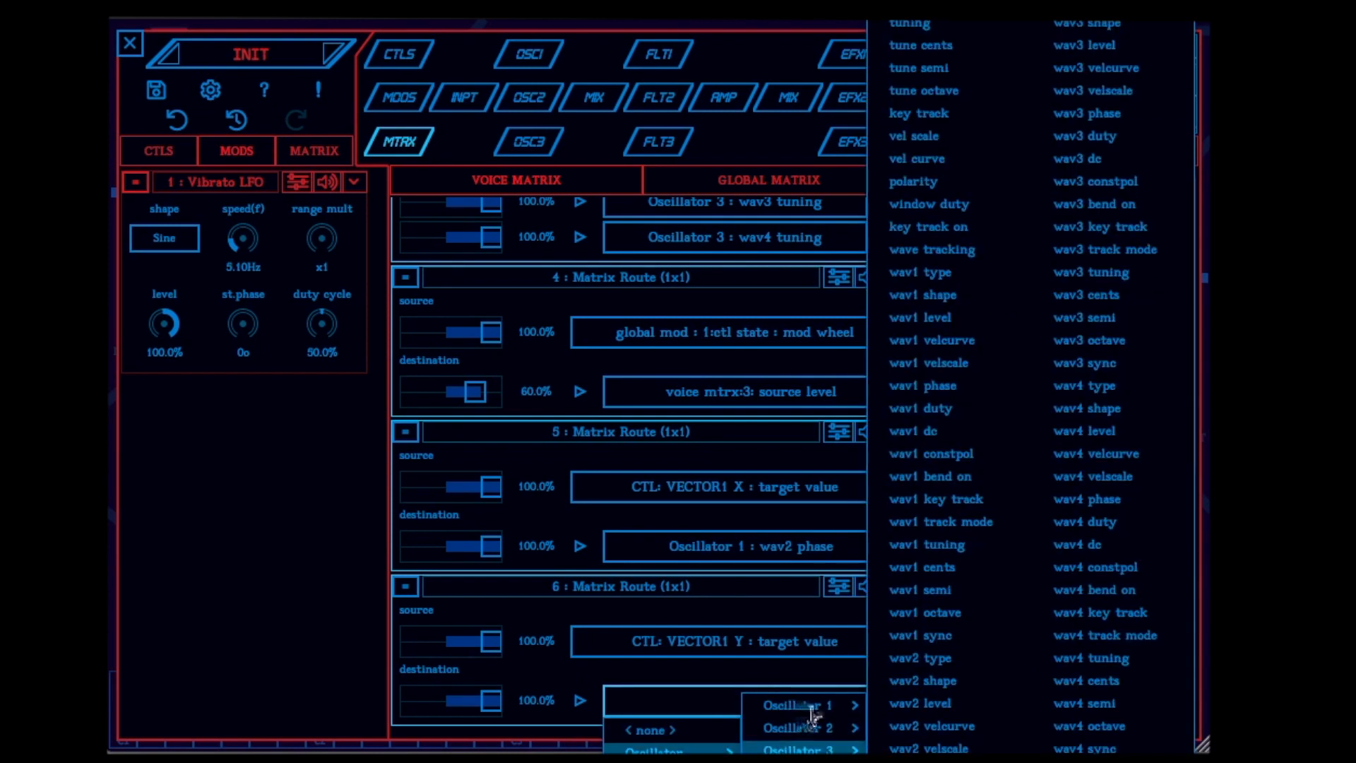
mouse_move(816, 706)
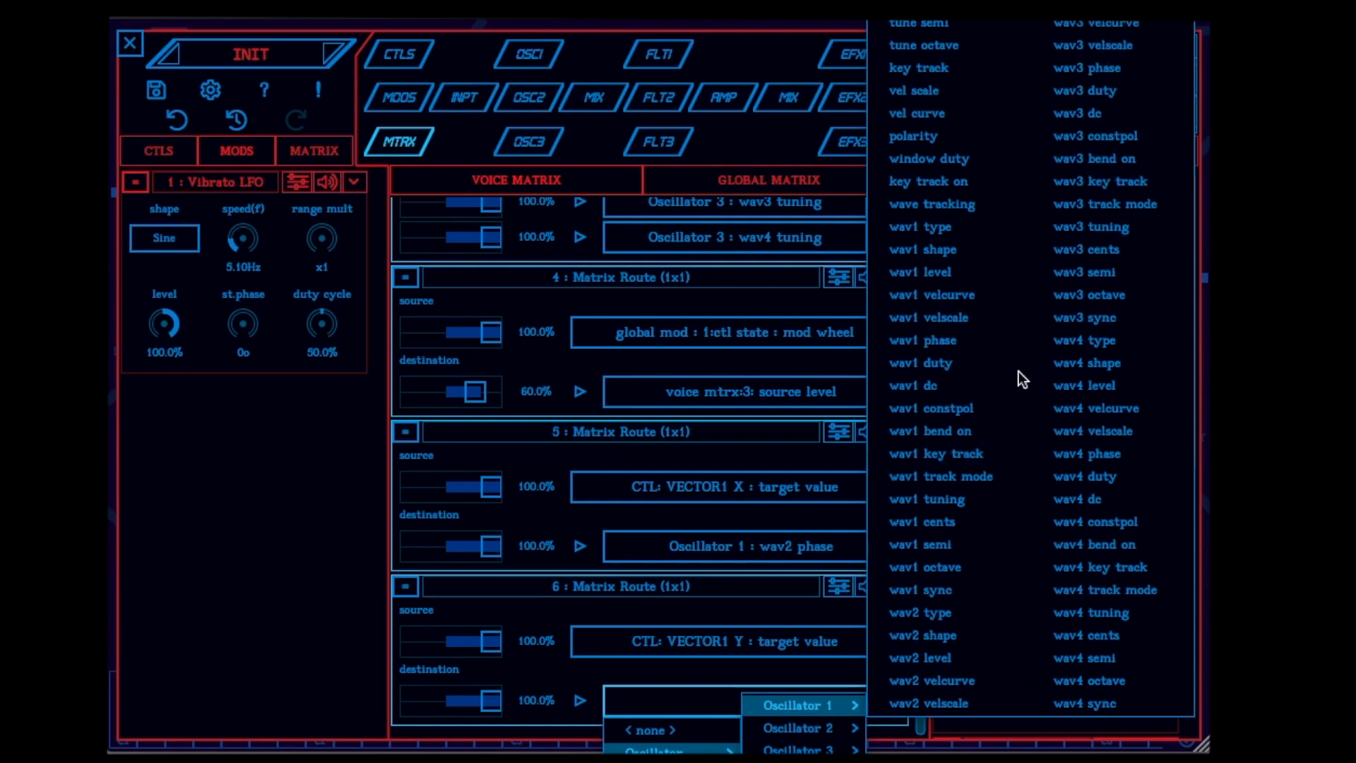
click(973, 635)
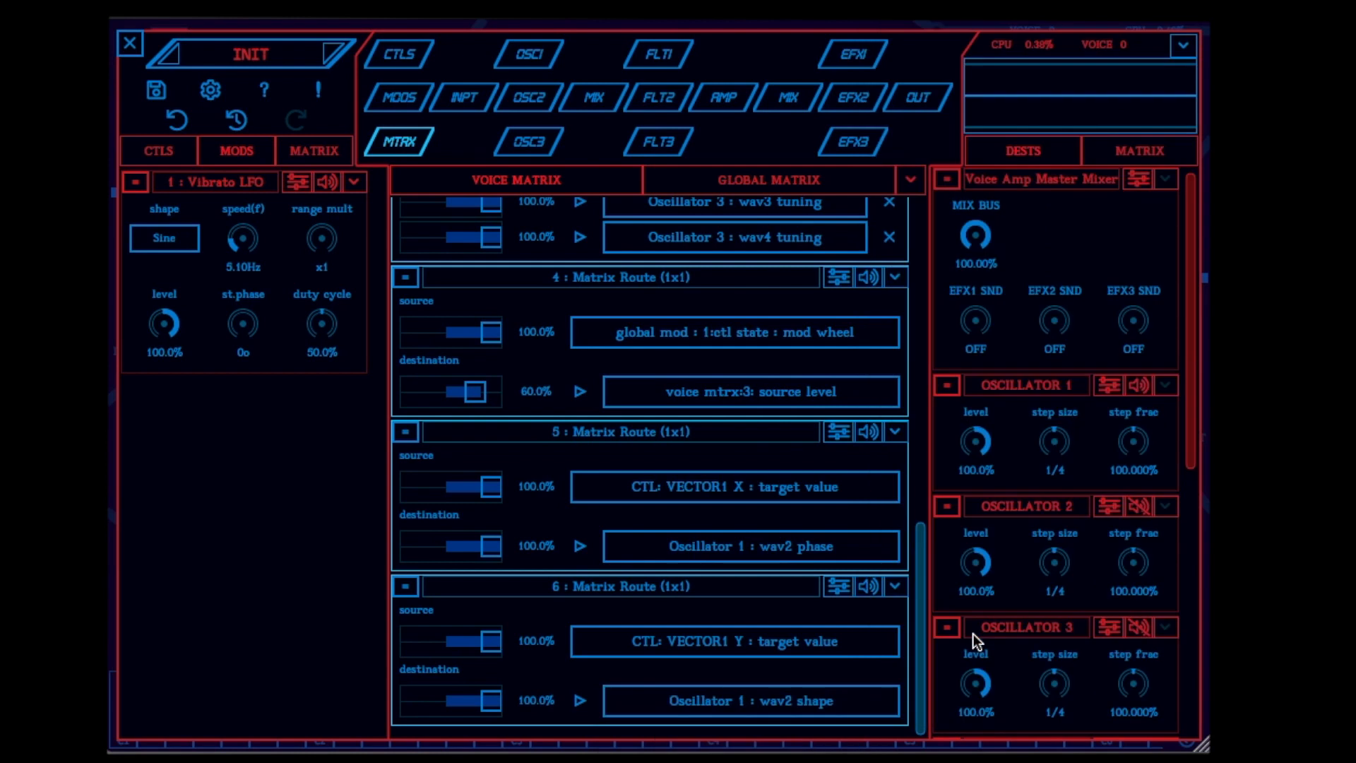
Leave the detailed editor, move the VECTOR1 X/Y pad control, and switch the central display to the output scope
click(132, 54)
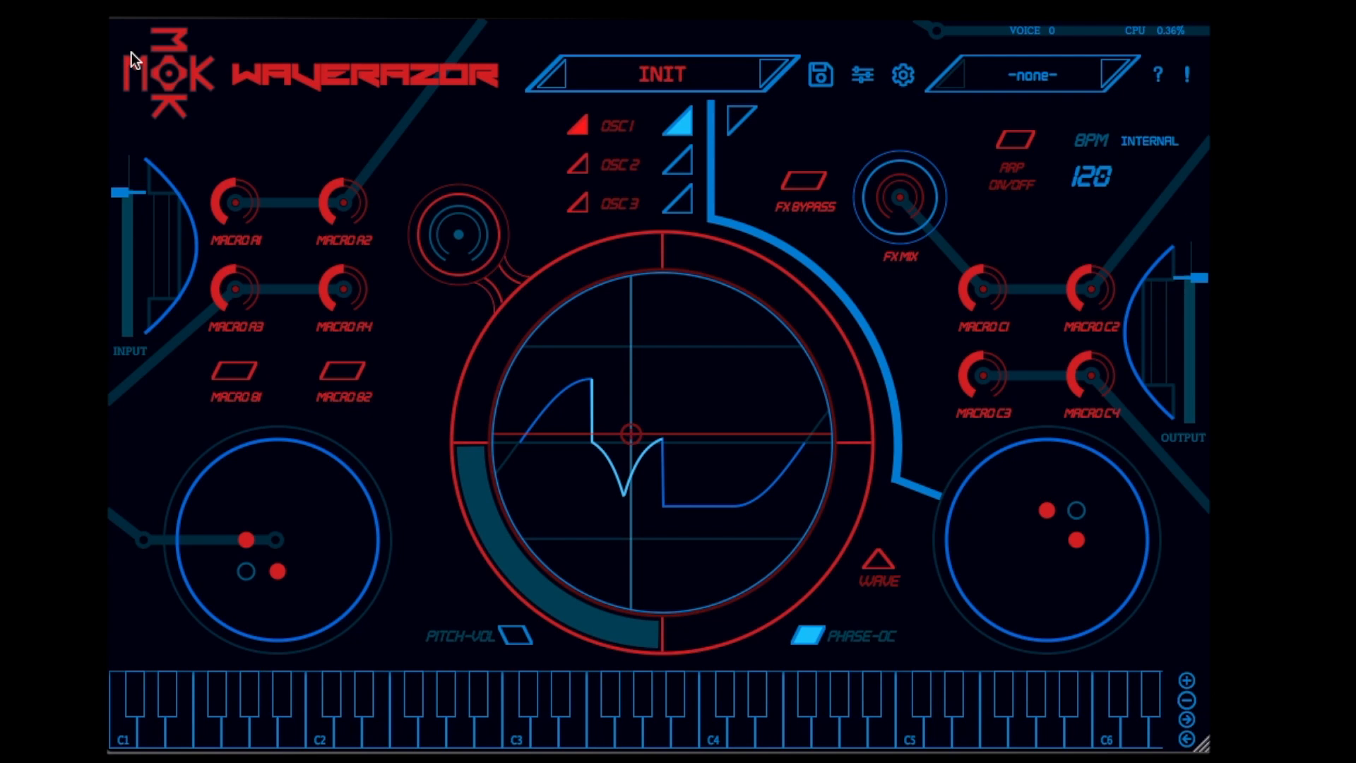
drag(245, 542, 224, 569)
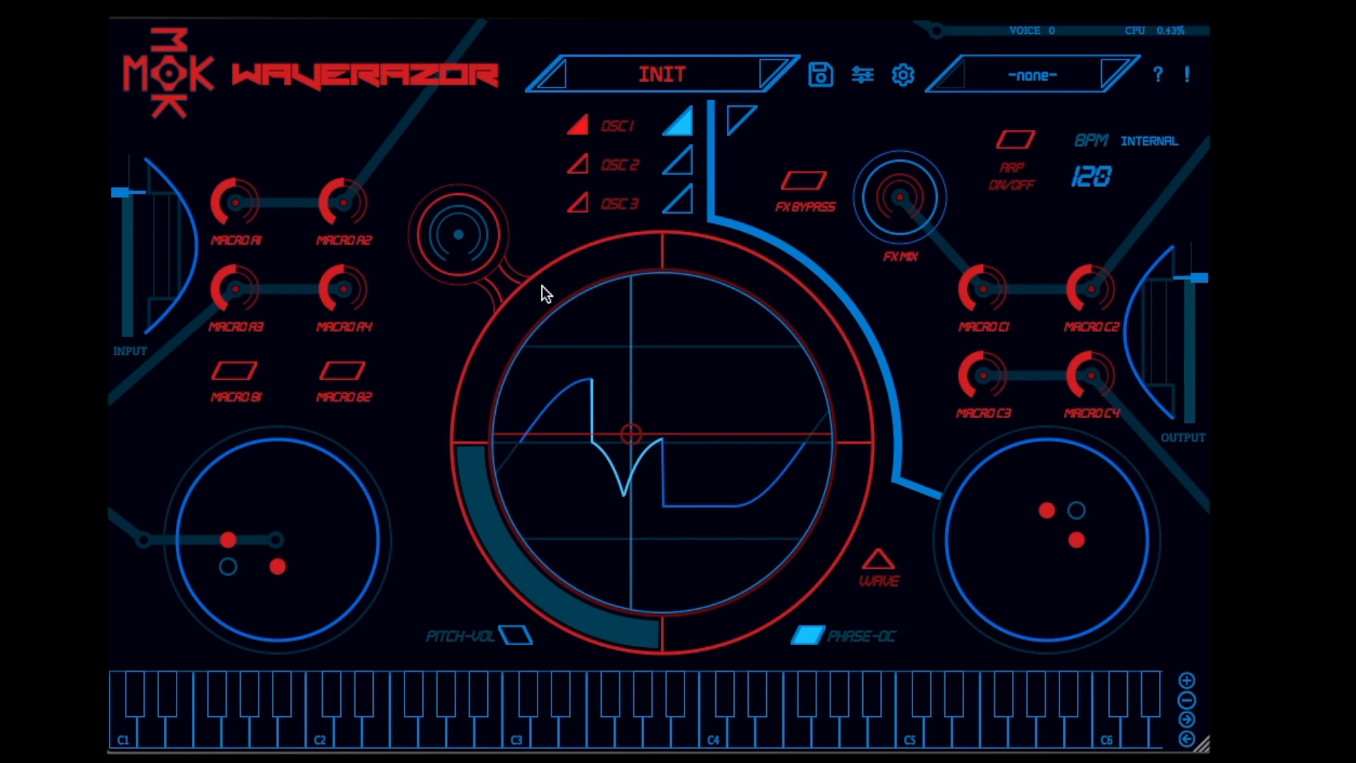
click(738, 120)
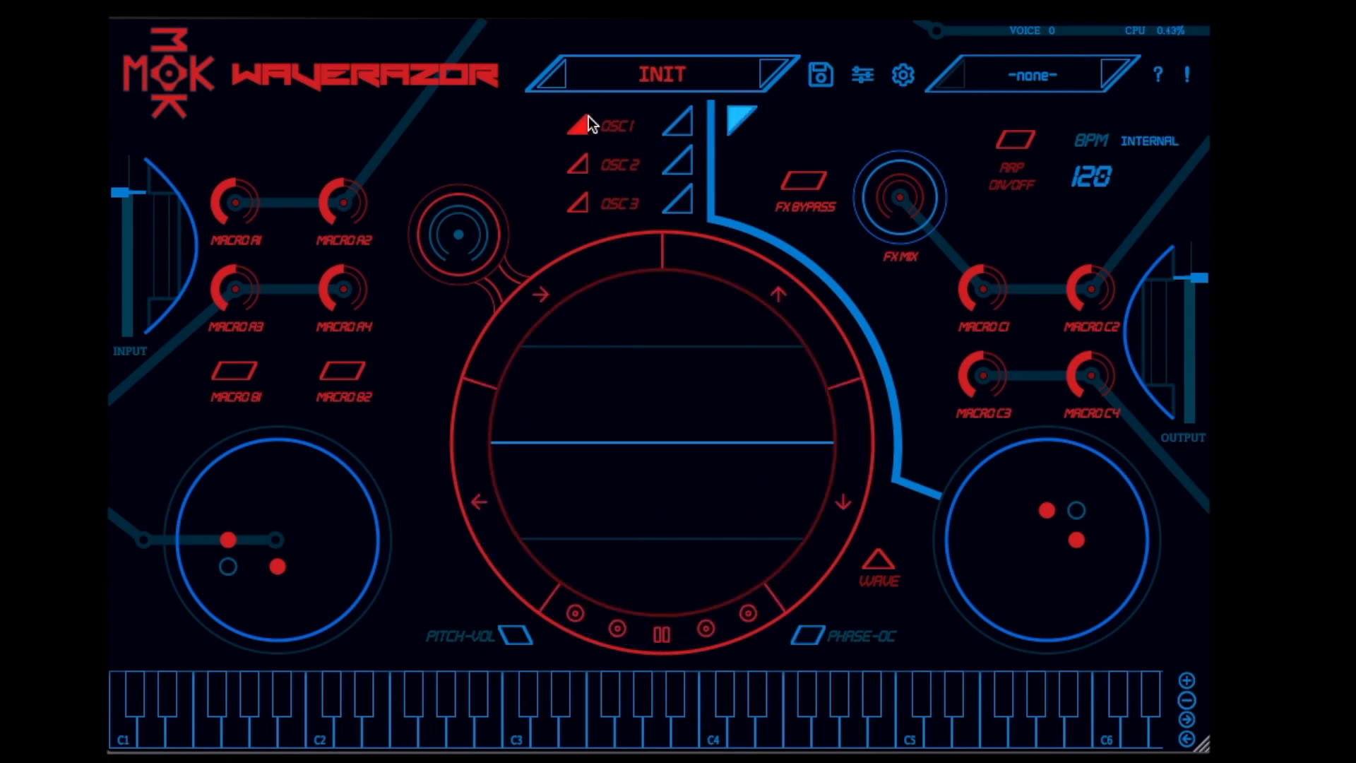
Open Filter 1 in the detailed editor and show the oscillator mixer levels feeding it
click(864, 77)
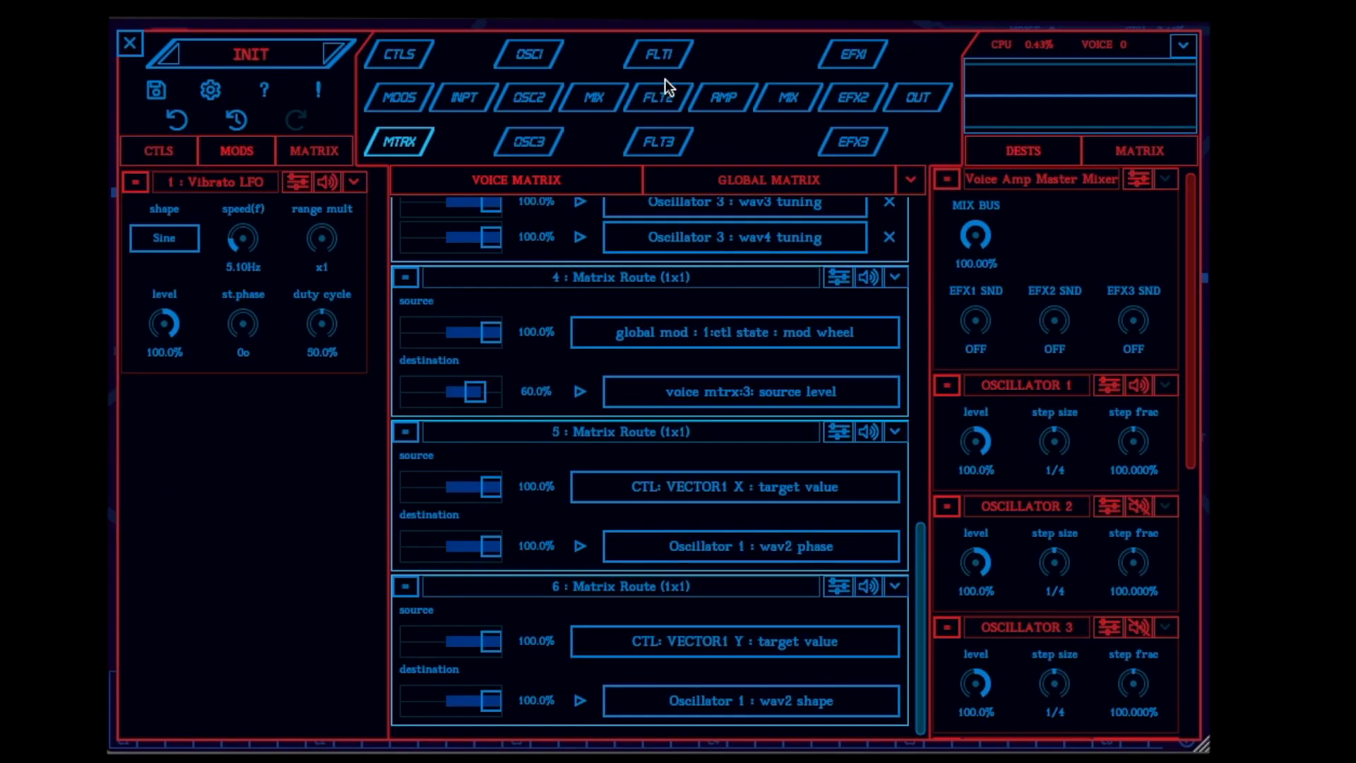
click(661, 60)
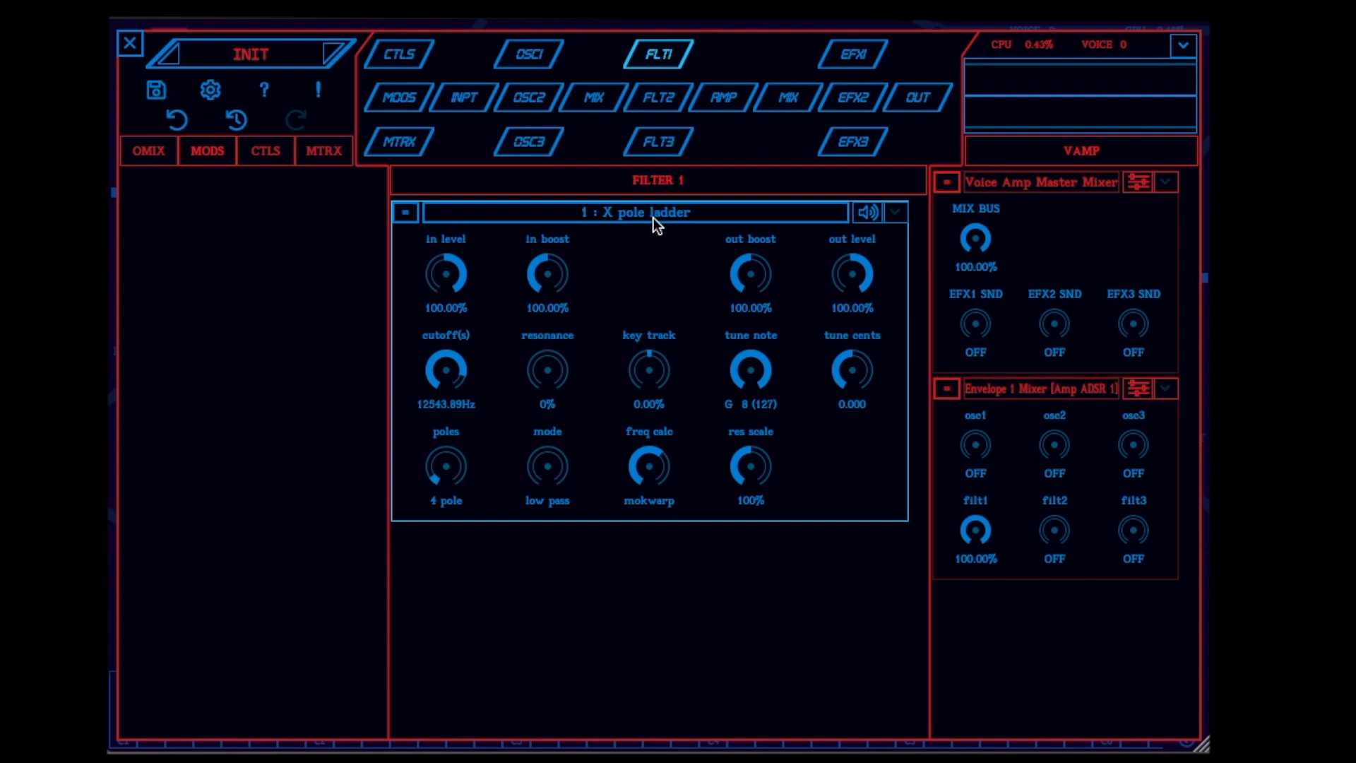
click(151, 153)
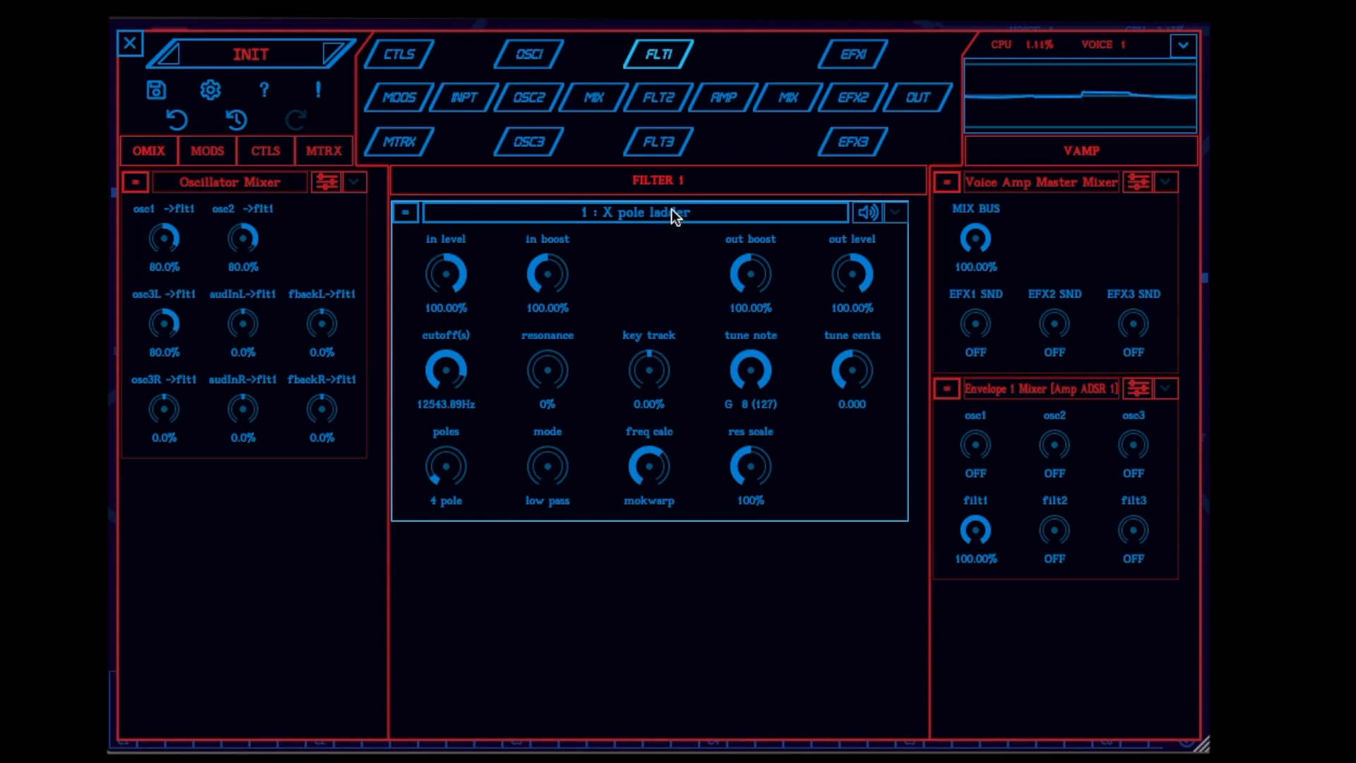
Change Filter 1 to the bi-quad type with a q of 38.50% and a cutoff of 763.37 Hz
click(640, 210)
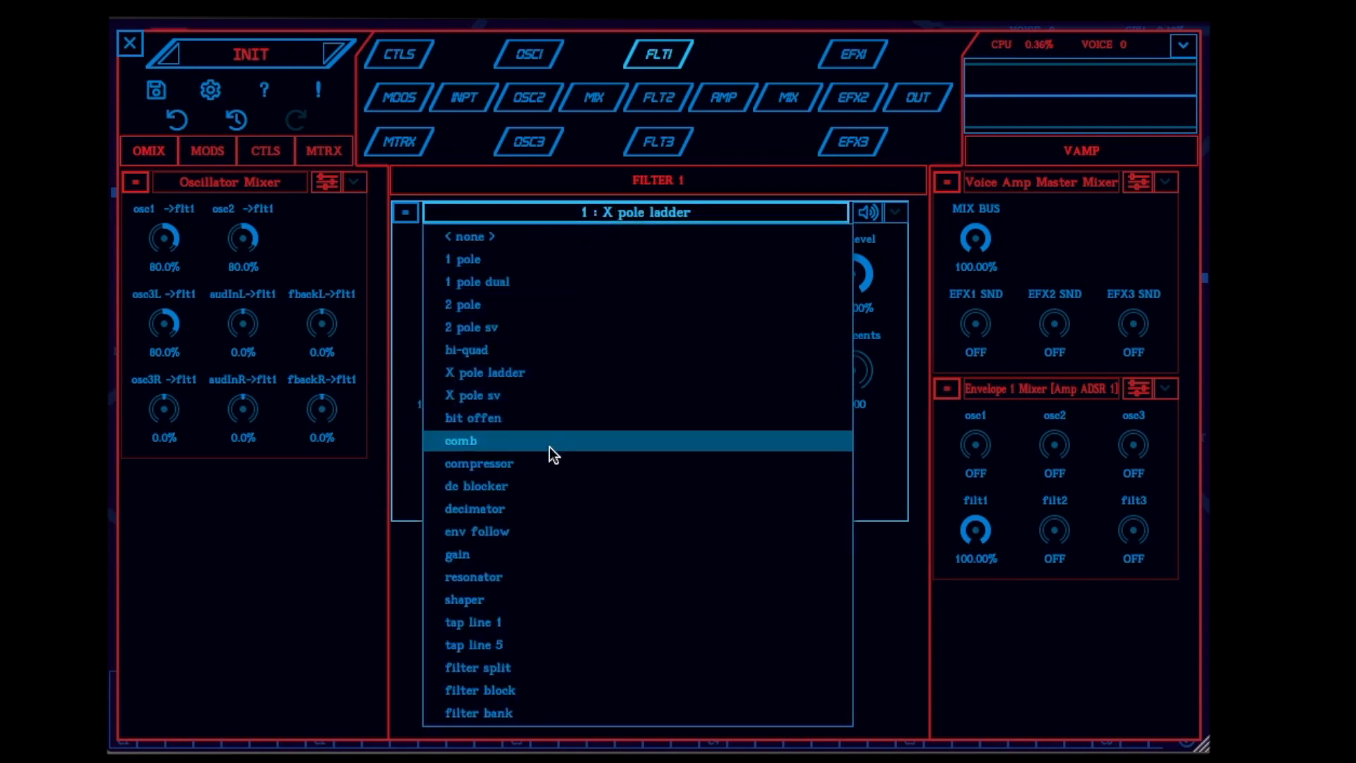
click(536, 346)
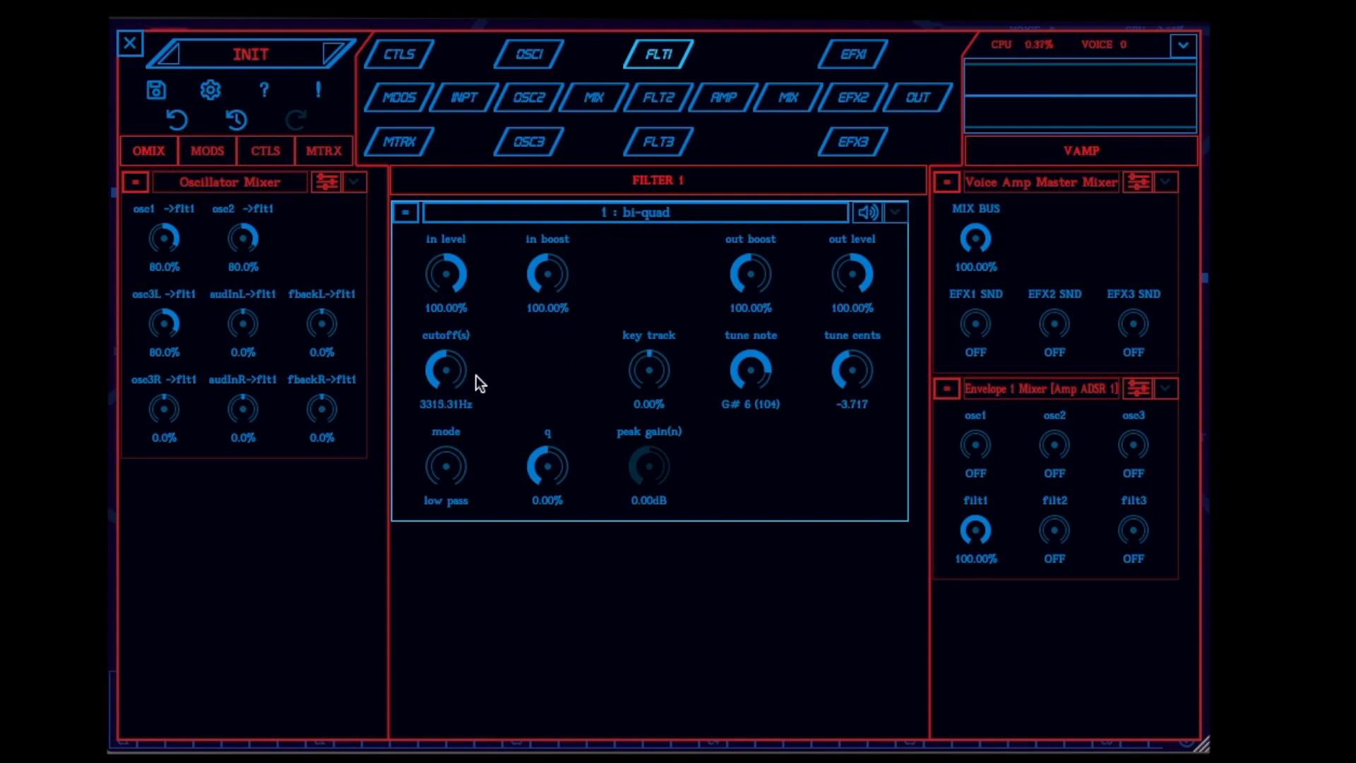
drag(546, 455, 543, 403)
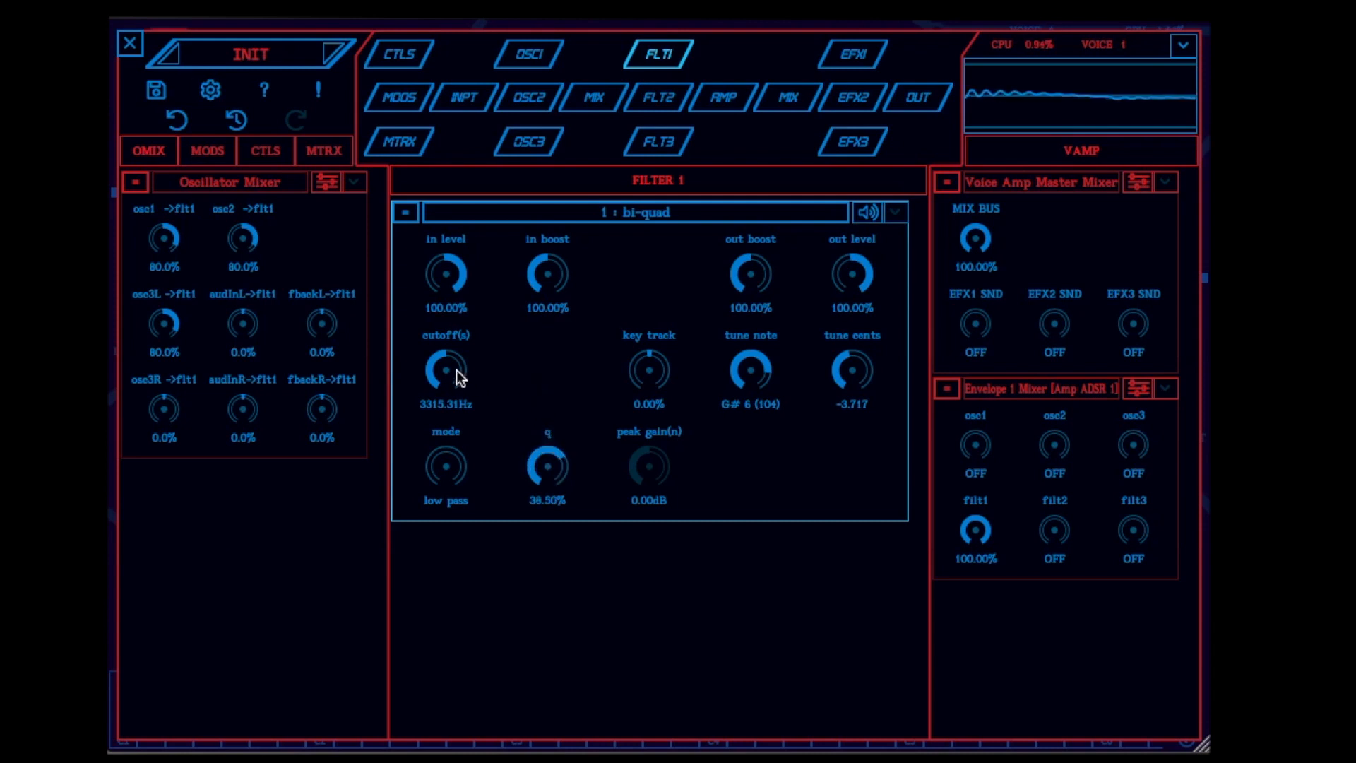
drag(457, 370, 418, 434)
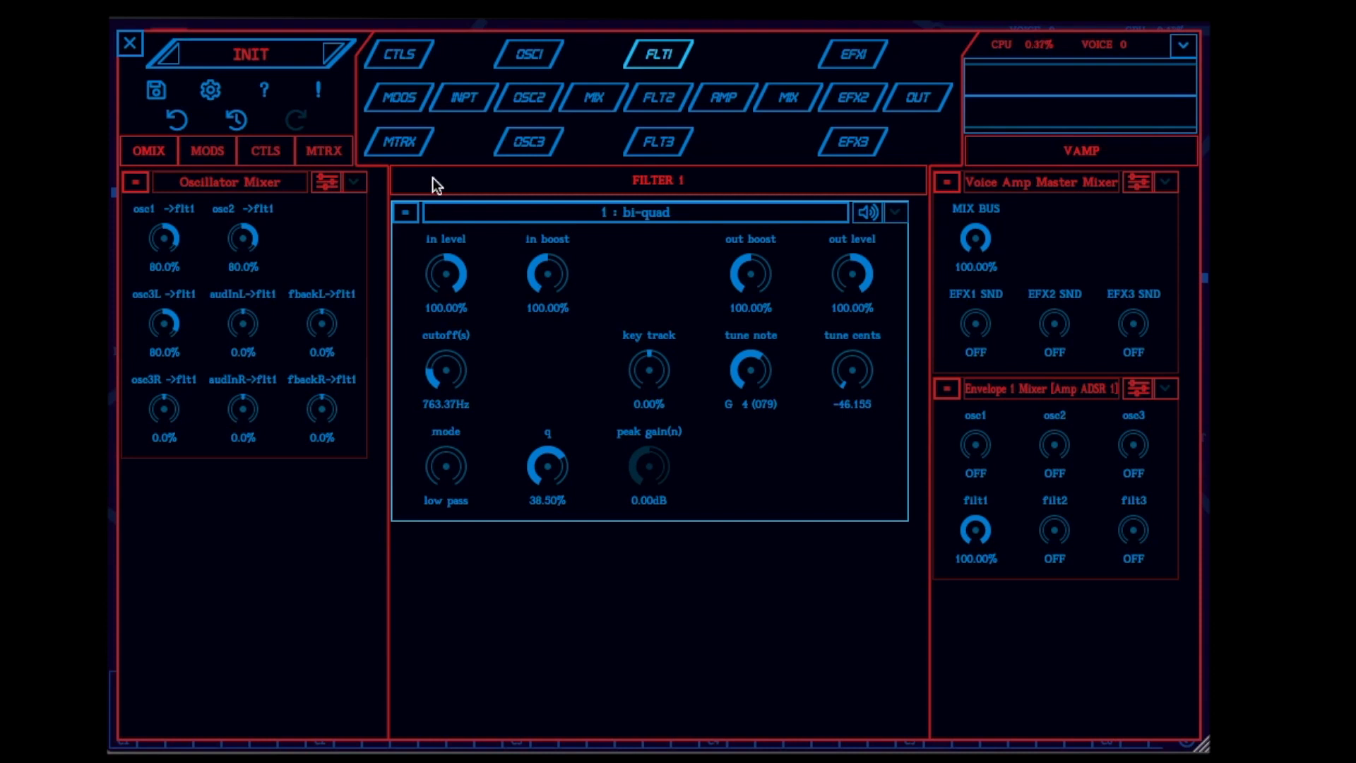
Add a 1x1 route to the voice matrix with the VECTOR2 X target value as its source
click(403, 147)
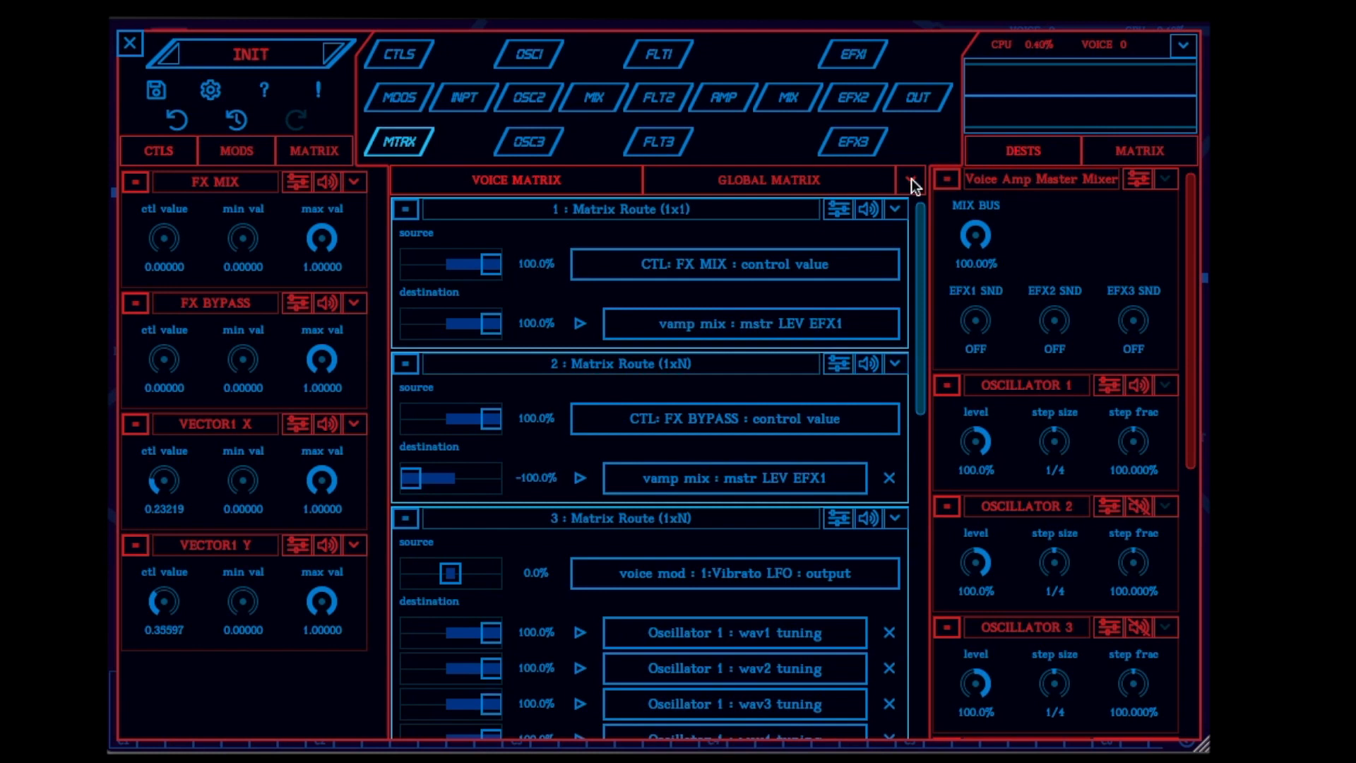
click(912, 180)
click(942, 210)
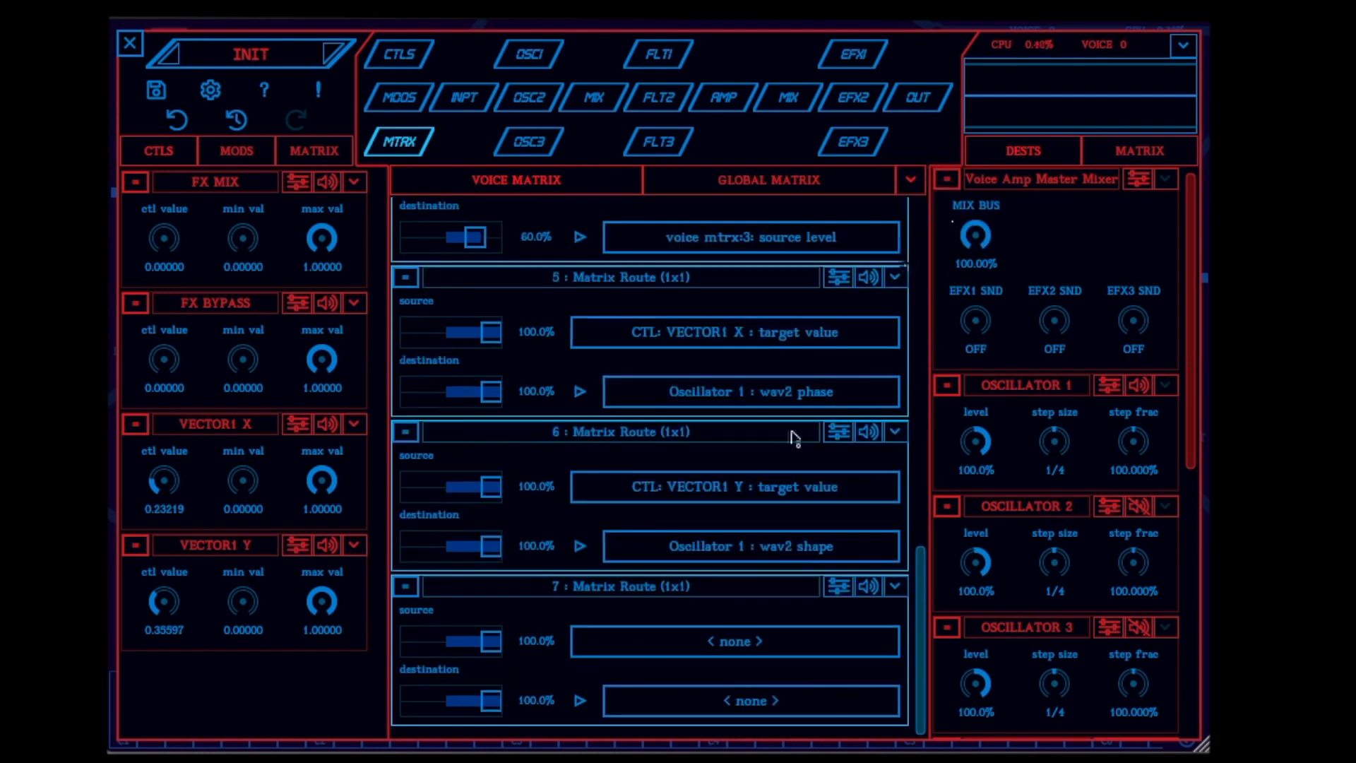
click(718, 641)
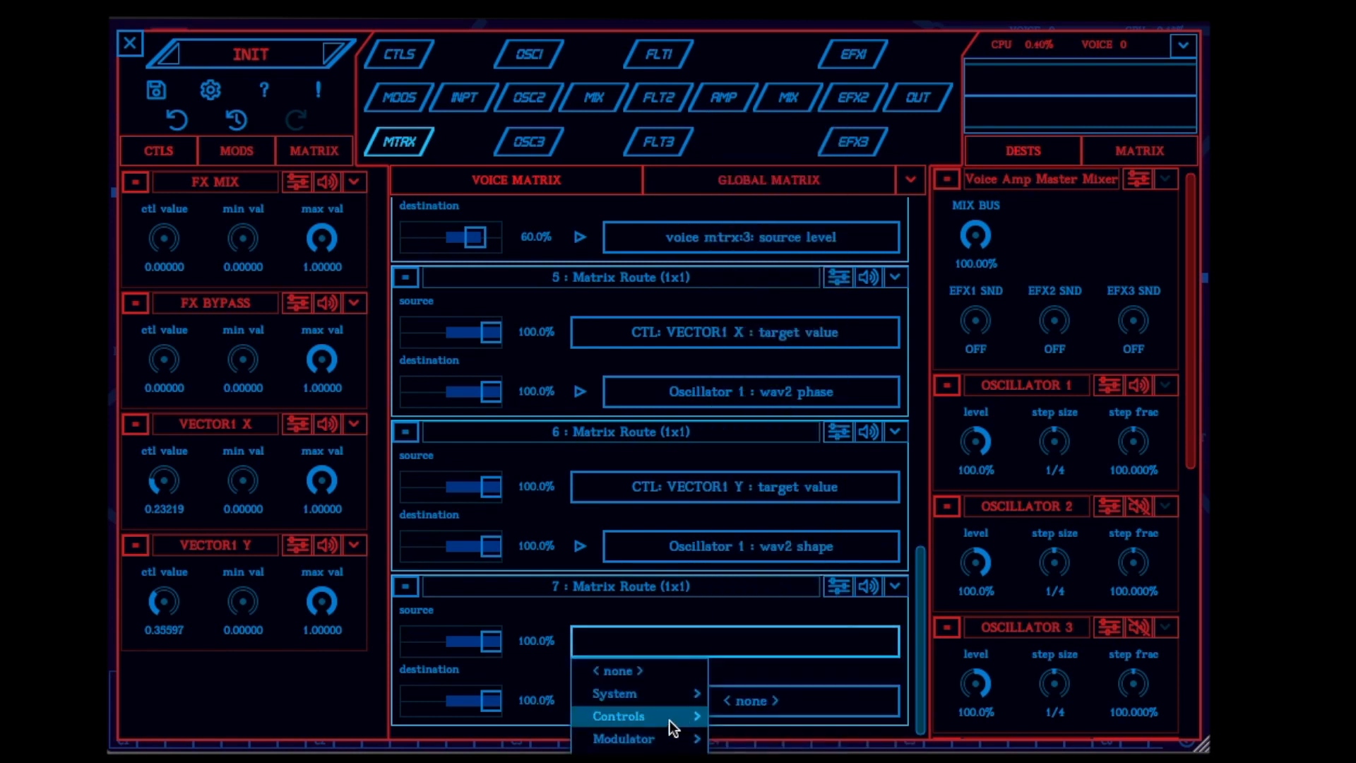
mouse_move(671, 717)
mouse_move(792, 695)
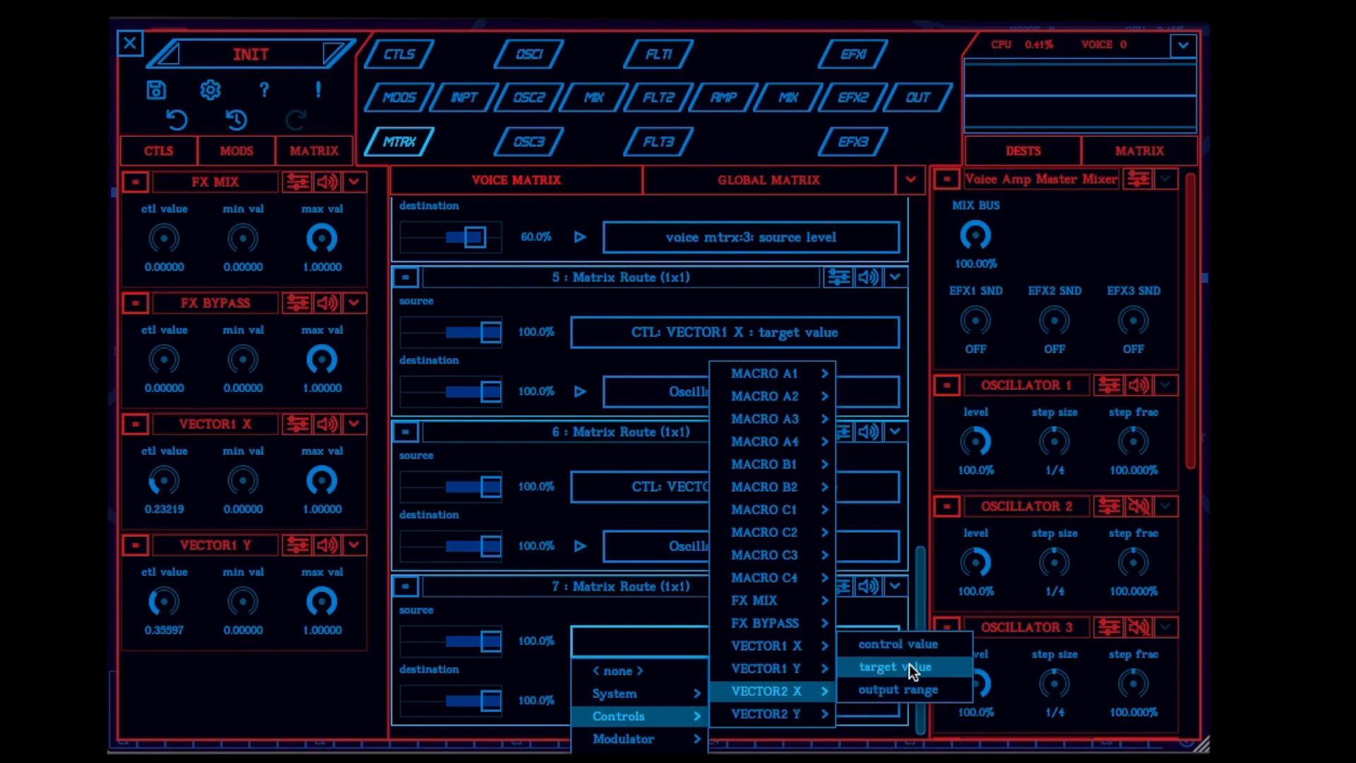
click(910, 665)
Set the destination of matrix route 7 to the cutoff(s) of Filter 1's bi-quad
click(821, 707)
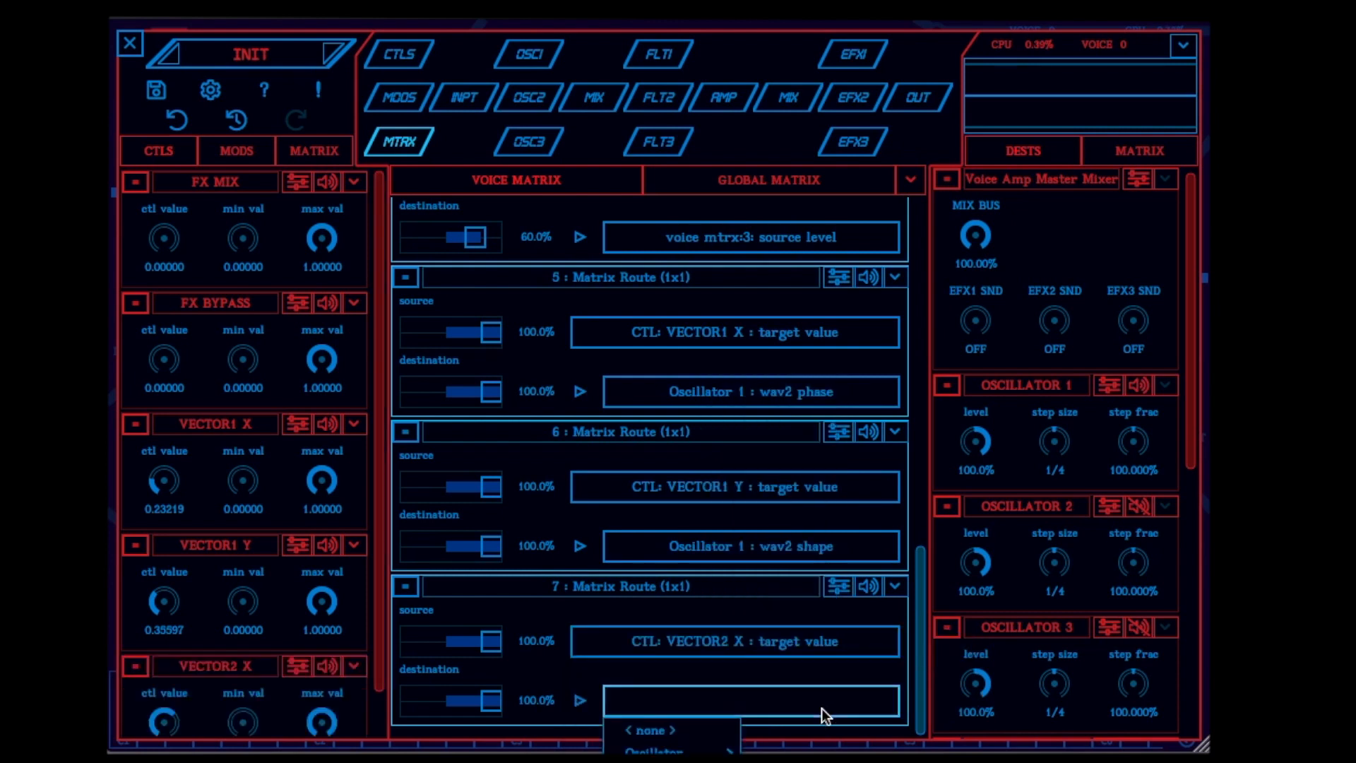
mouse_move(823, 760)
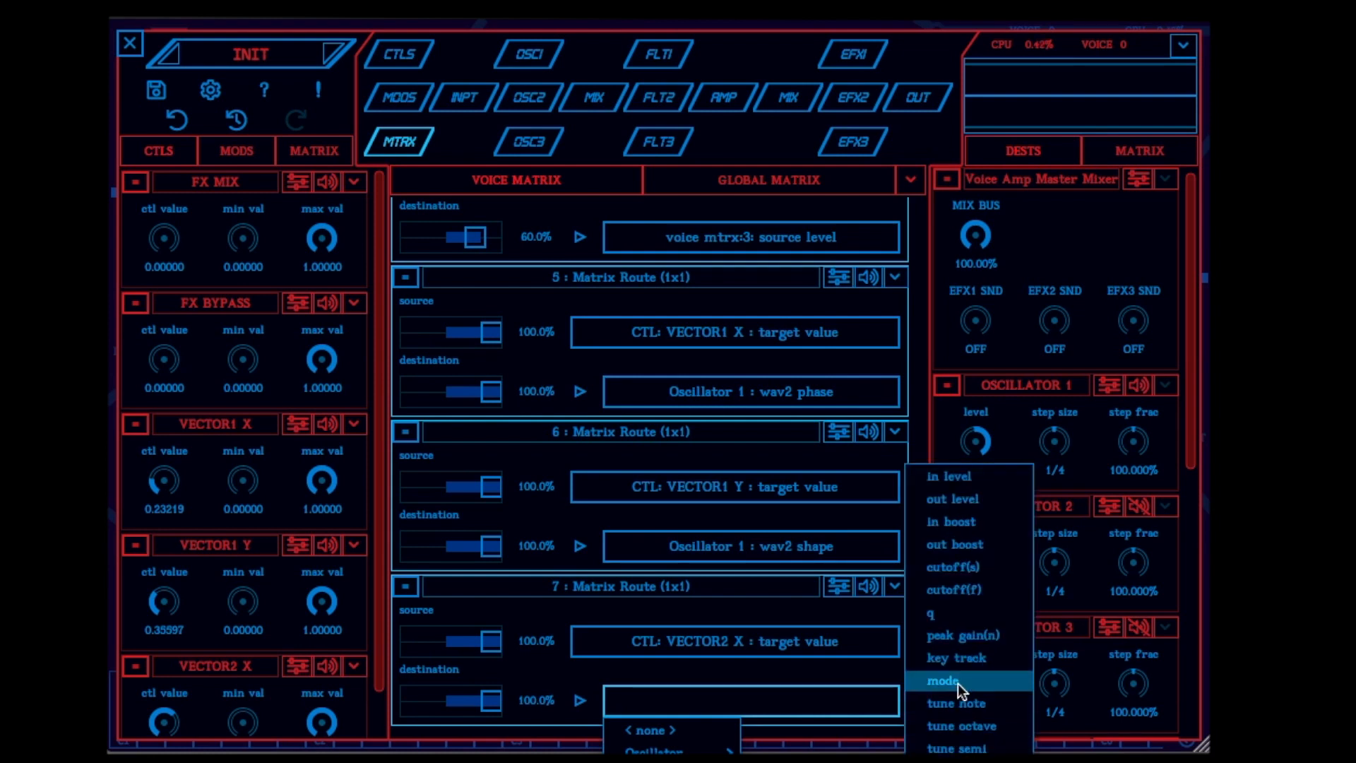
click(994, 568)
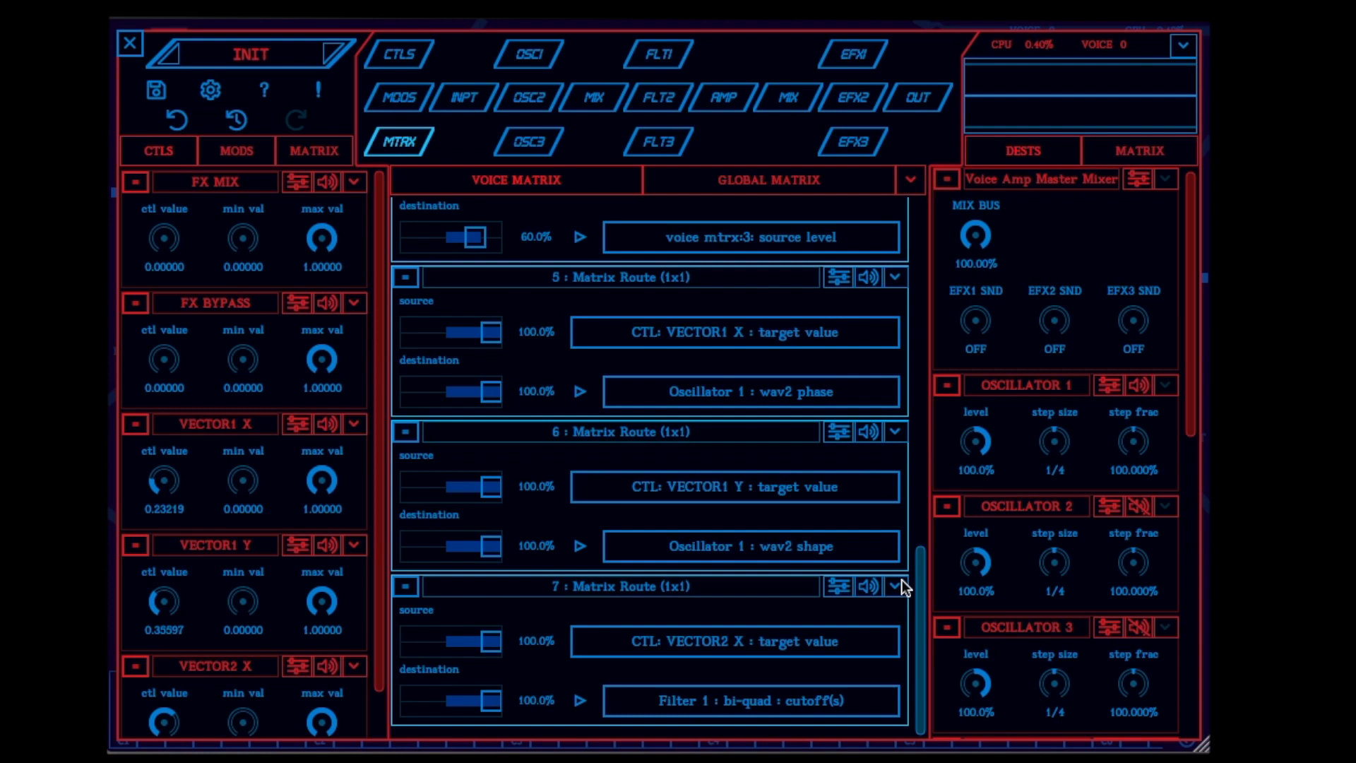
Add a 1x1 matrix route from the VECTOR2 Y target value to the q of Filter 1's bi-quad
click(910, 180)
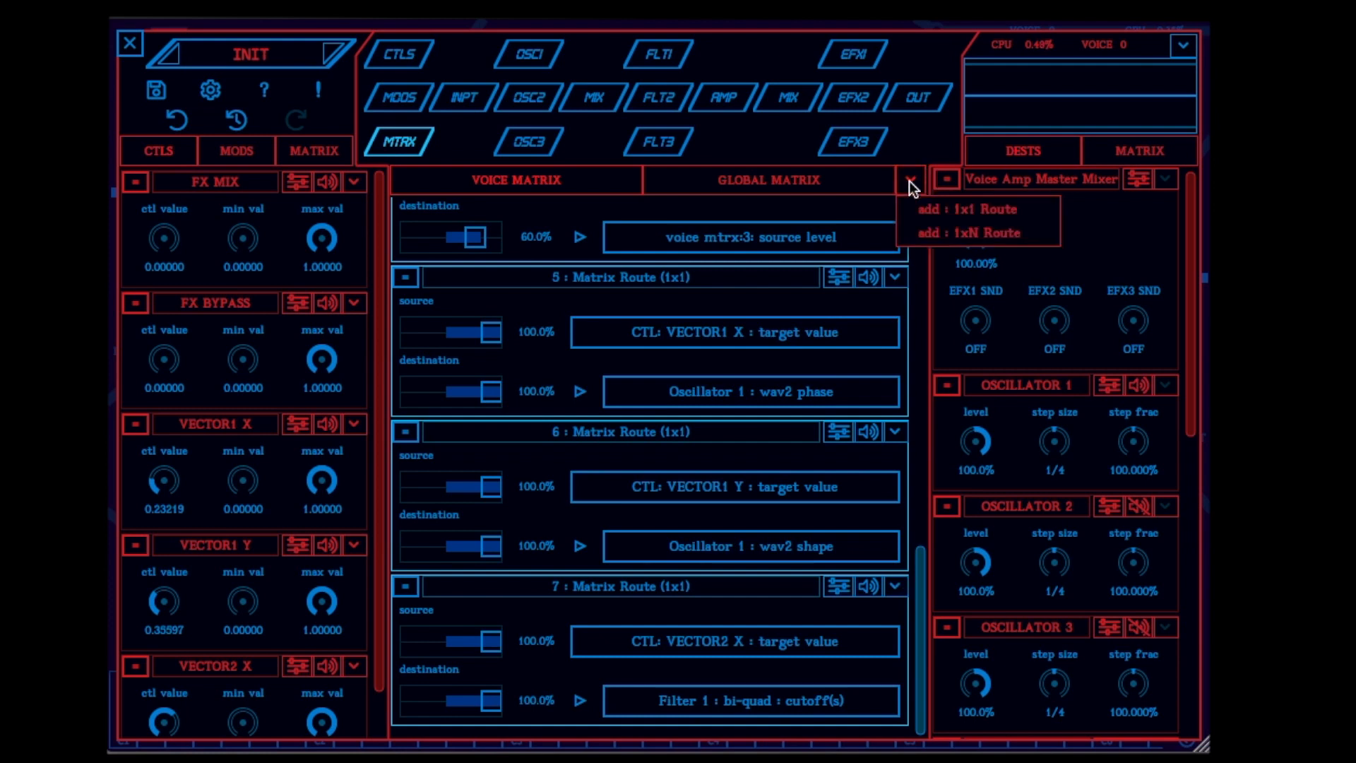
click(944, 209)
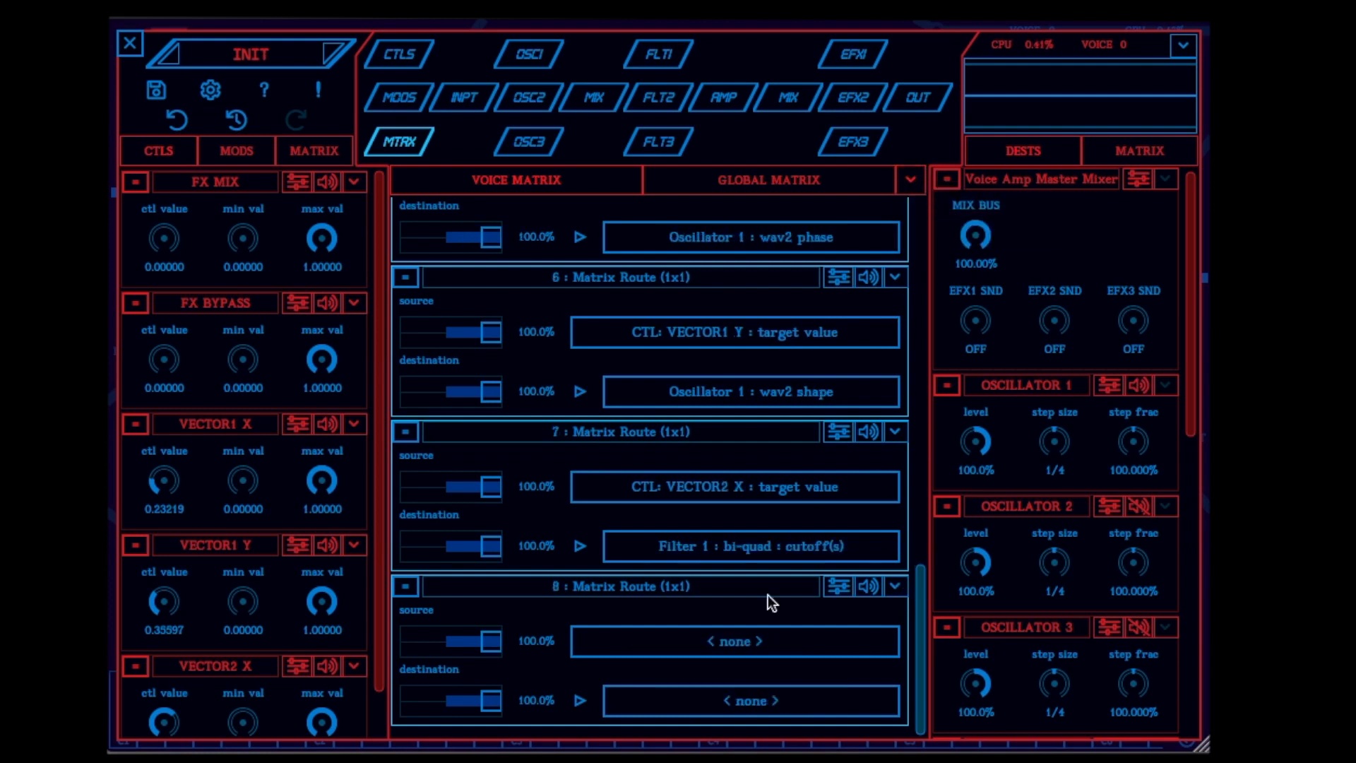
click(756, 642)
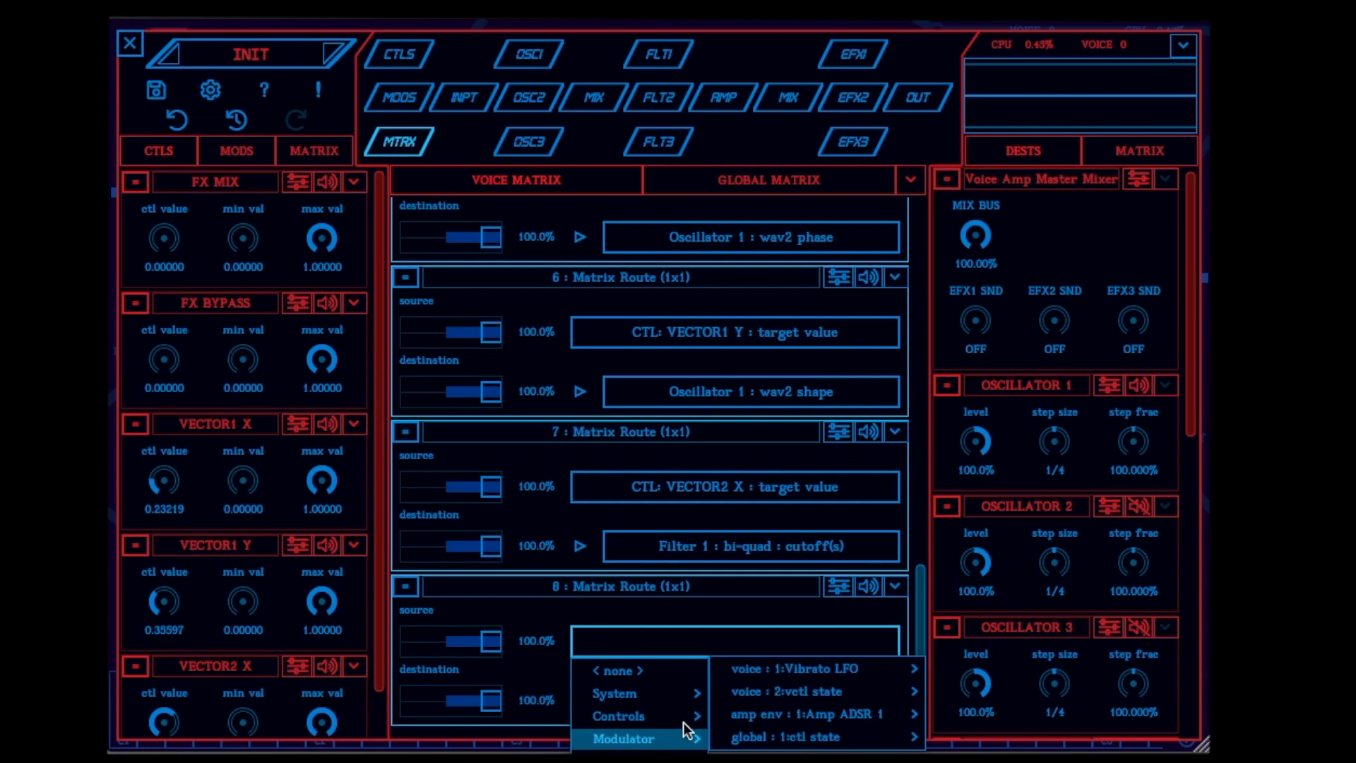
mouse_move(689, 719)
mouse_move(761, 711)
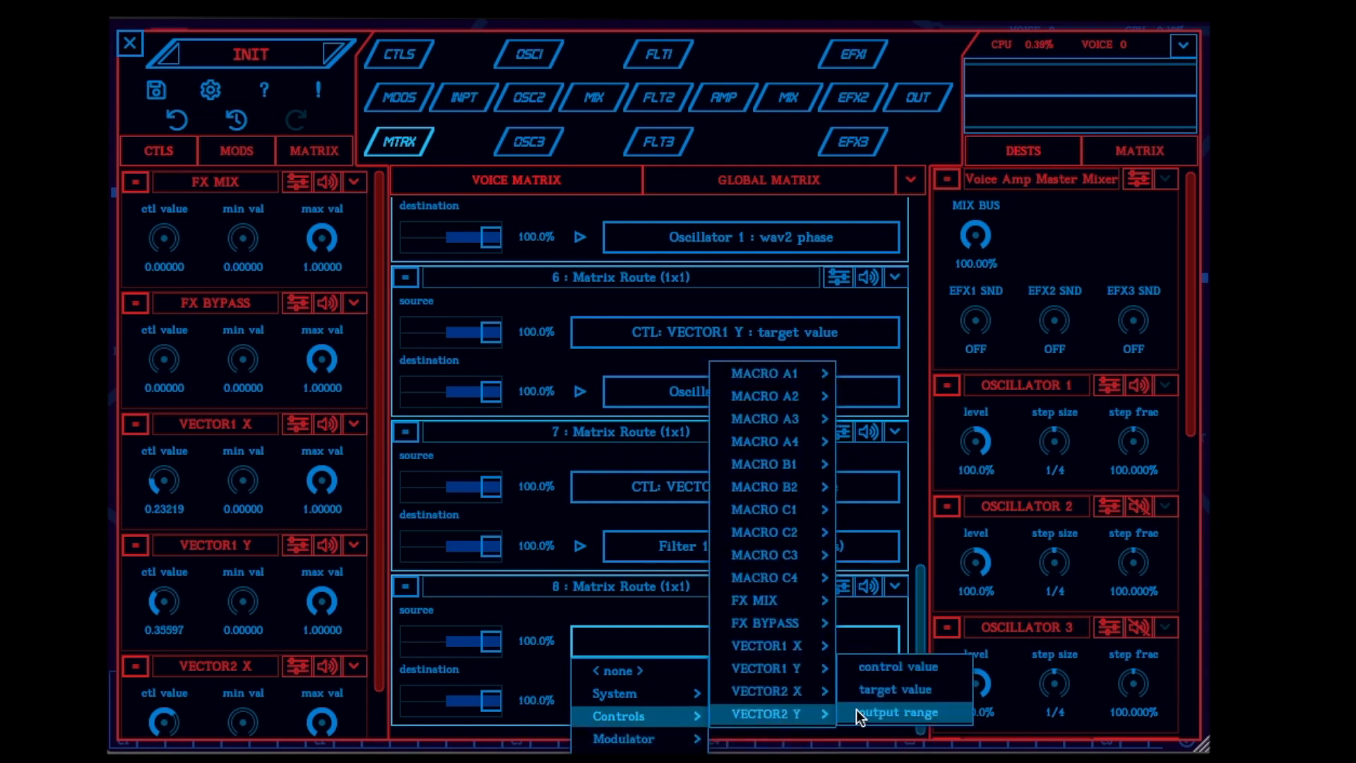
click(893, 692)
click(788, 701)
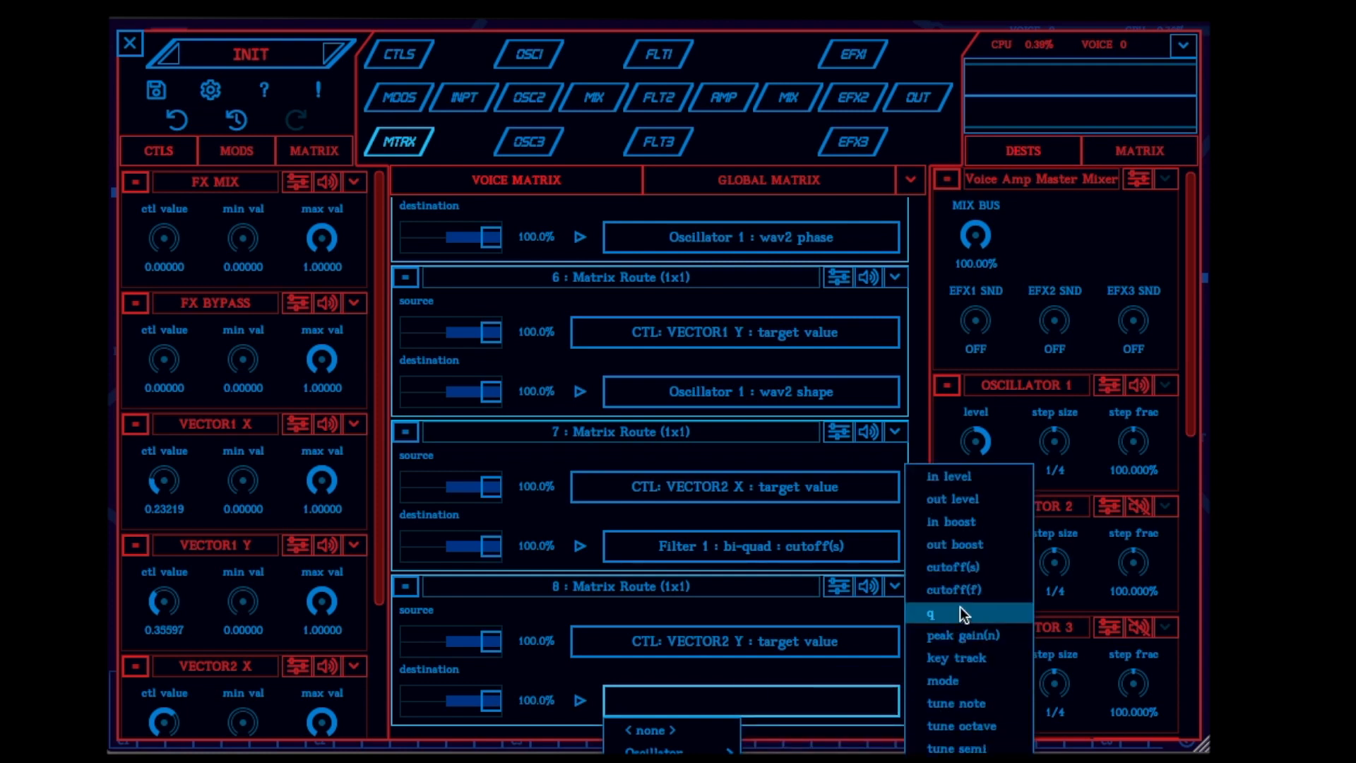
click(960, 607)
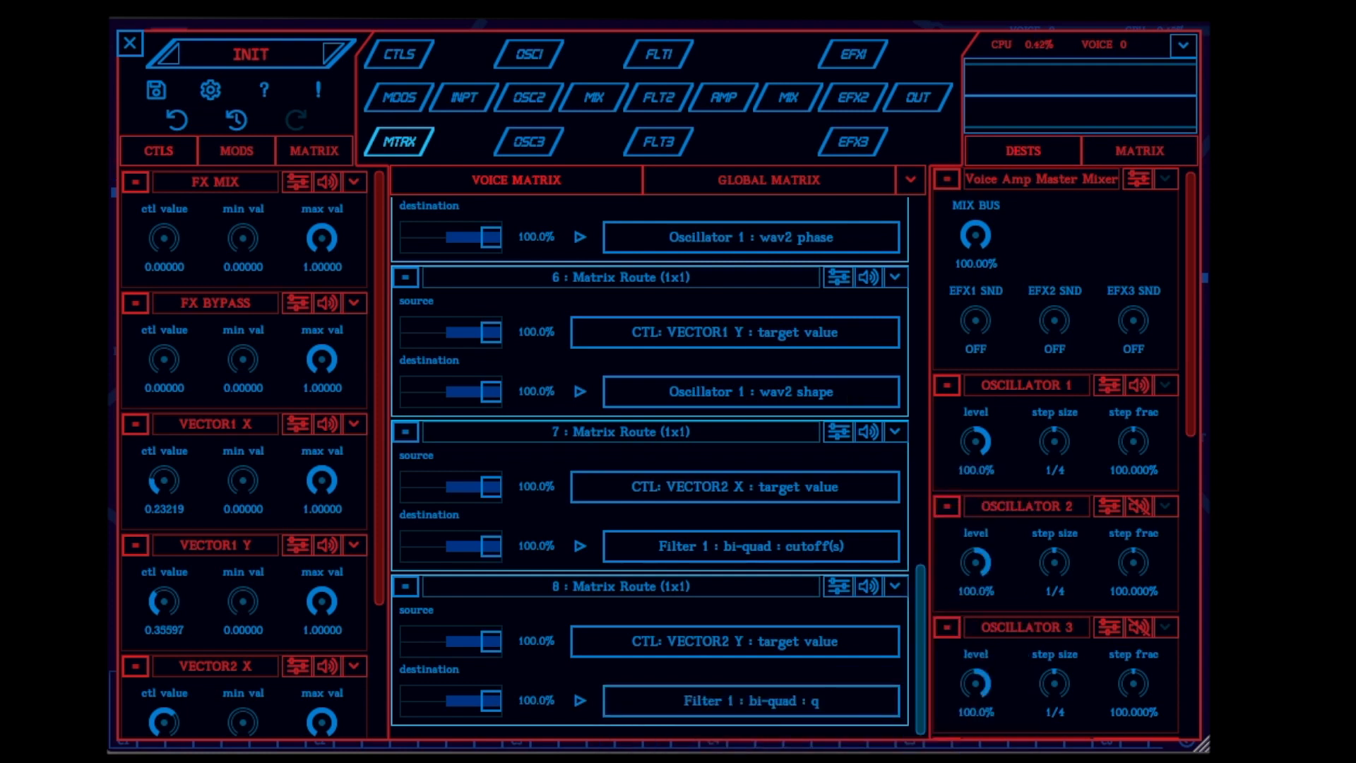
Return to the main view and move both X/Y pad controls to try out the new routings
click(129, 48)
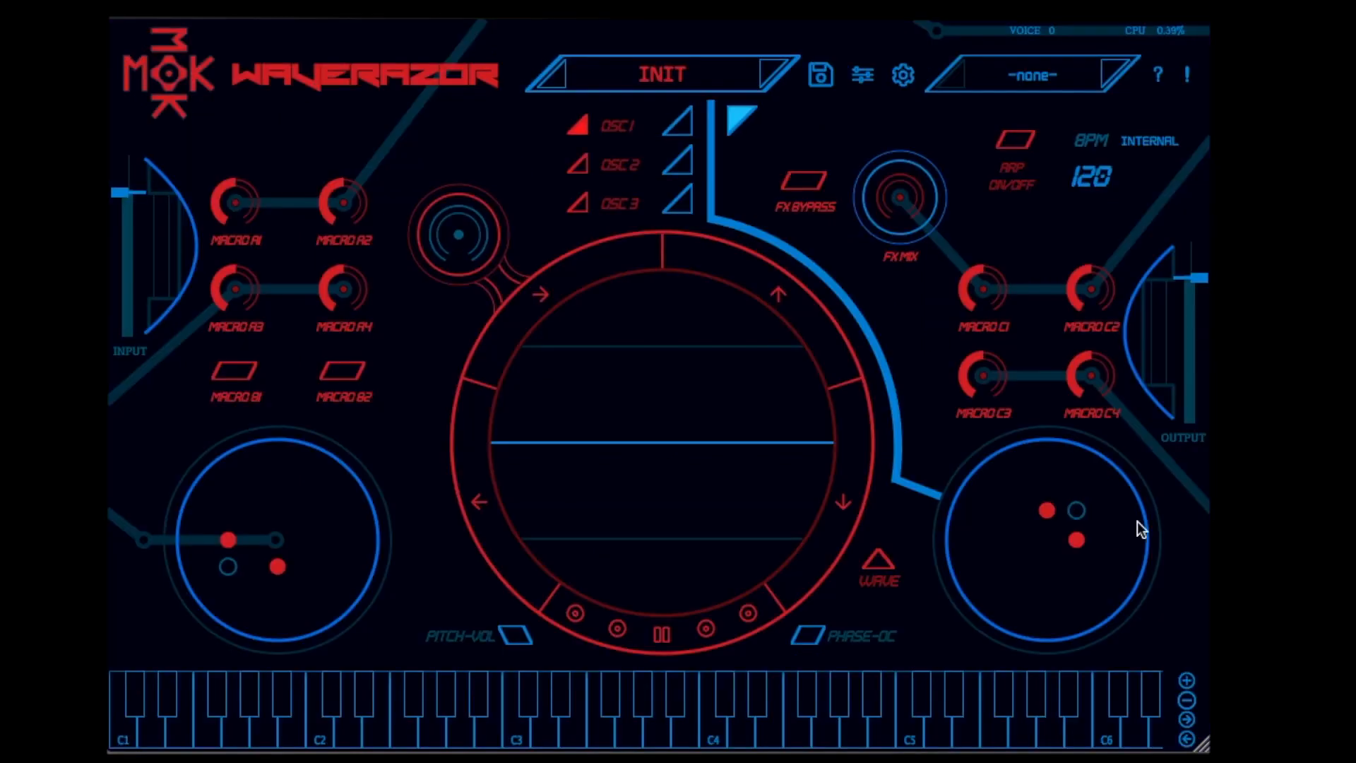
drag(1035, 518, 930, 603)
drag(223, 545, 293, 488)
drag(1006, 559, 1006, 595)
Save the current patch under the new name "CatSynth TV 1"
click(820, 75)
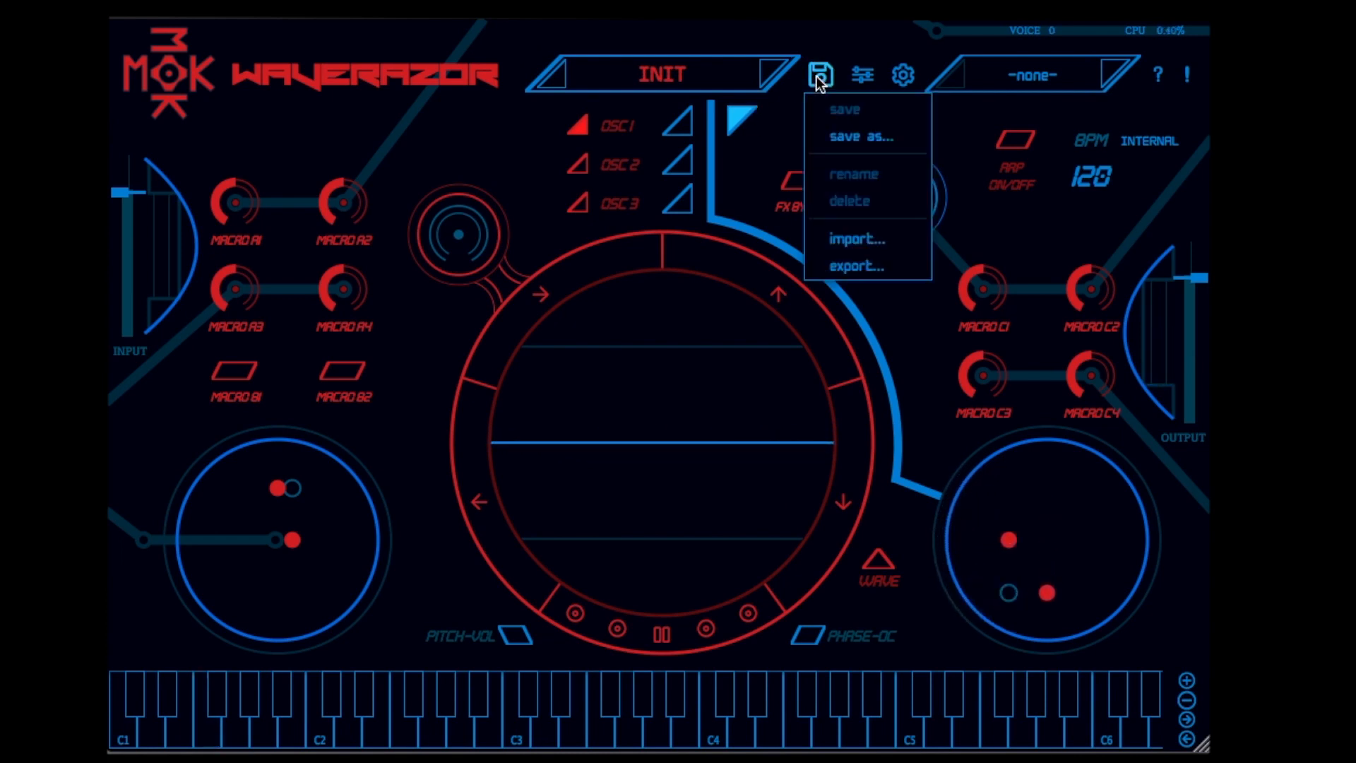
click(867, 141)
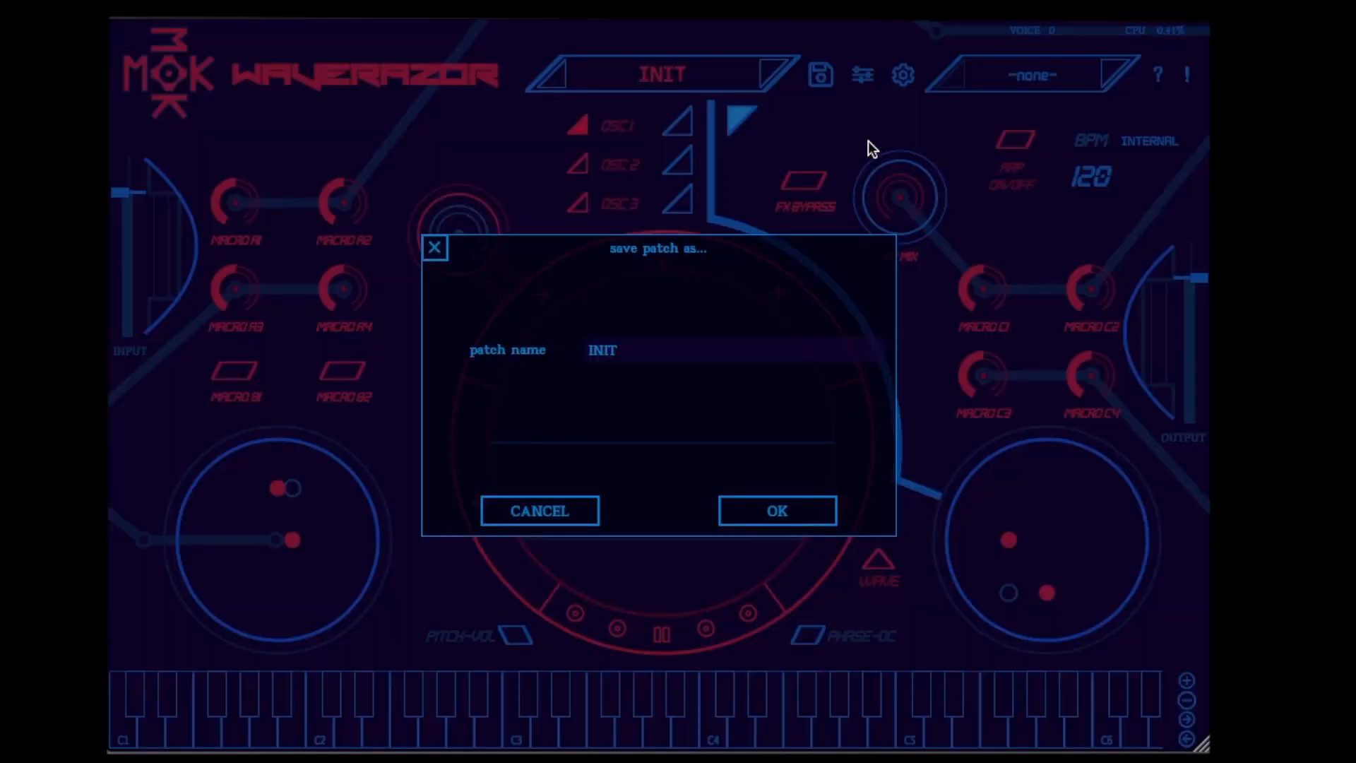
click(606, 349)
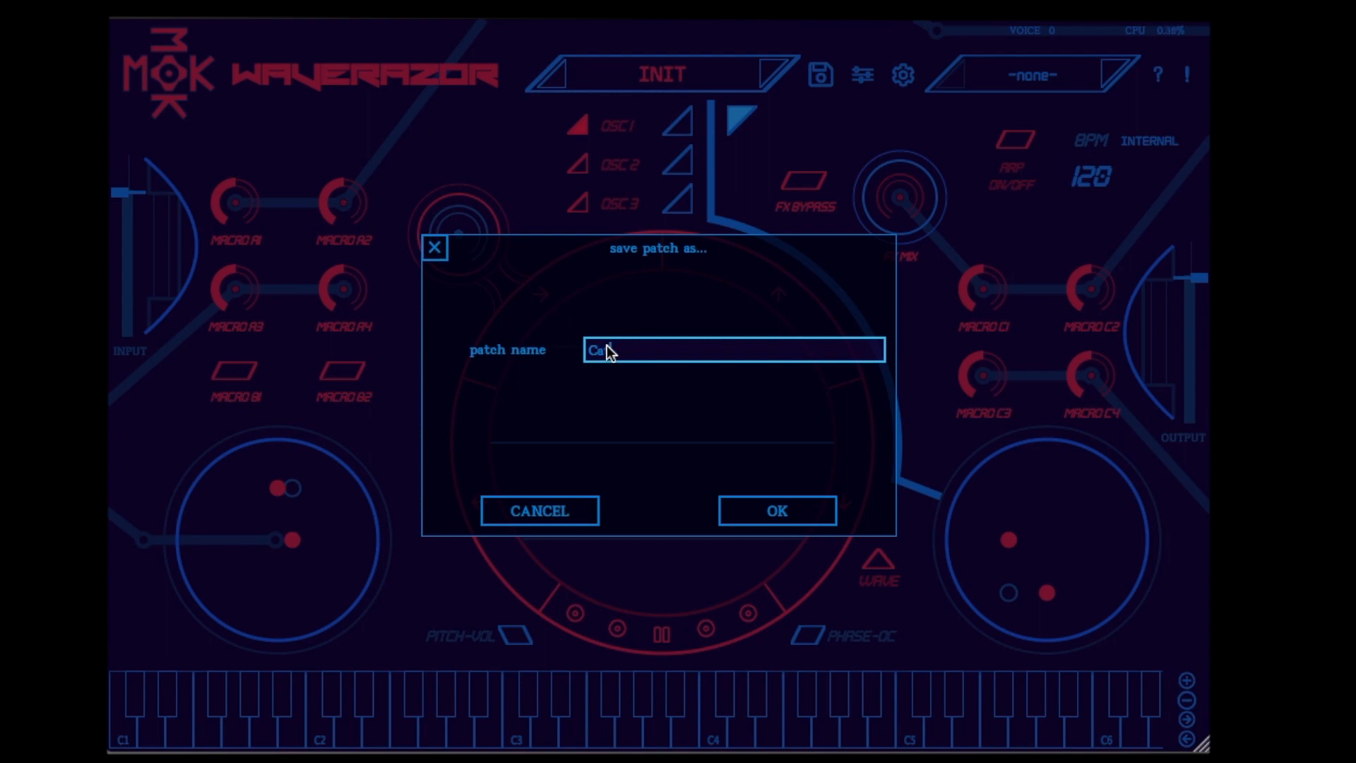
text(CatSynth TV 1)
click(771, 510)
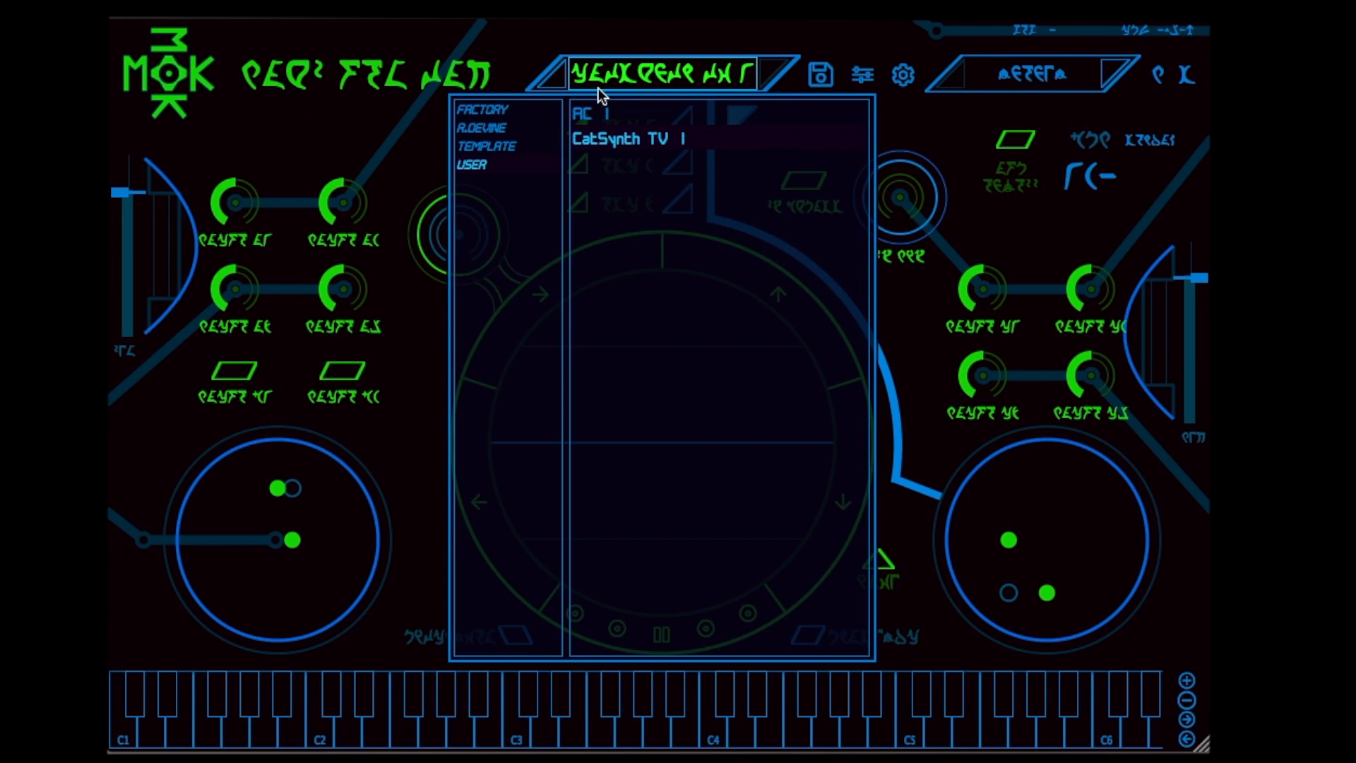
Load the Fractalized preset from the FACTORY bank and try it out by moving its X/Y pad control toward the centre
click(505, 129)
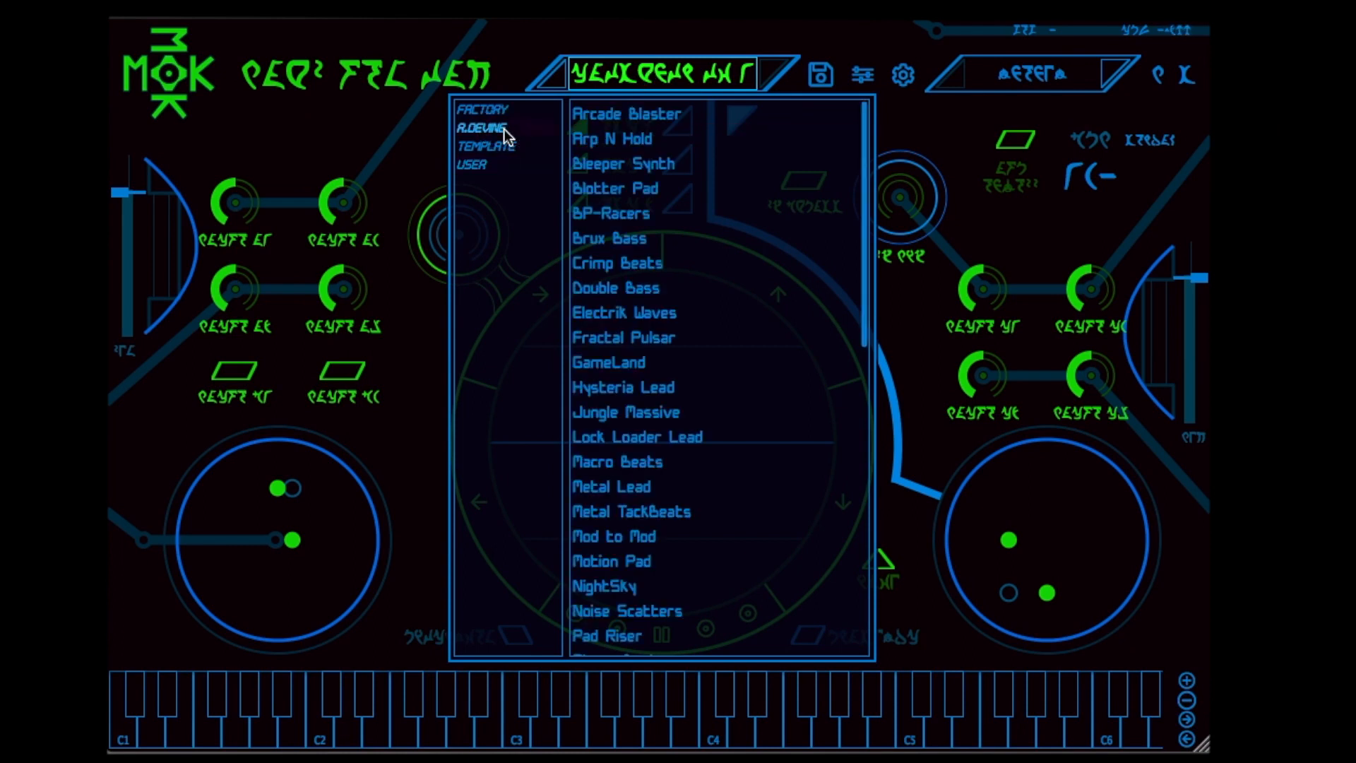
click(504, 109)
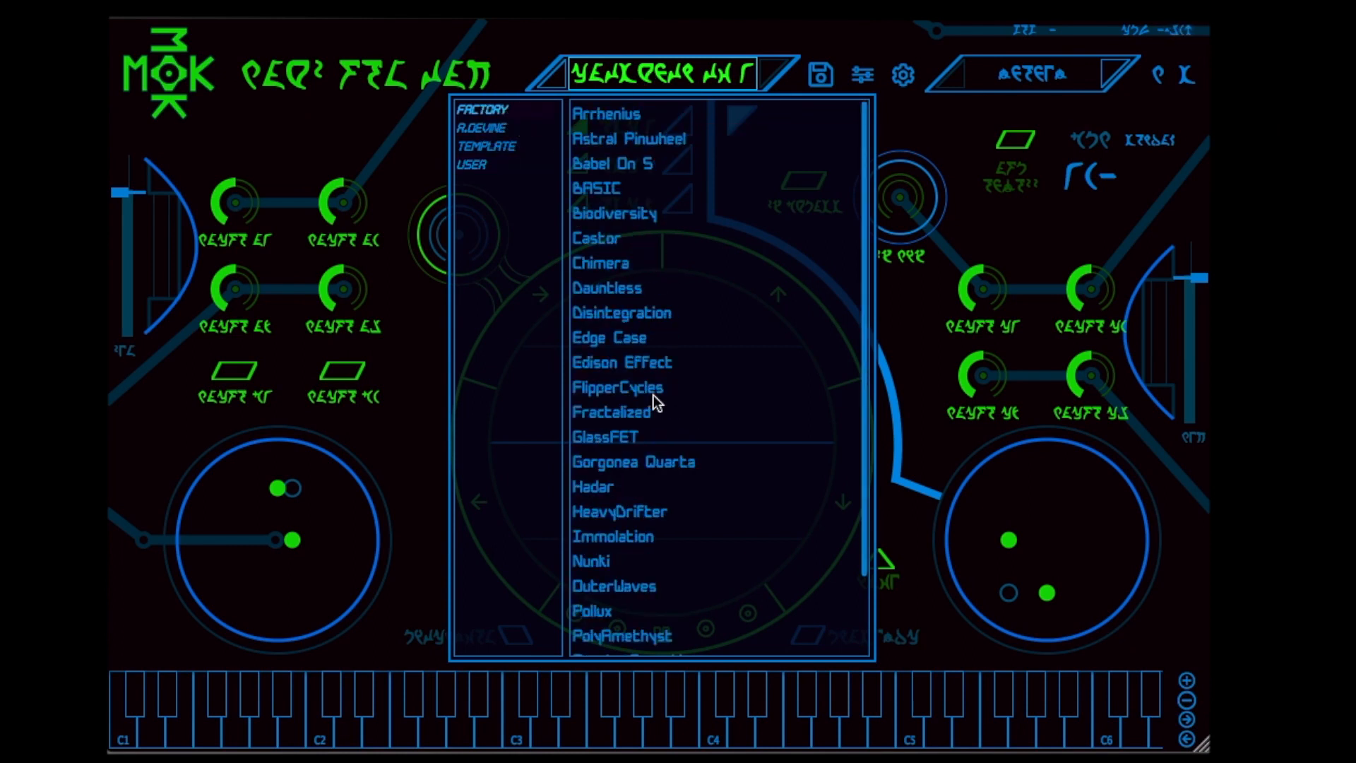
click(645, 413)
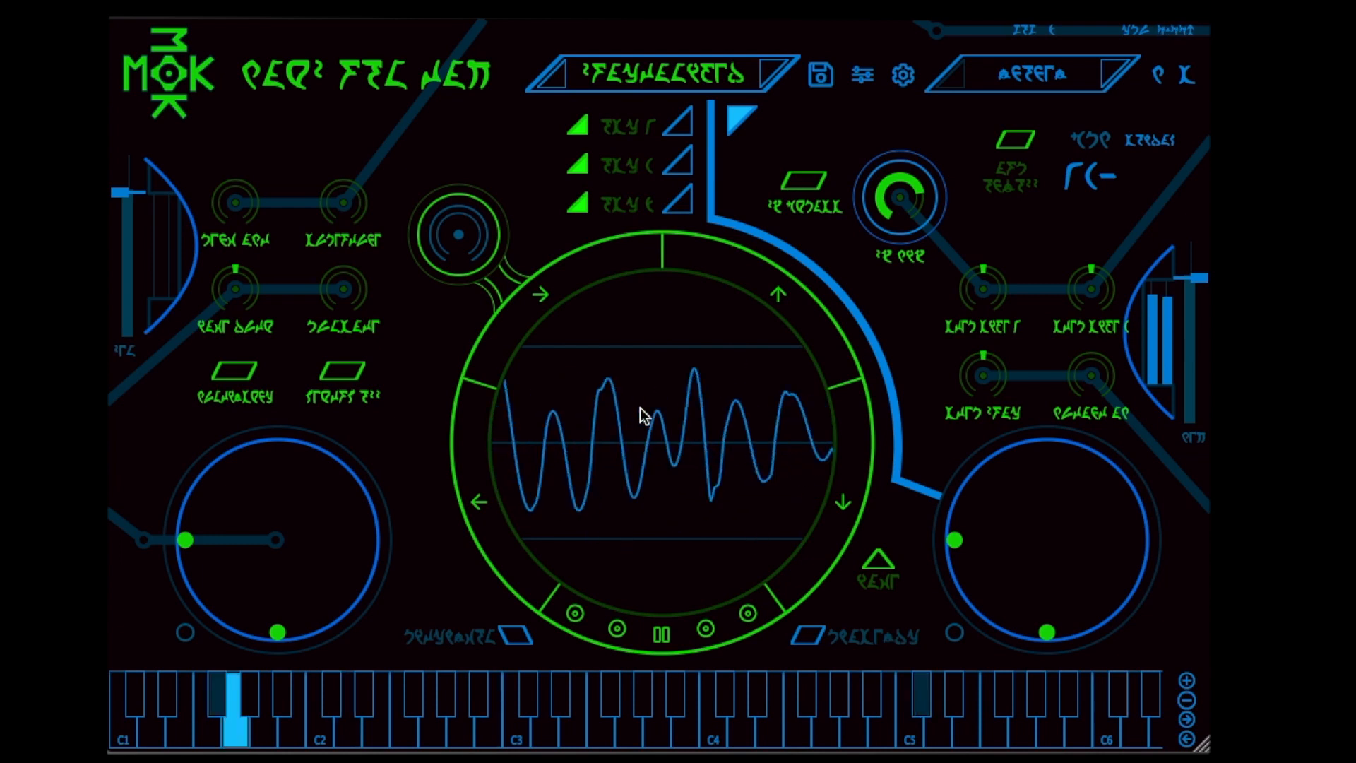
drag(223, 521, 277, 578)
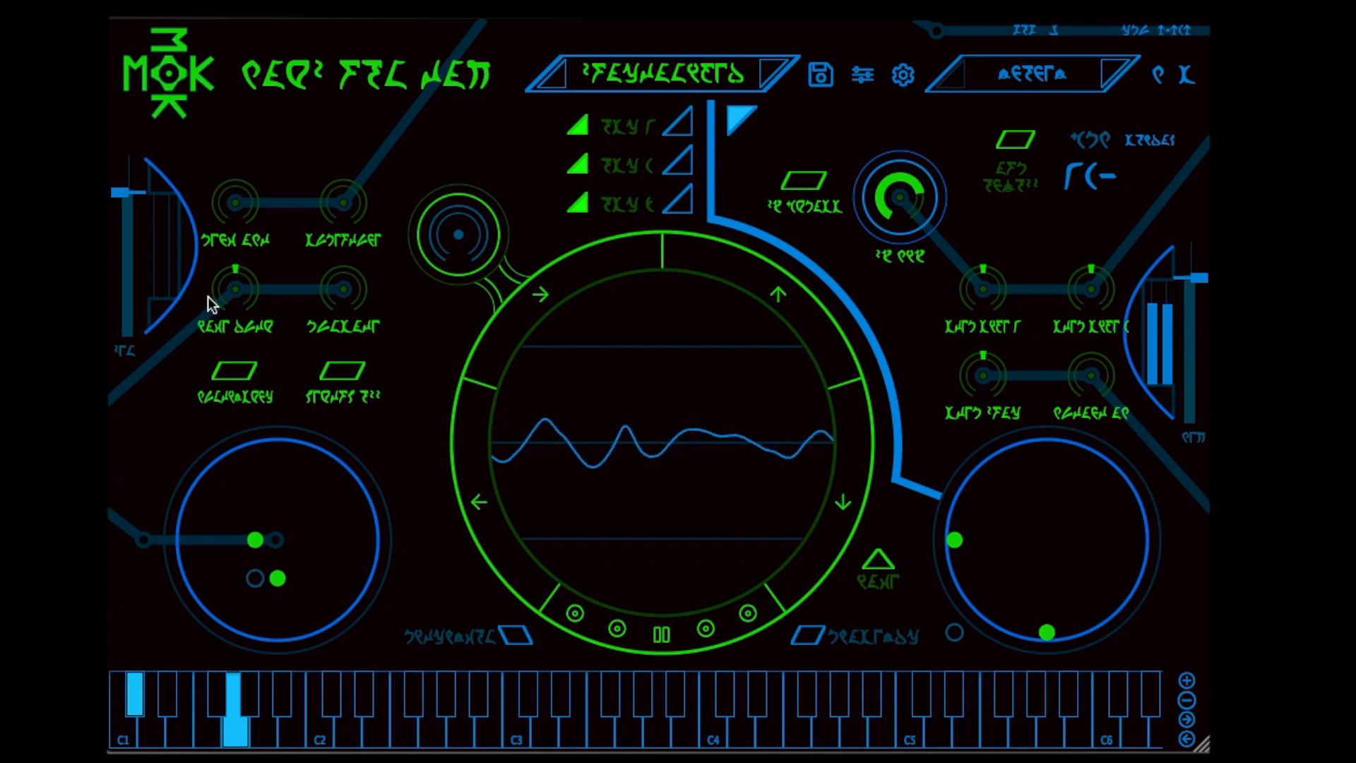
Load the Bleeper Synth preset from the R.DEVINE bank
click(674, 84)
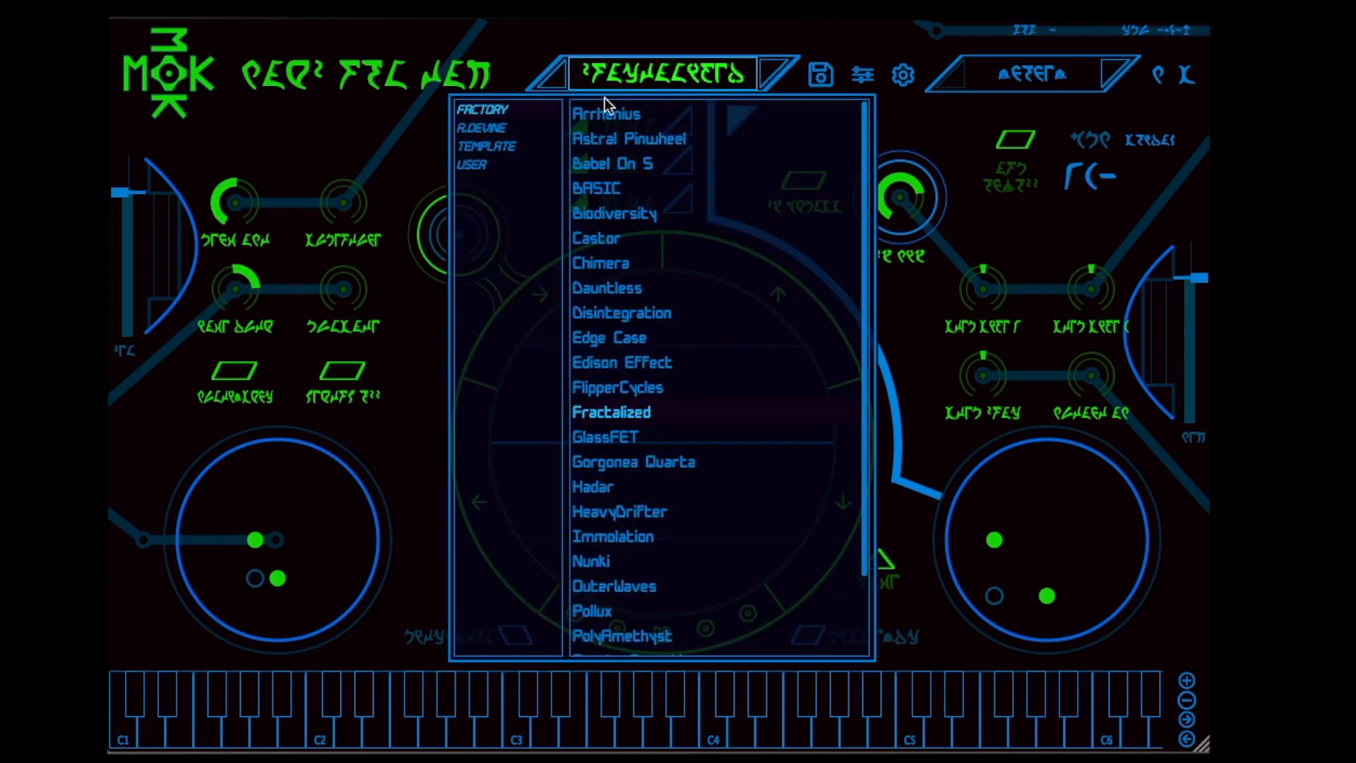
click(510, 130)
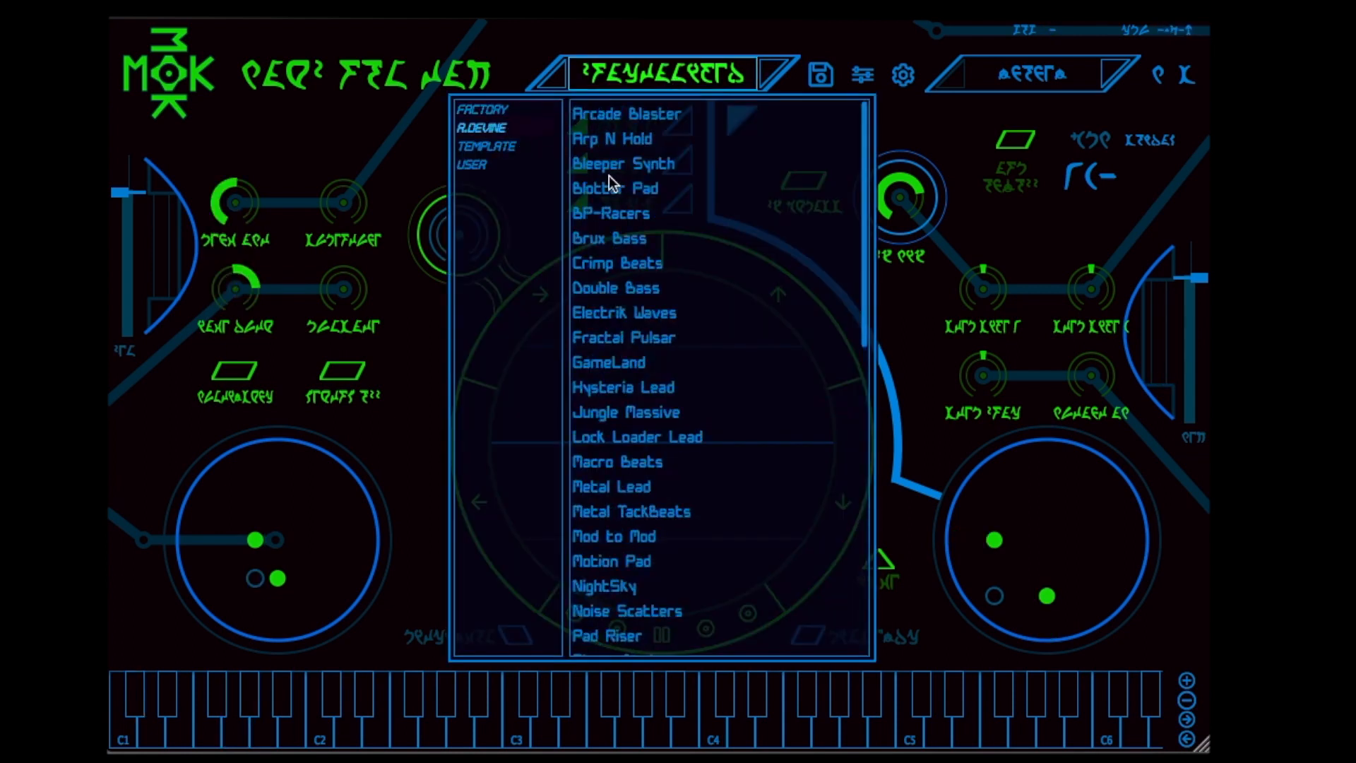
click(635, 170)
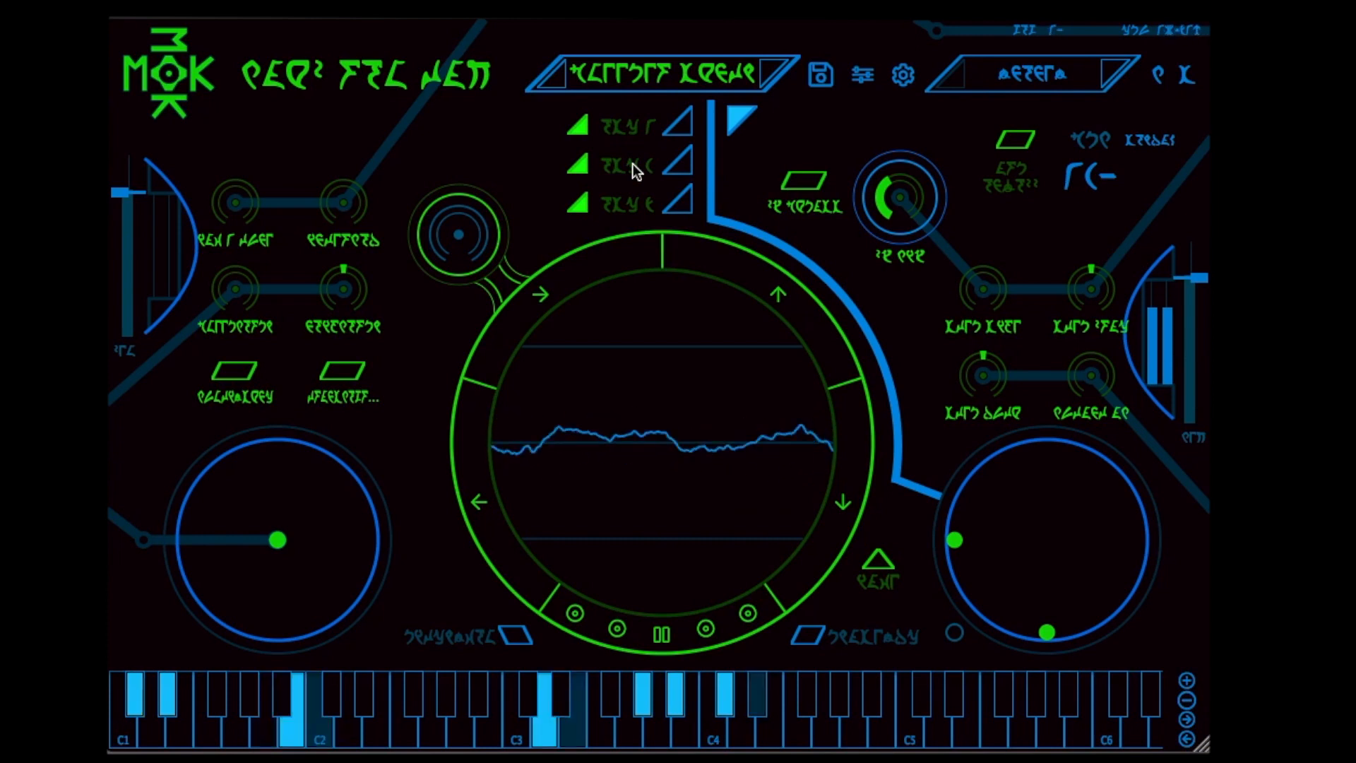
Try out the Bleeper Synth preset by moving both X/Y pad controls and raising the A1, A2 and A3 macro knobs
click(1044, 539)
drag(1044, 538, 1012, 514)
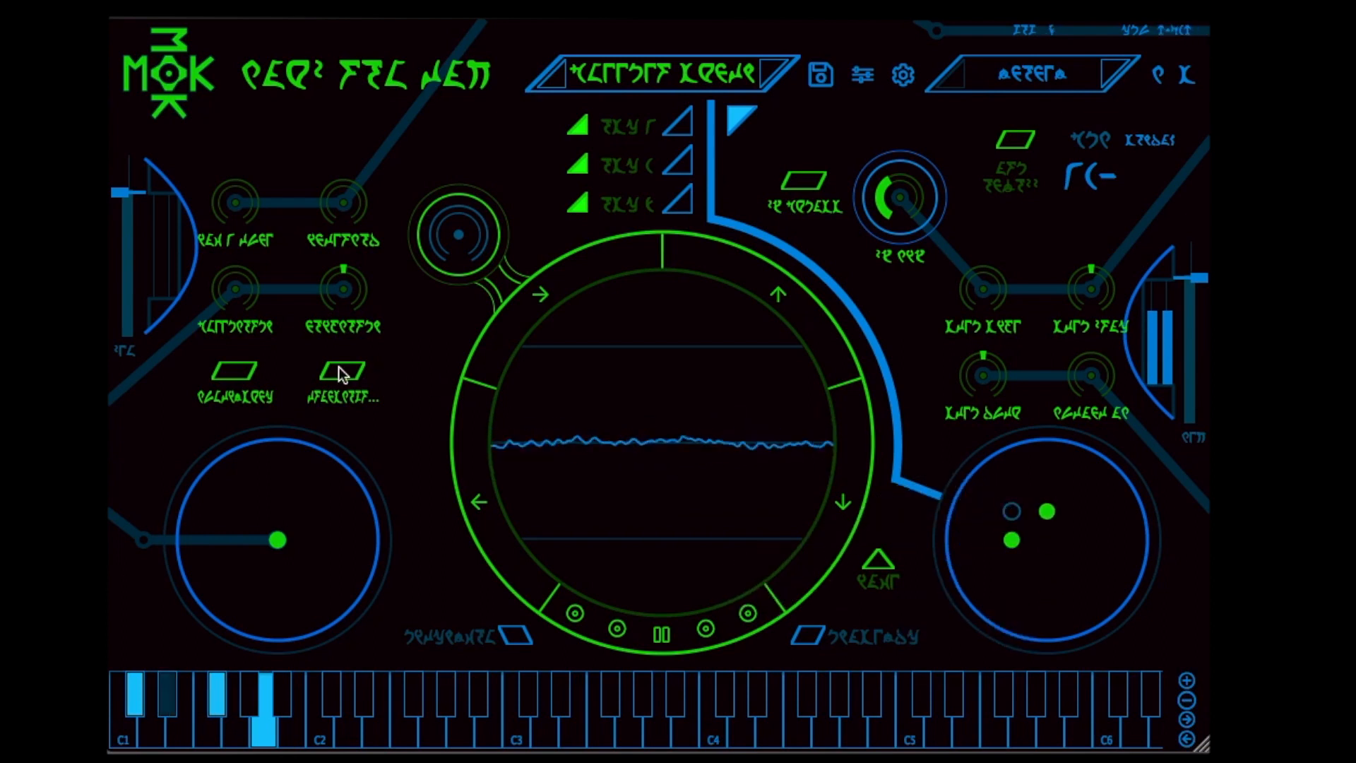
drag(242, 273, 246, 173)
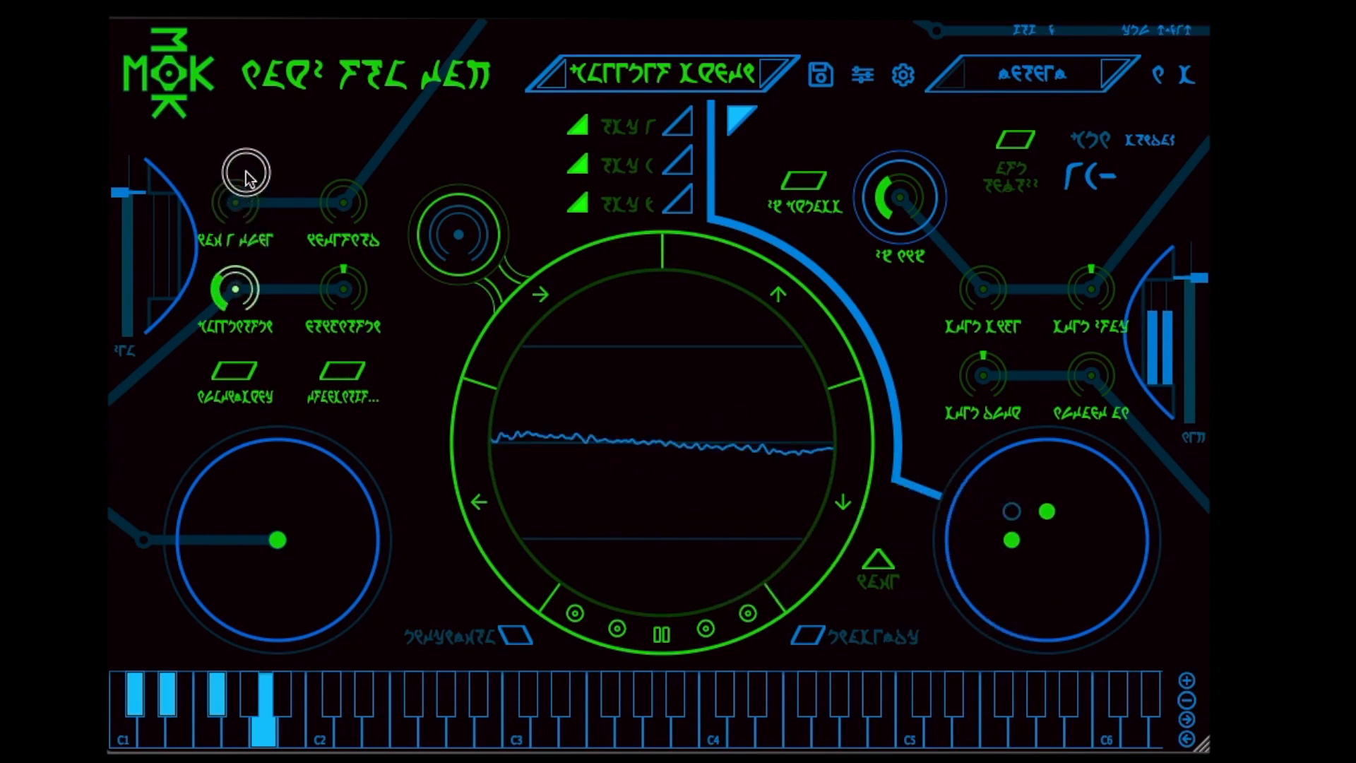
drag(345, 192, 385, 21)
drag(232, 185, 257, 37)
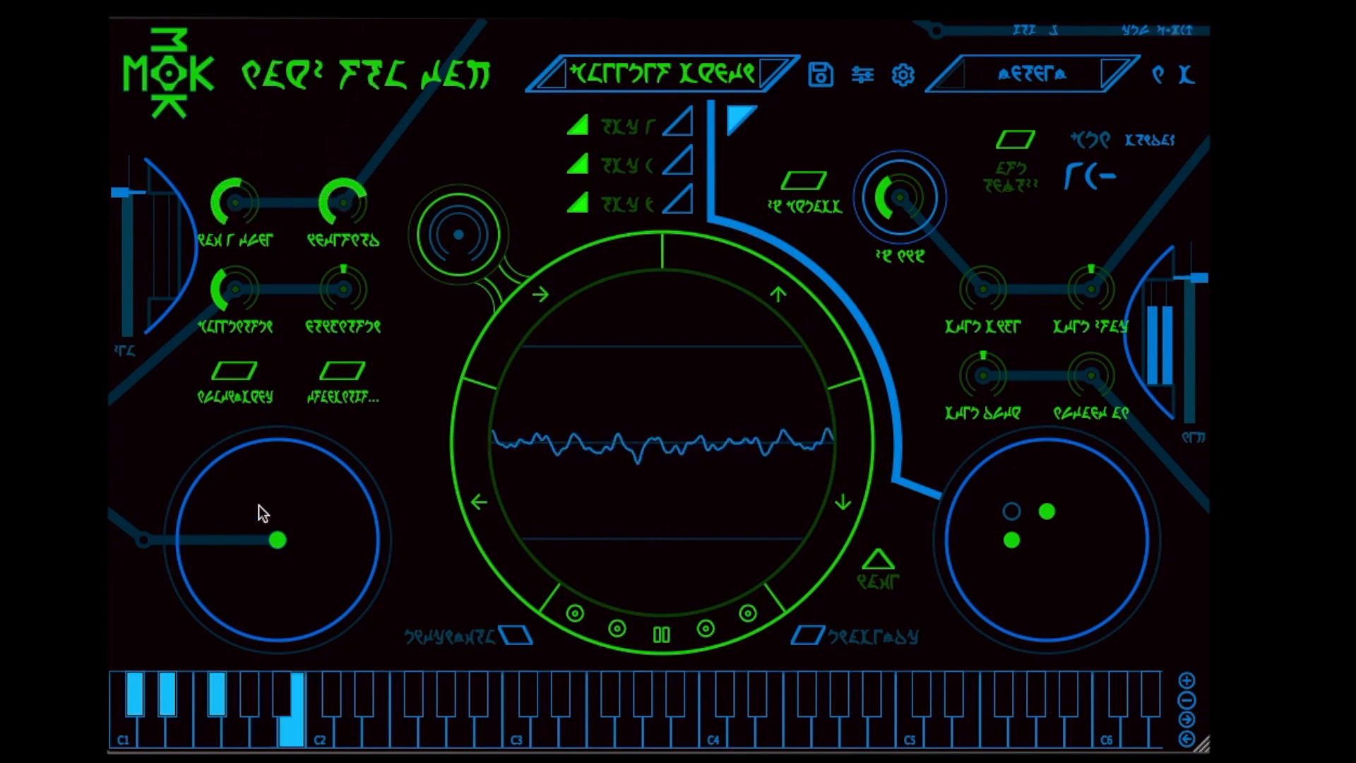
drag(263, 514, 260, 551)
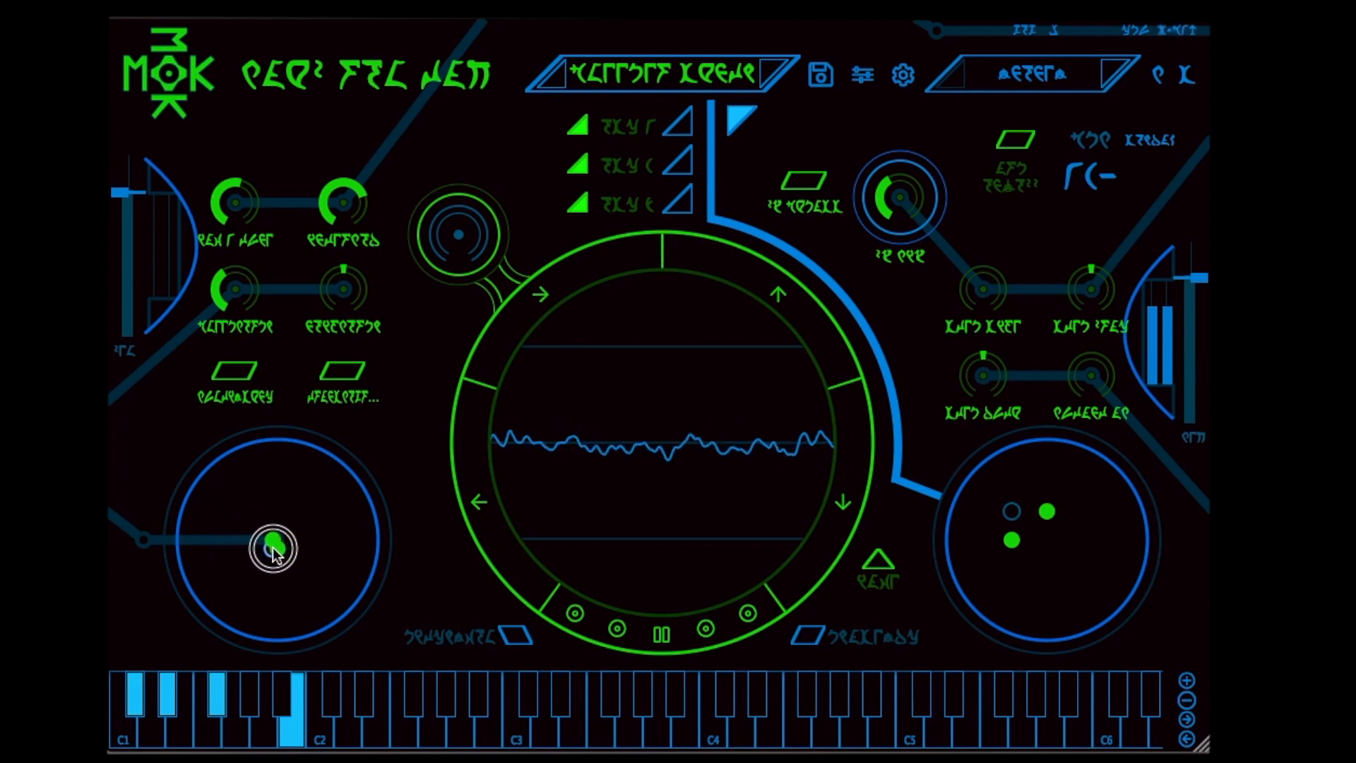
Load the Gorgonea Quarta preset from the FACTORY bank
click(708, 75)
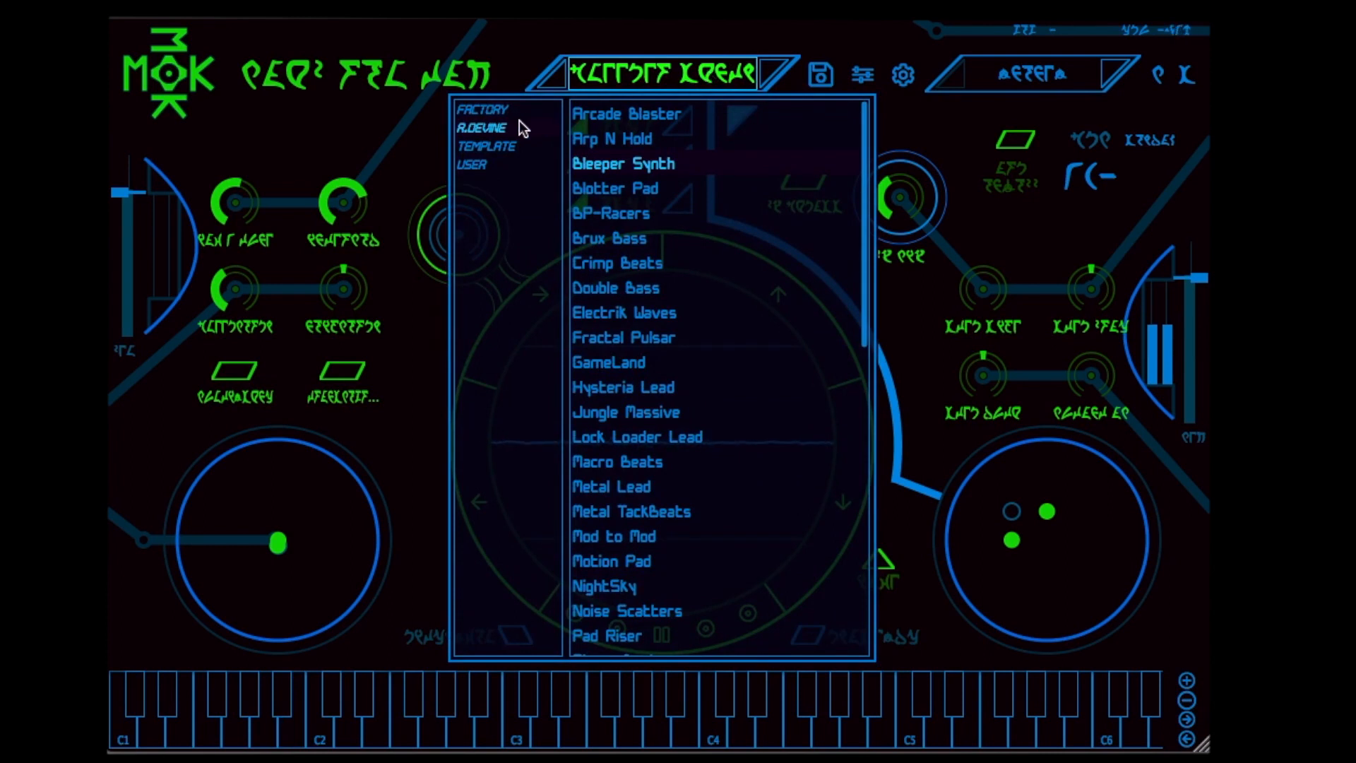
click(503, 112)
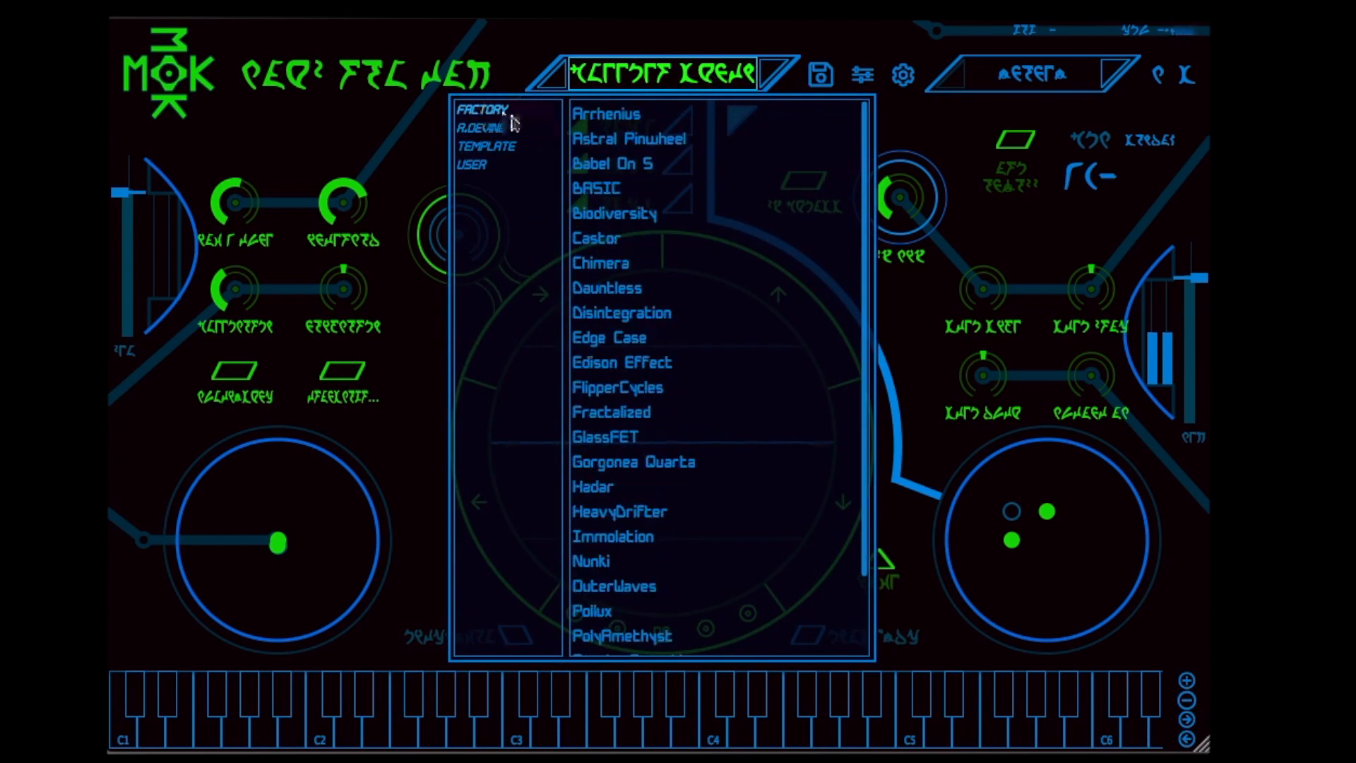
click(676, 457)
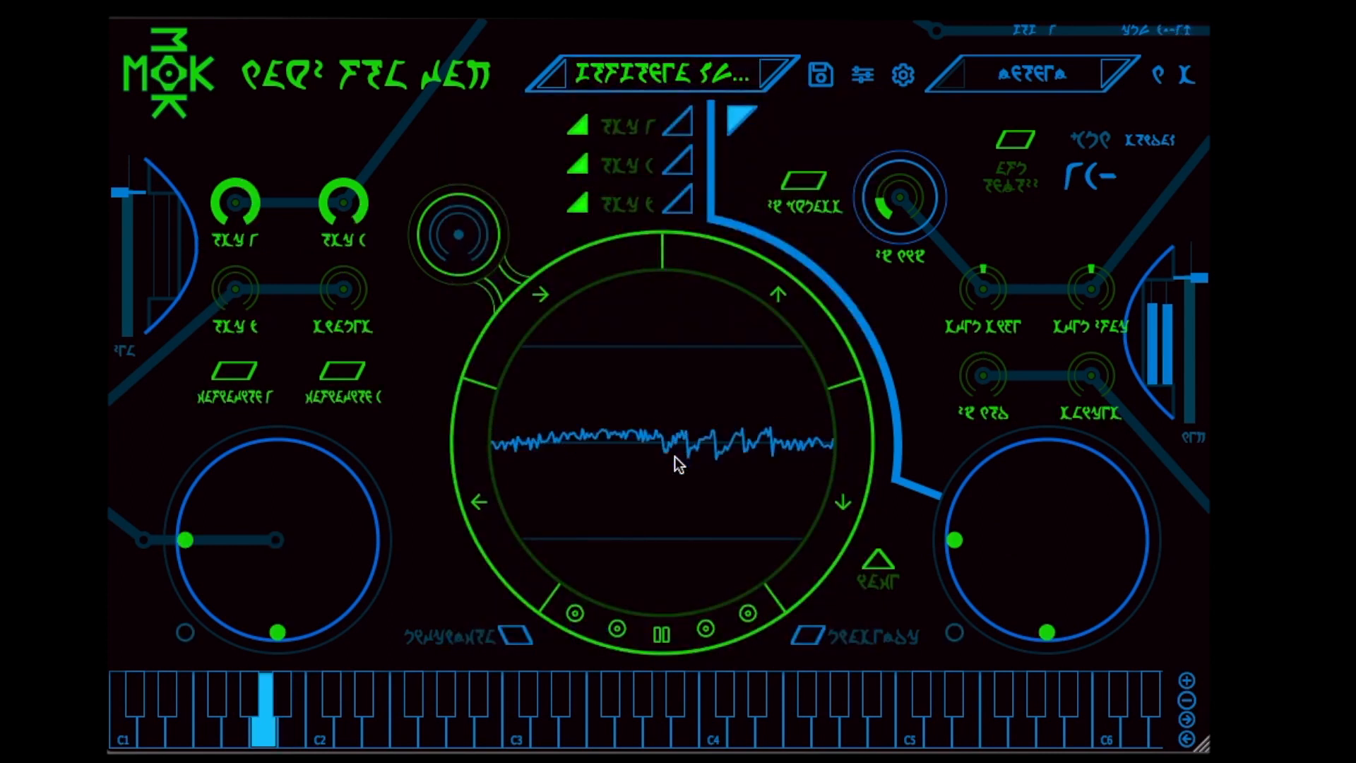